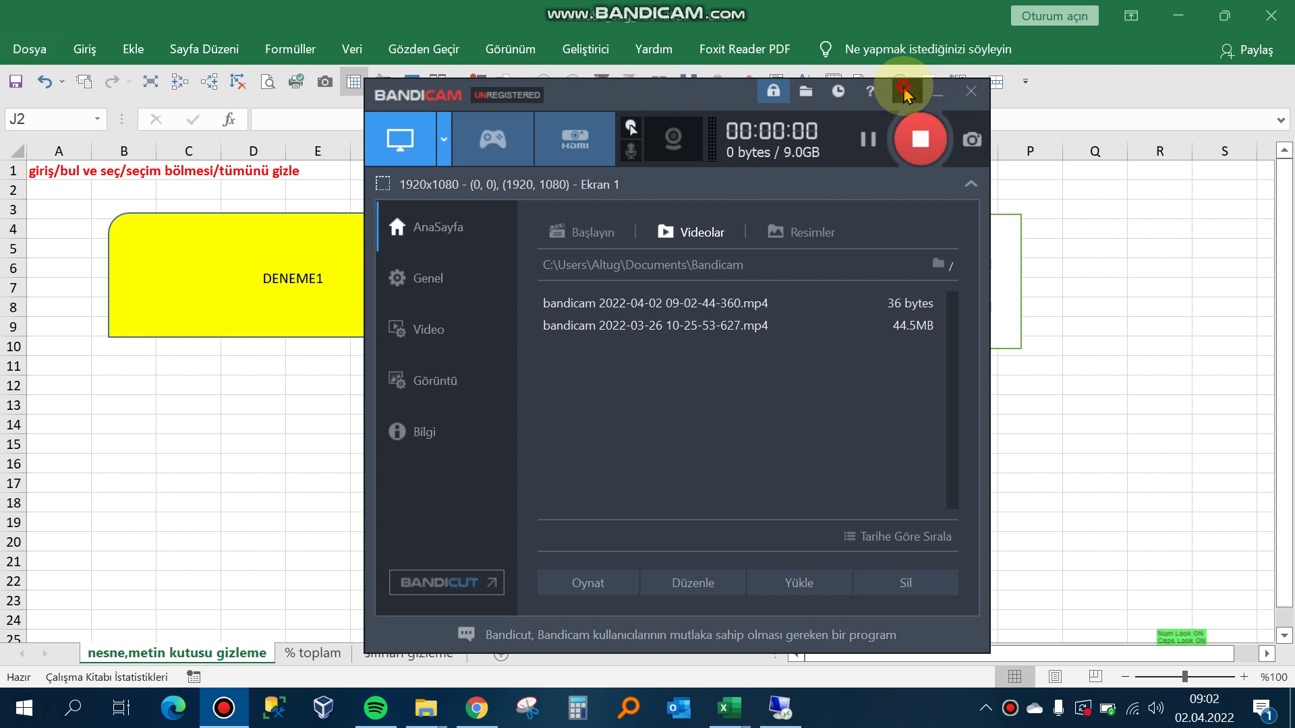
Step: Minimize the Bandicam recorder to reveal the Excel sheet and its shapes
{"action": "left_click", "coordinate": [919, 95]}
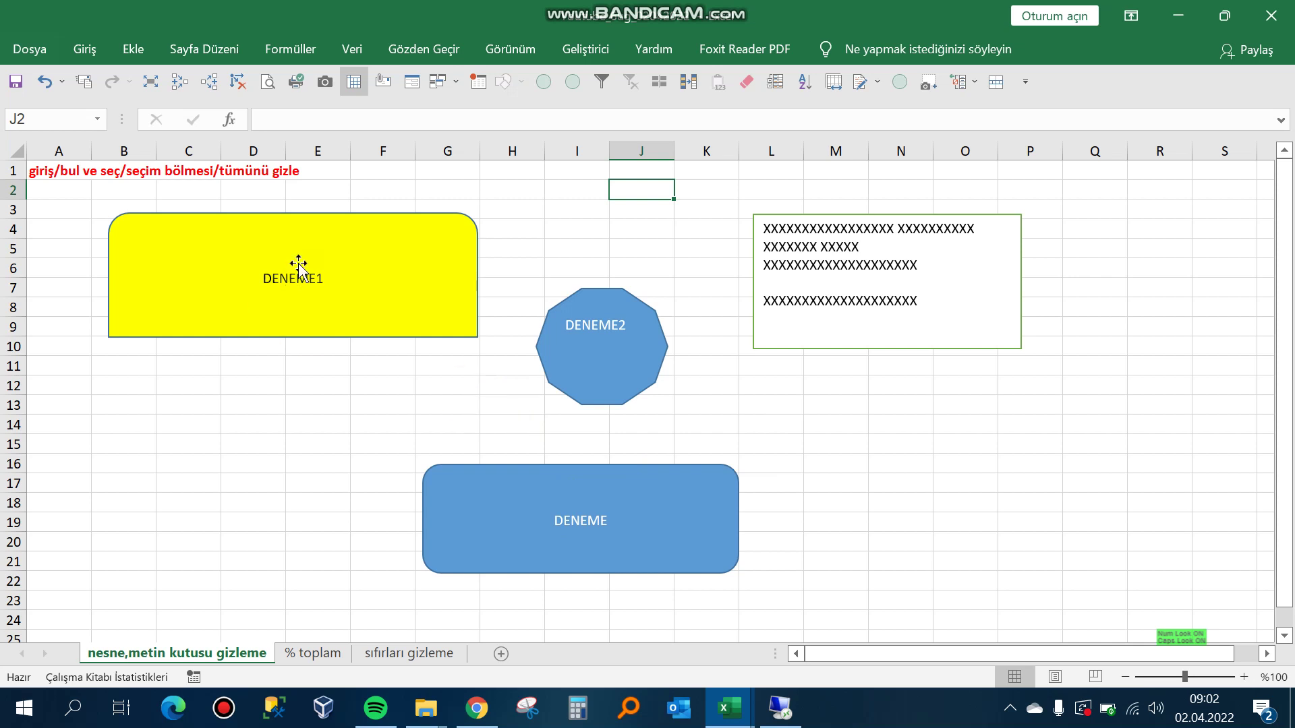
{"action": "left_click", "coordinate": [304, 367]}
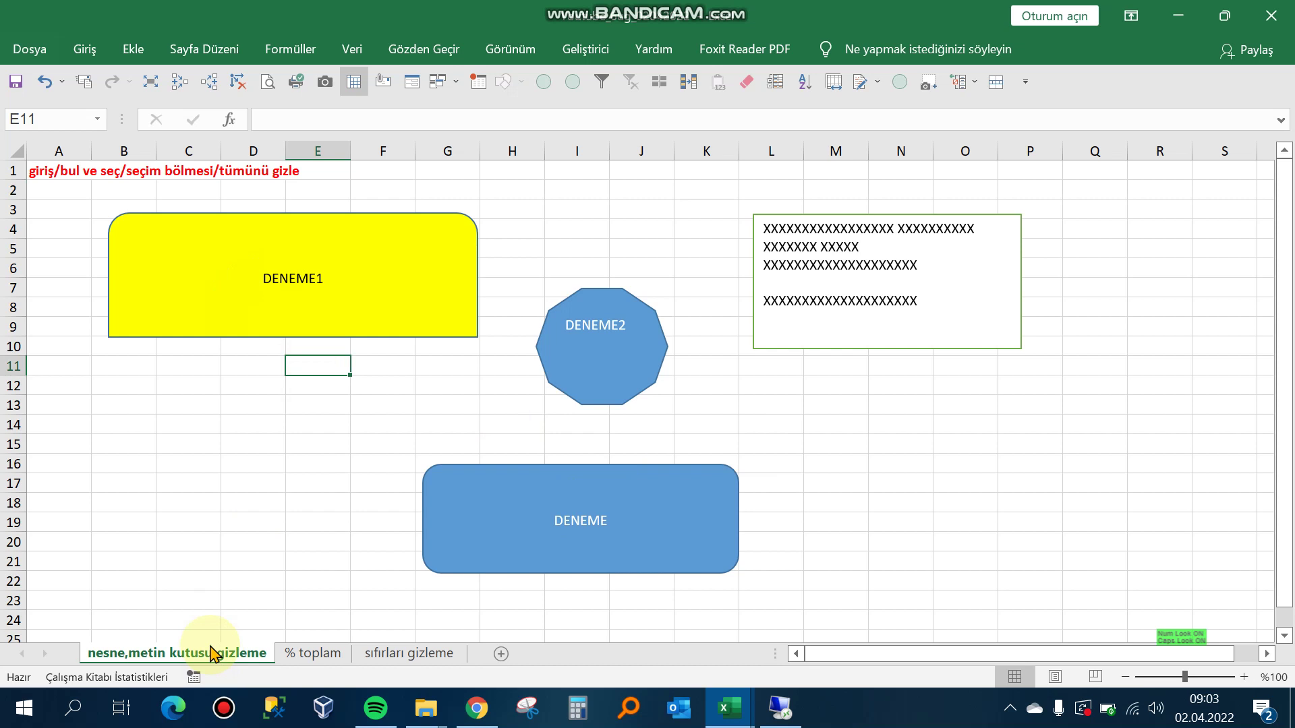
{"action": "left_click", "coordinate": [360, 294]}
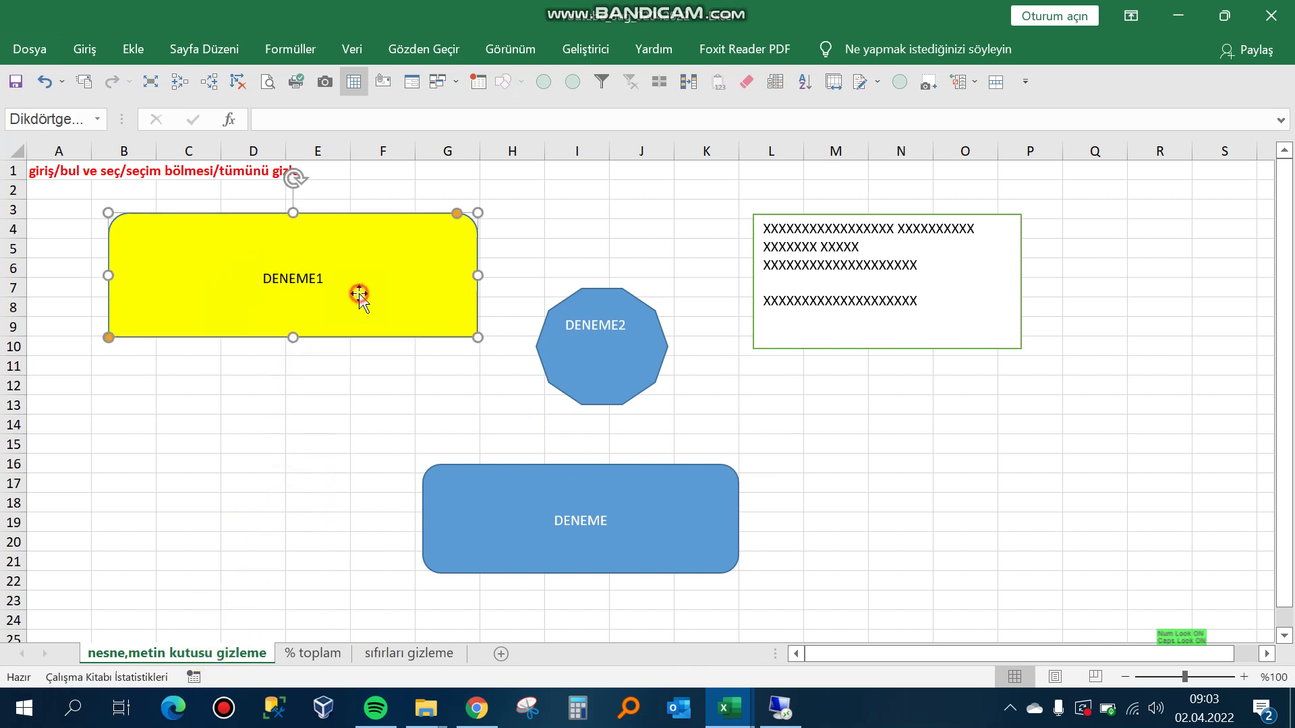
{"action": "left_click", "coordinate": [944, 267]}
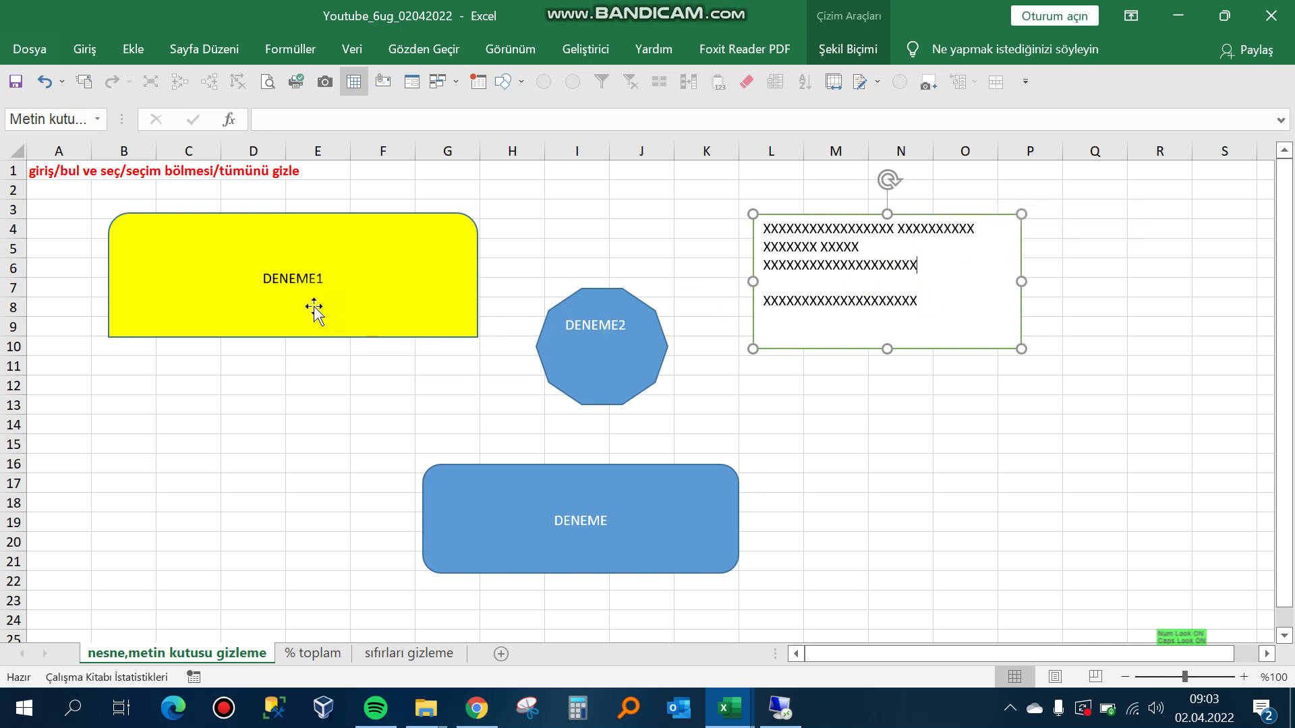
{"action": "left_click", "coordinate": [315, 258]}
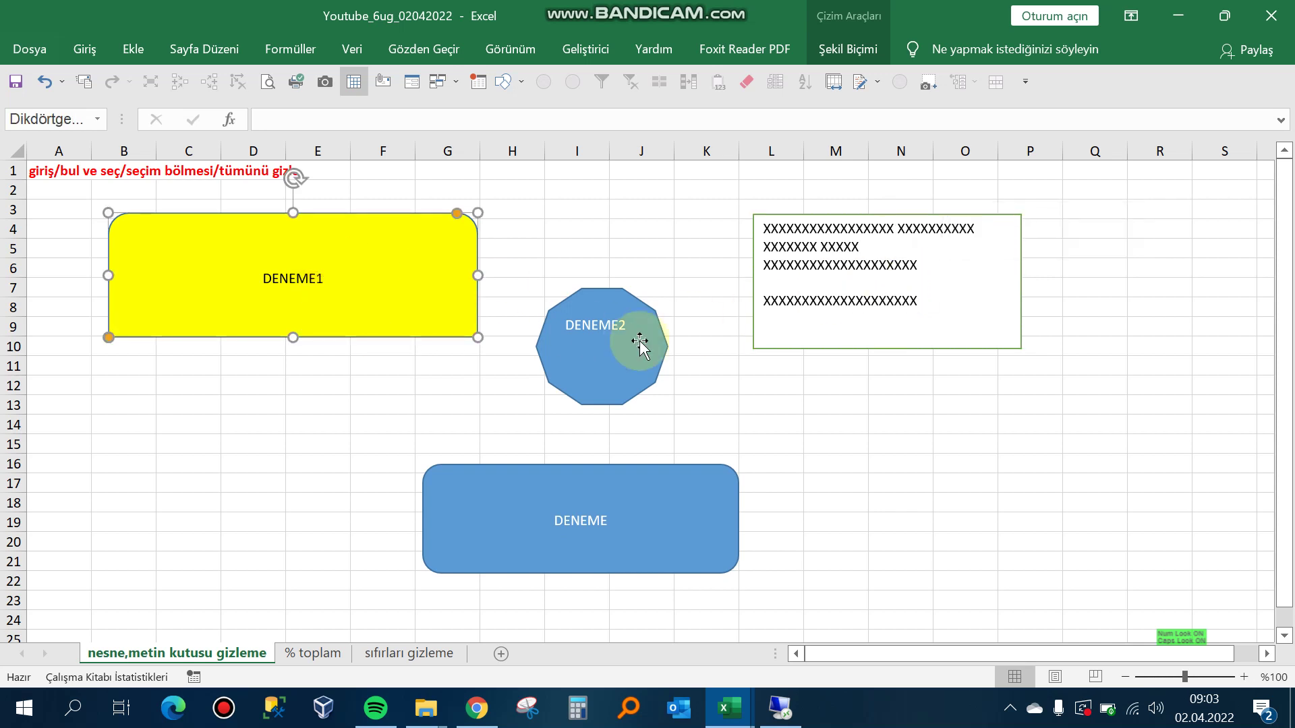
{"action": "left_click", "coordinate": [639, 342]}
{"action": "left_click", "coordinate": [645, 540]}
{"action": "left_click", "coordinate": [359, 323]}
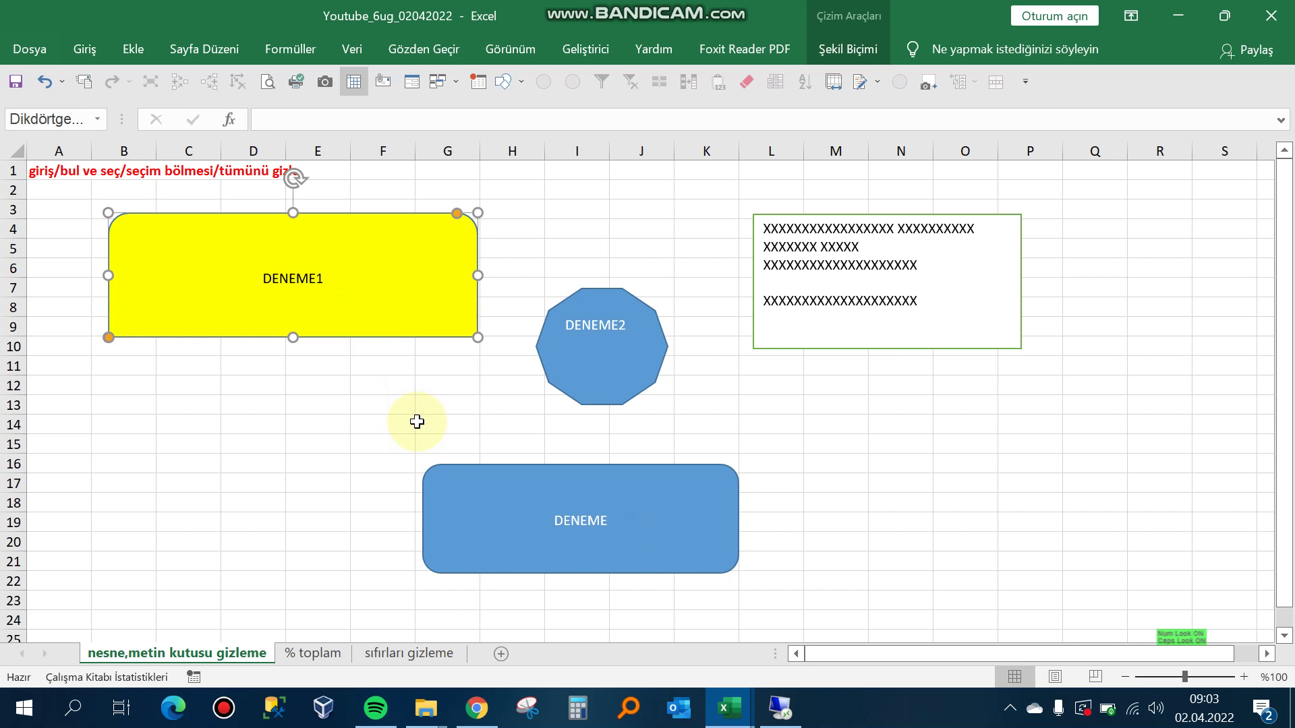
{"action": "left_click", "coordinate": [782, 418]}
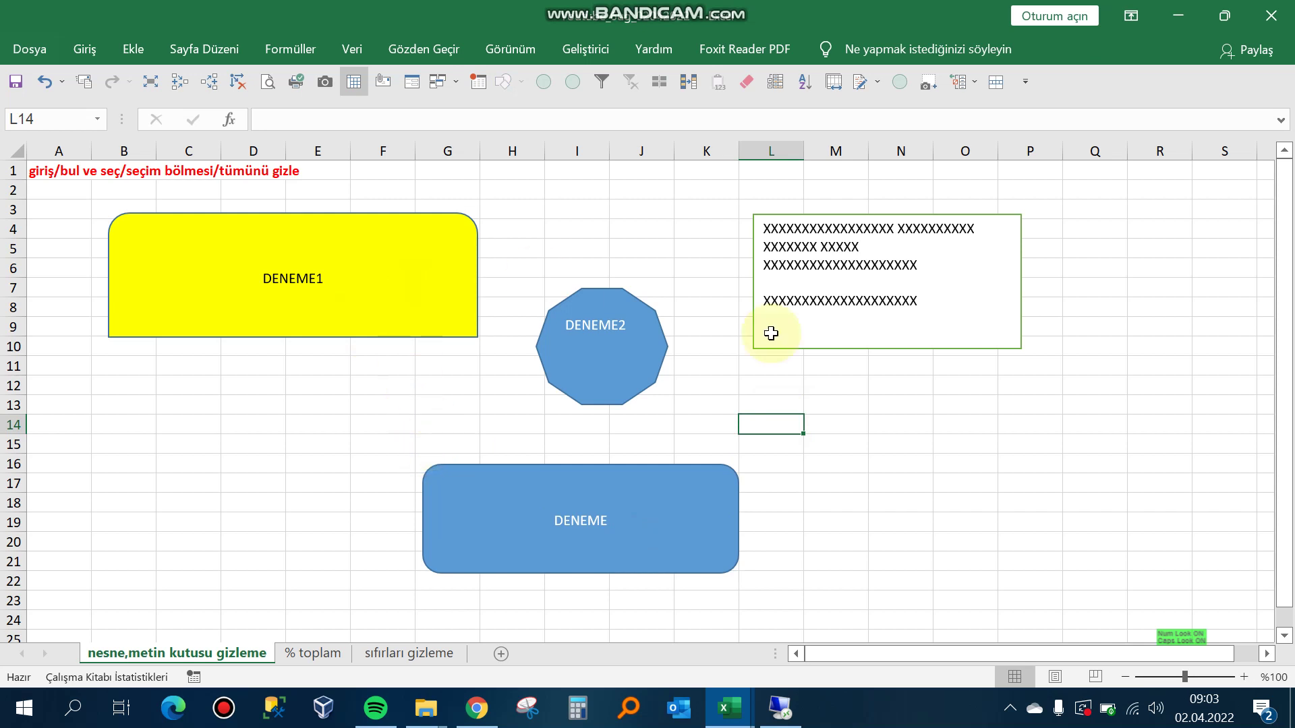
{"action": "left_click", "coordinate": [951, 437]}
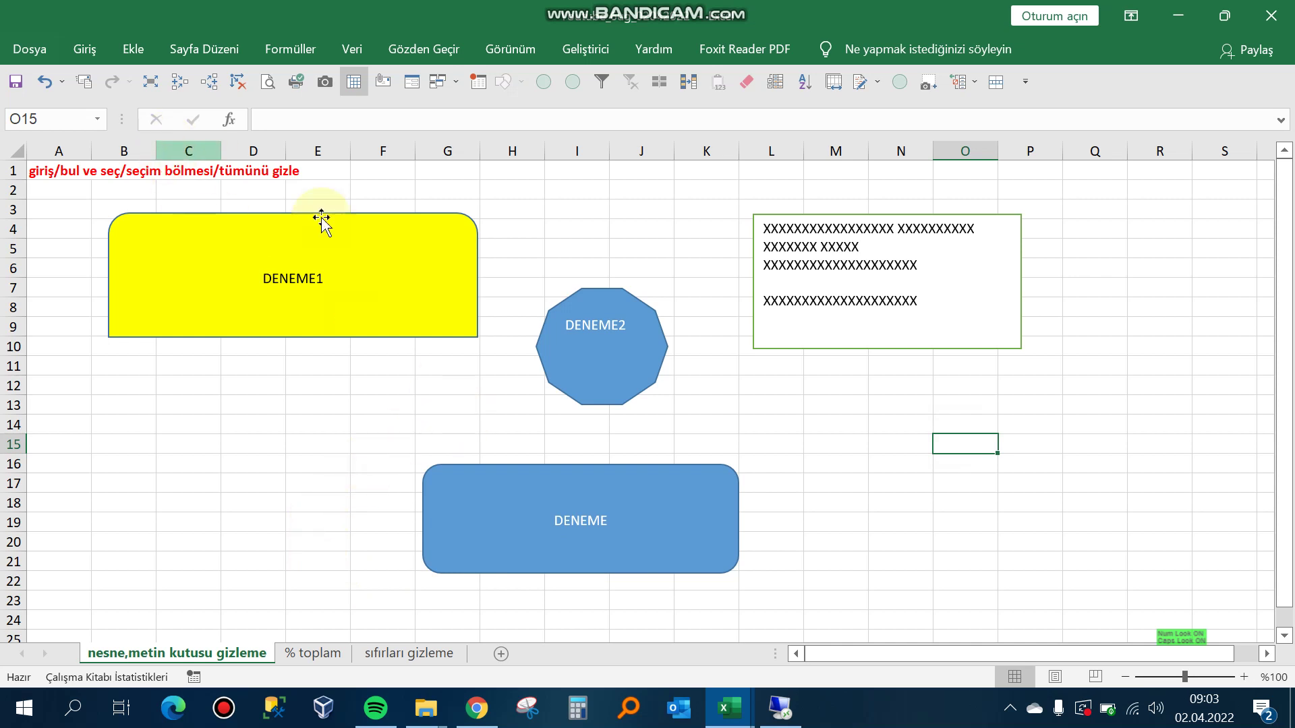
Step: Open the Seçim Bölmesi from Giriş > Bul ve Seç to list the four shapes
{"action": "left_click", "coordinate": [85, 50]}
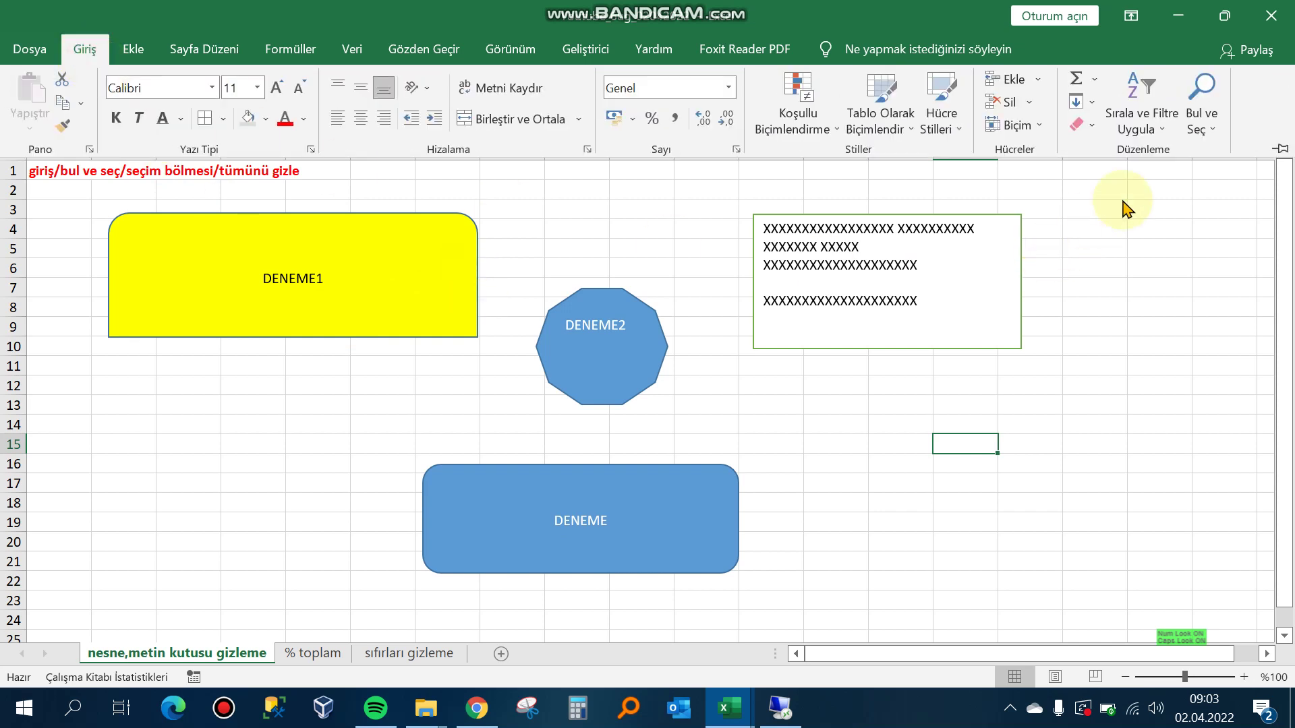
{"action": "left_click", "coordinate": [1202, 124]}
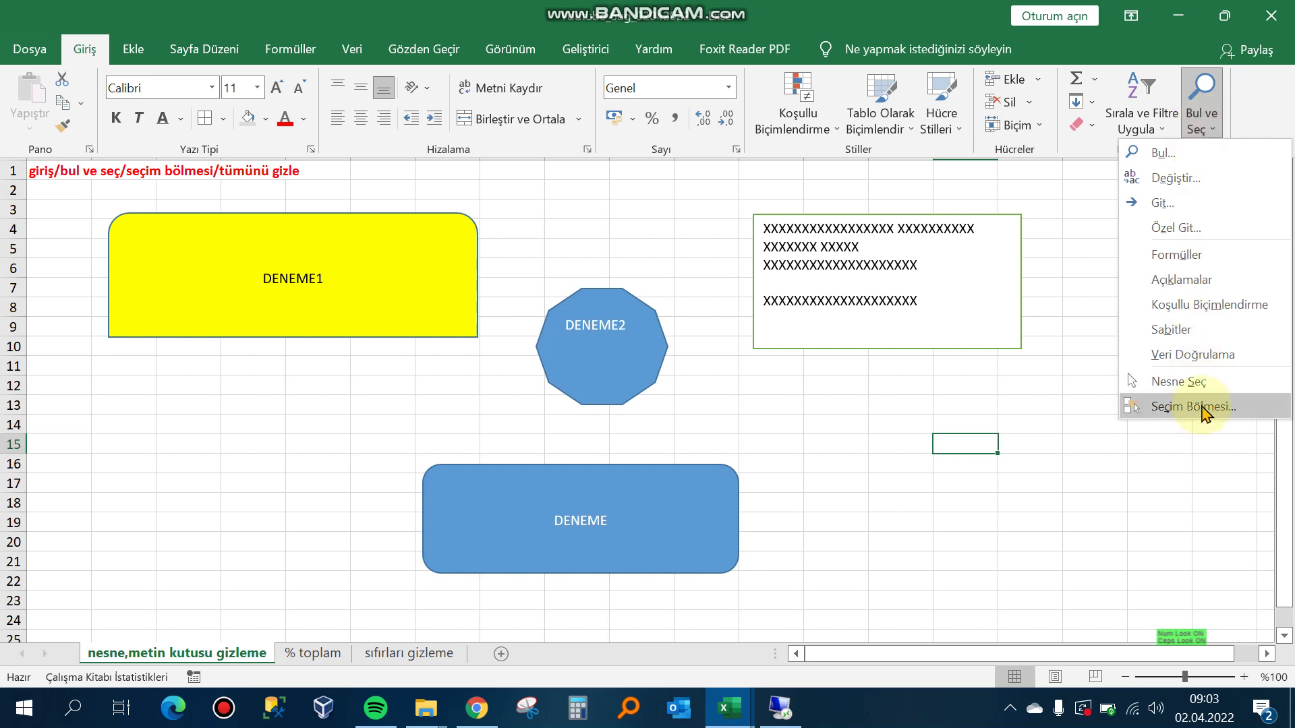
{"action": "left_click", "coordinate": [1201, 407]}
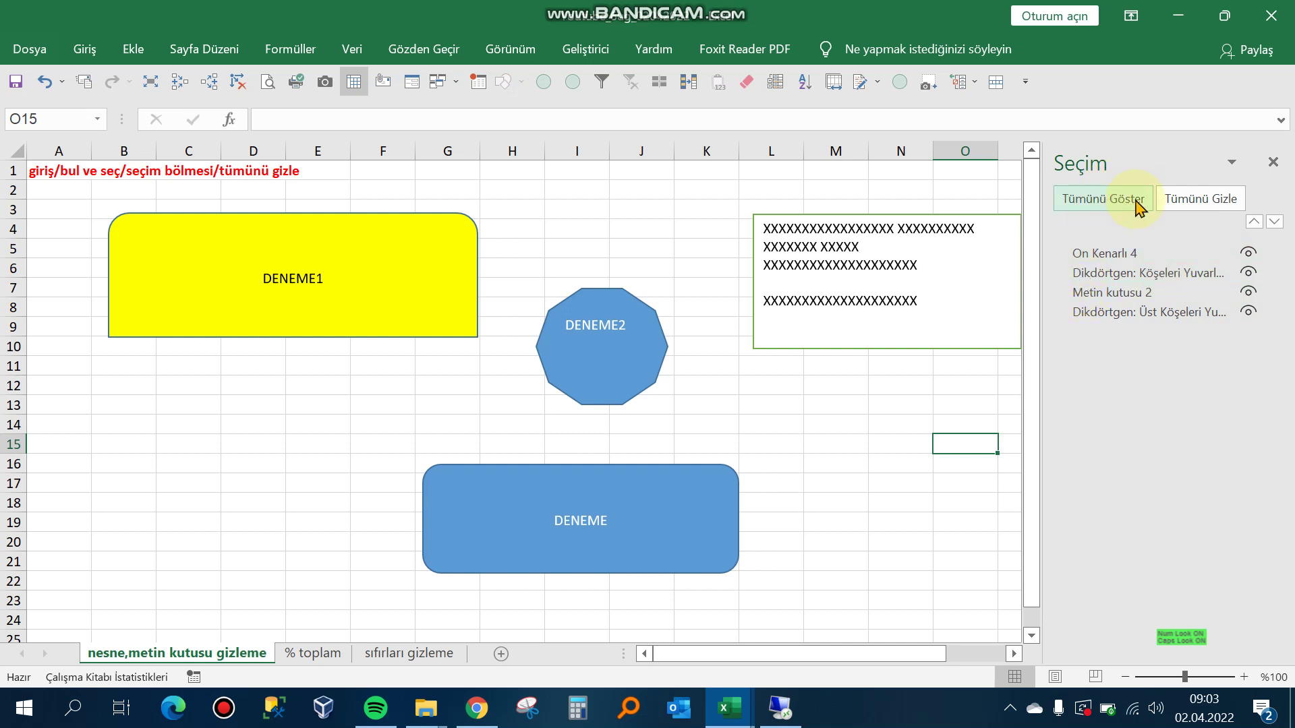
Step: Hide all shapes, then briefly toggle DENEME2 and the text box back on and off
{"action": "left_click", "coordinate": [1207, 205]}
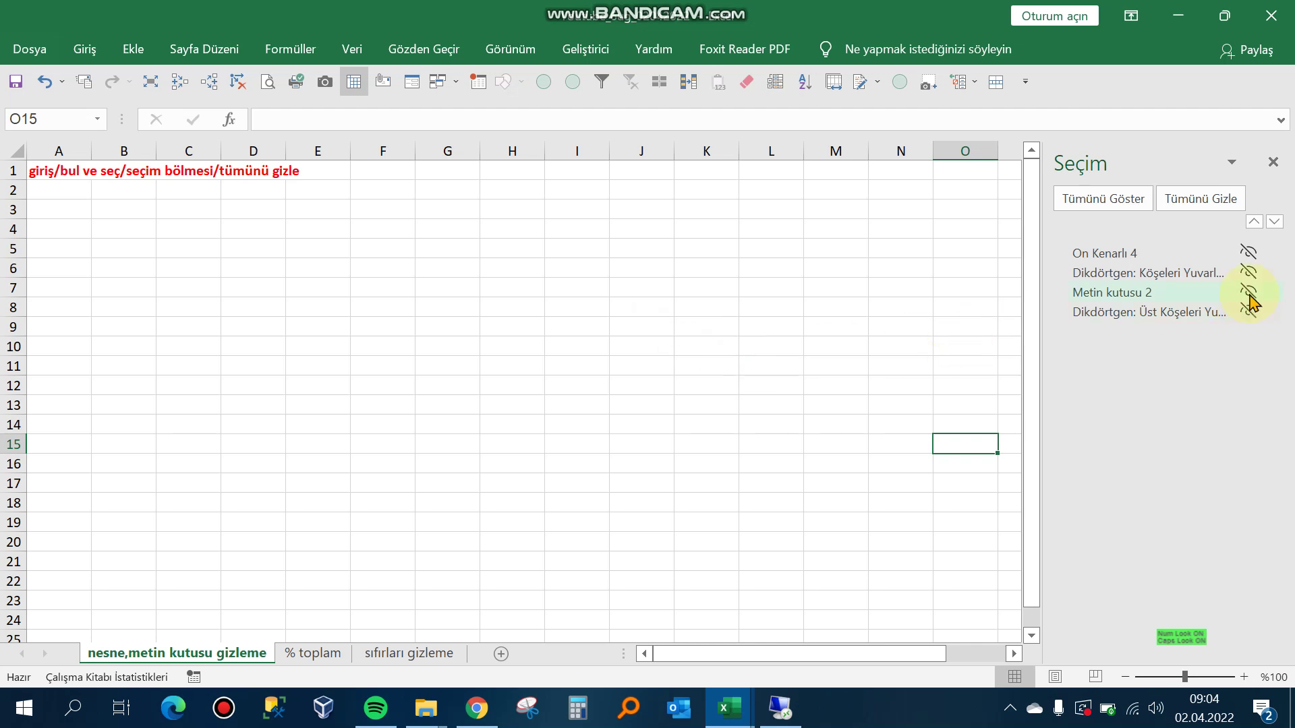
{"action": "left_click", "coordinate": [1248, 254]}
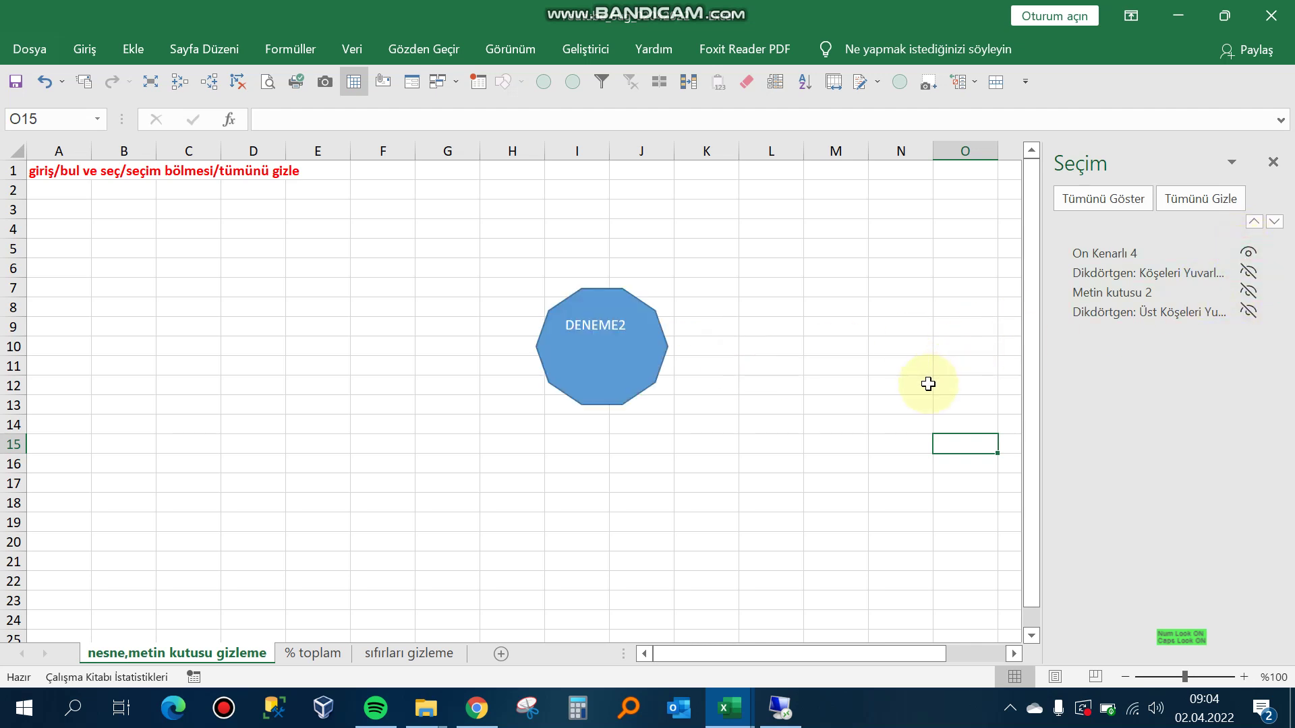
{"action": "left_click", "coordinate": [1248, 253]}
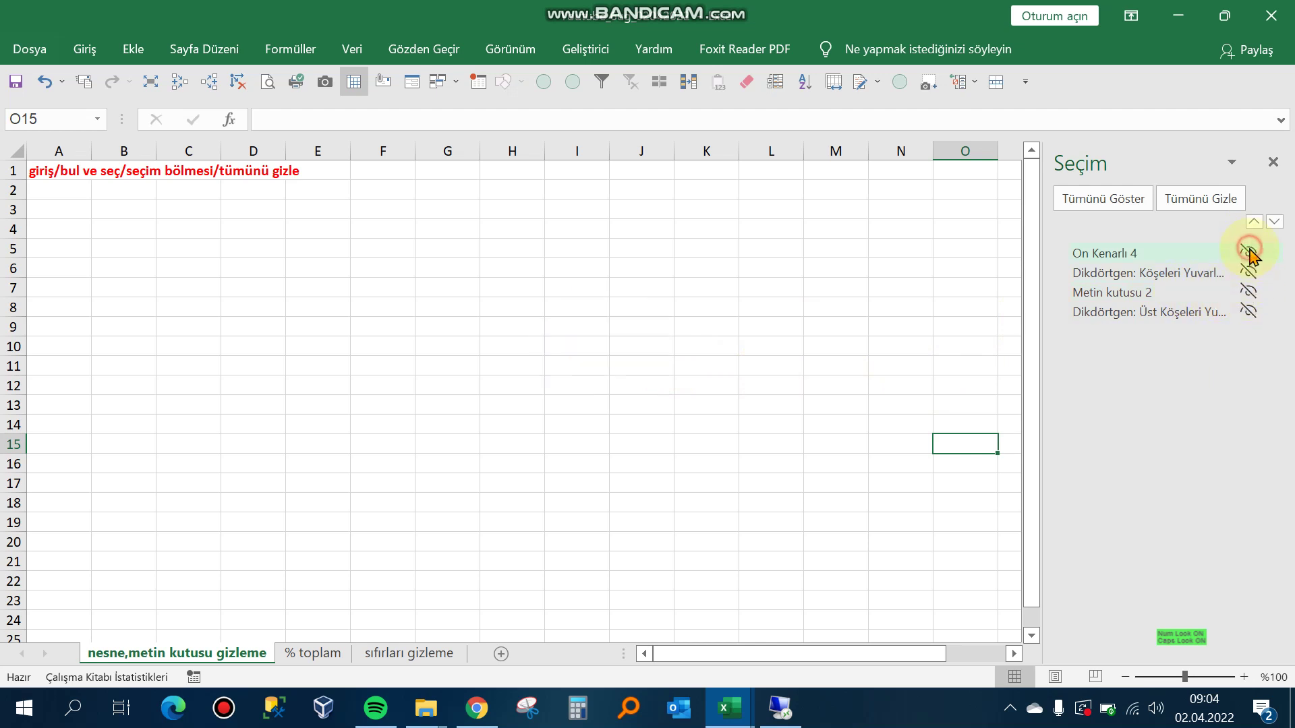
{"action": "left_click", "coordinate": [1249, 292]}
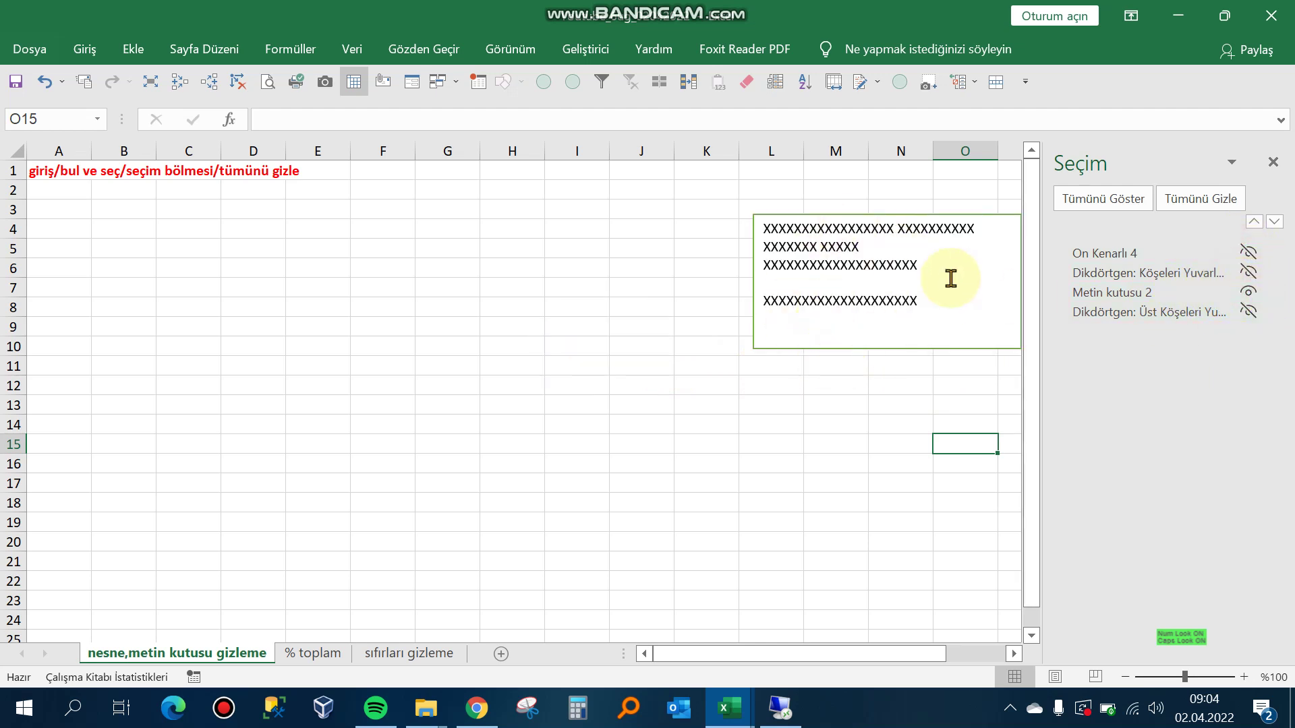
{"action": "left_click", "coordinate": [1248, 292]}
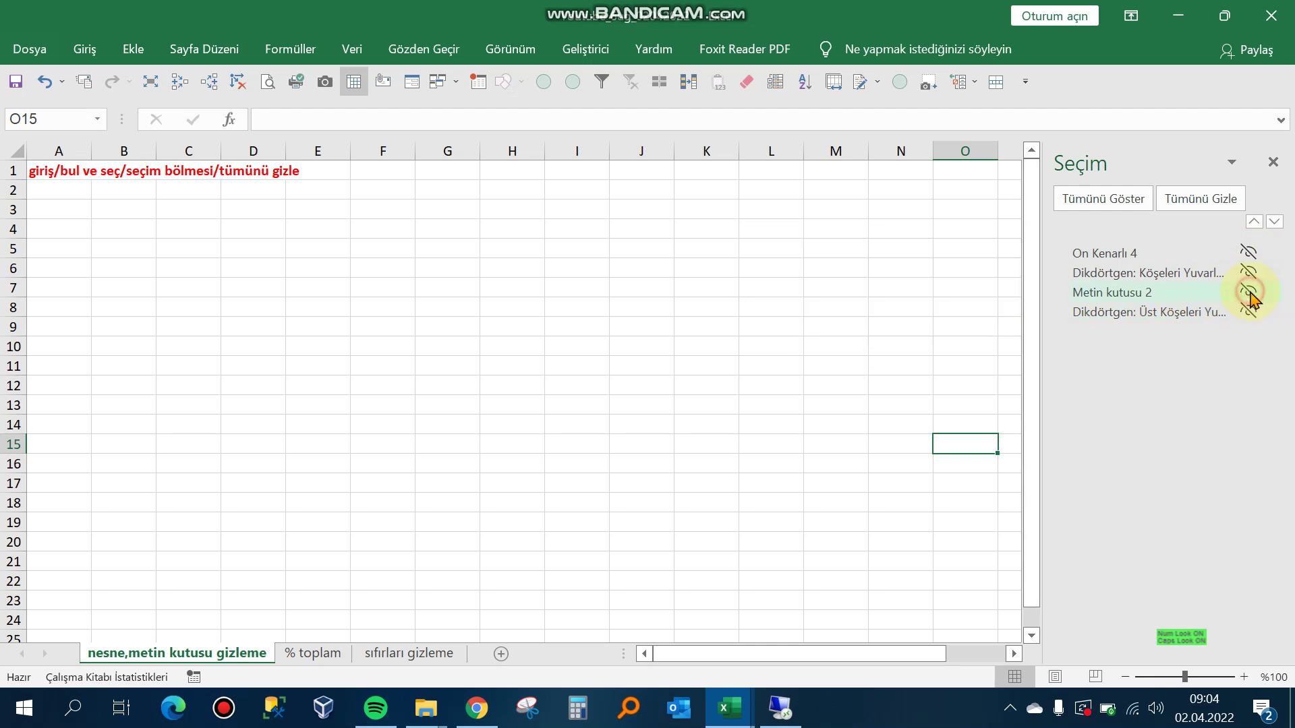
Step: Close the Selection pane with all four shapes left hidden
{"action": "left_click", "coordinate": [775, 482]}
{"action": "left_click", "coordinate": [857, 304]}
{"action": "left_click", "coordinate": [184, 381]}
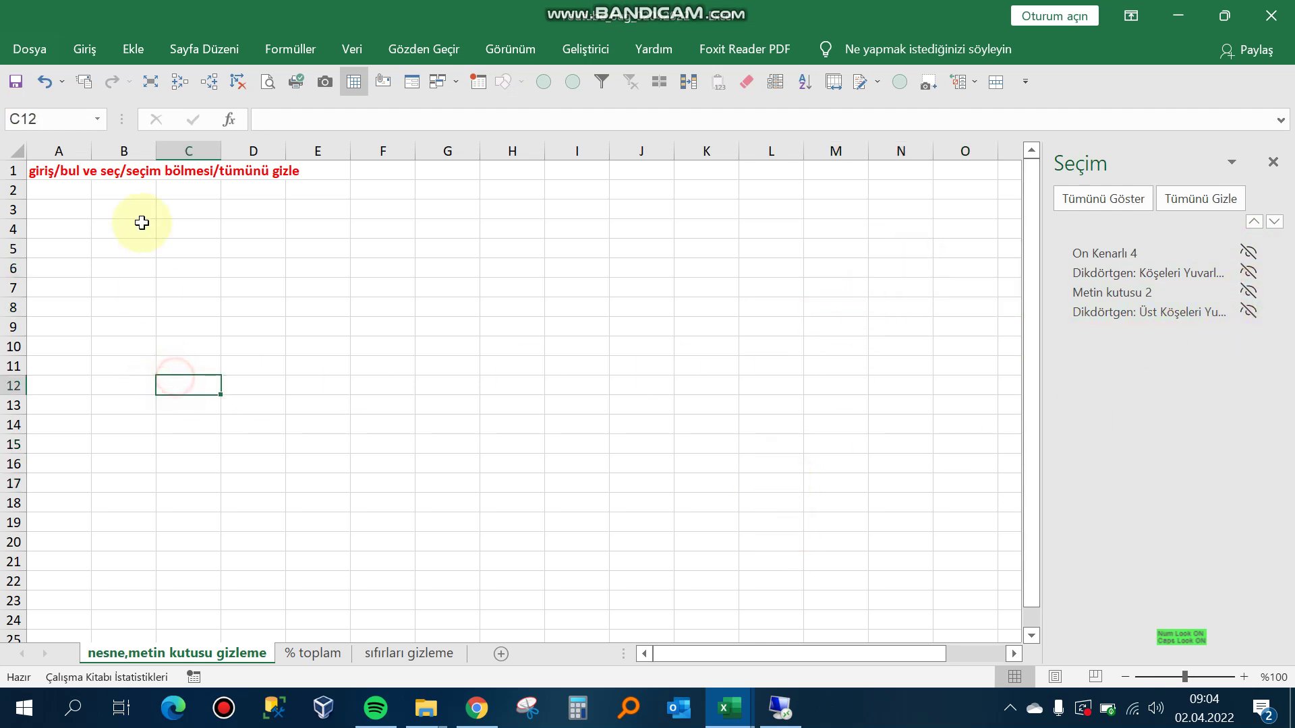
{"action": "left_click", "coordinate": [383, 322]}
{"action": "left_click", "coordinate": [362, 476]}
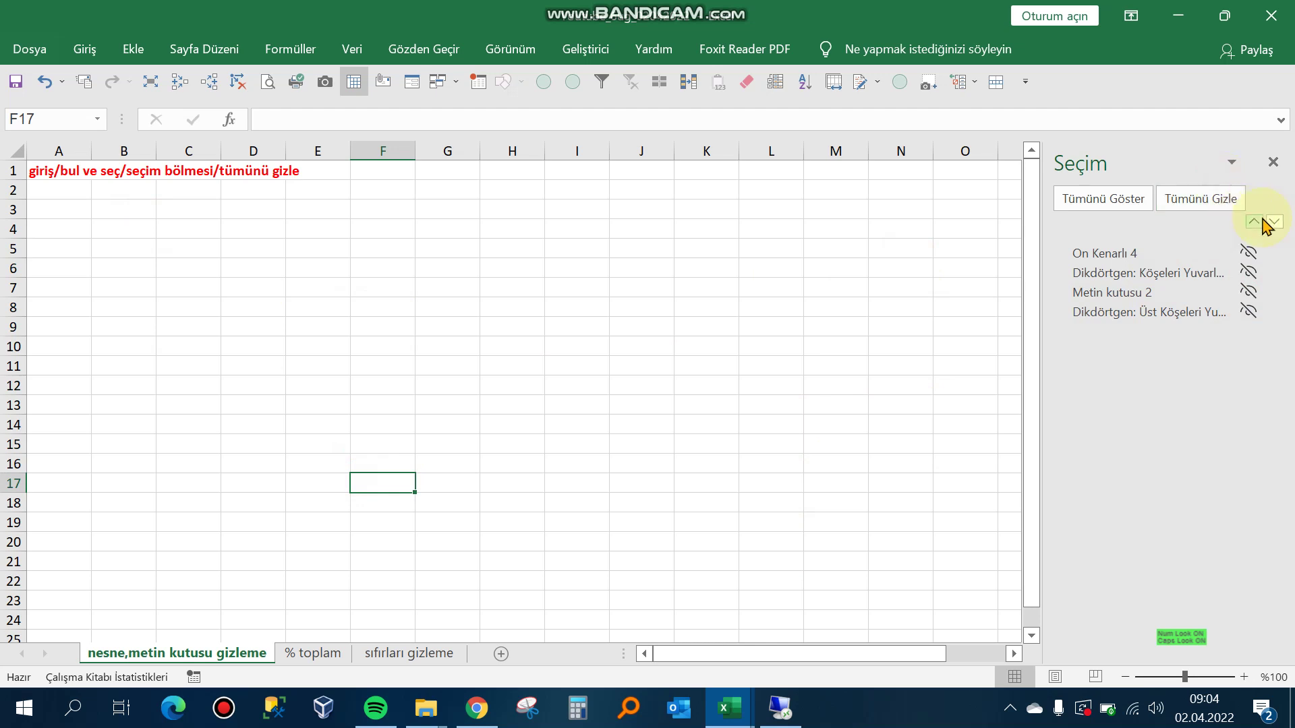
{"action": "left_click", "coordinate": [791, 382]}
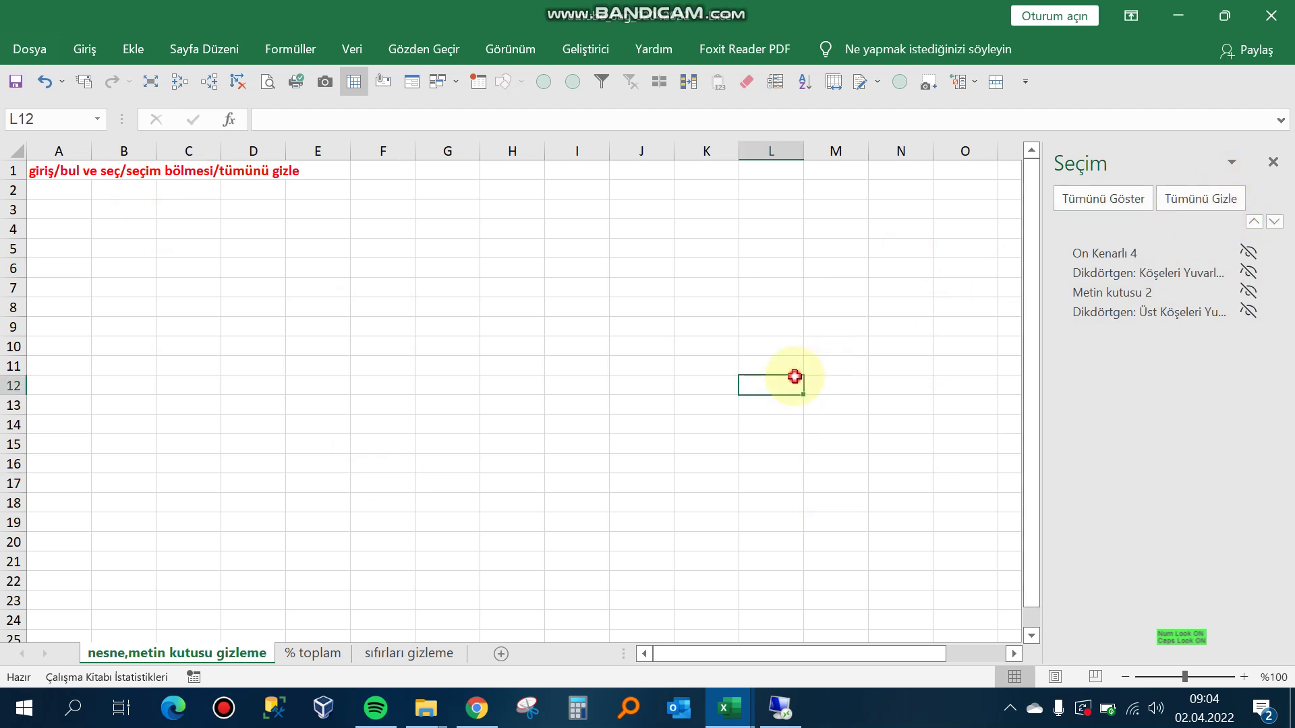
{"action": "left_click", "coordinate": [1273, 162]}
{"action": "left_click", "coordinate": [726, 303]}
{"action": "left_click", "coordinate": [317, 344]}
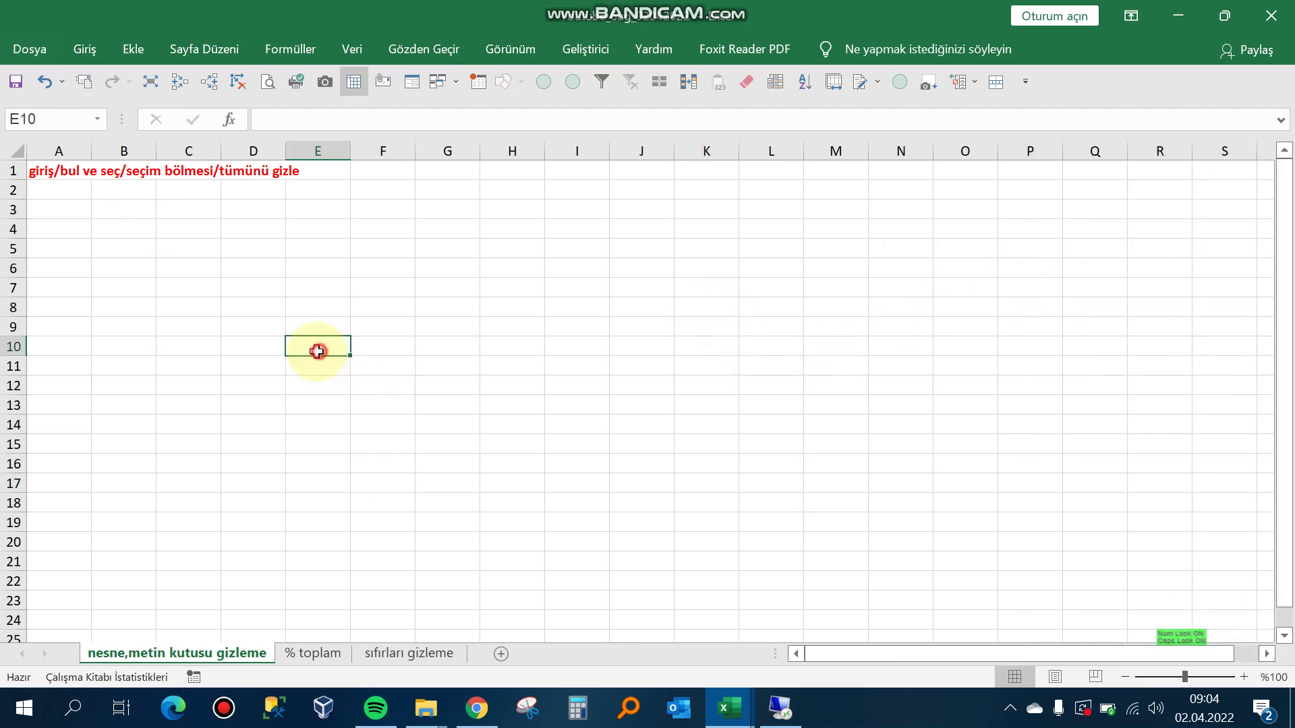
{"action": "left_click", "coordinate": [213, 284]}
{"action": "left_click", "coordinate": [178, 244]}
{"action": "left_click", "coordinate": [84, 49]}
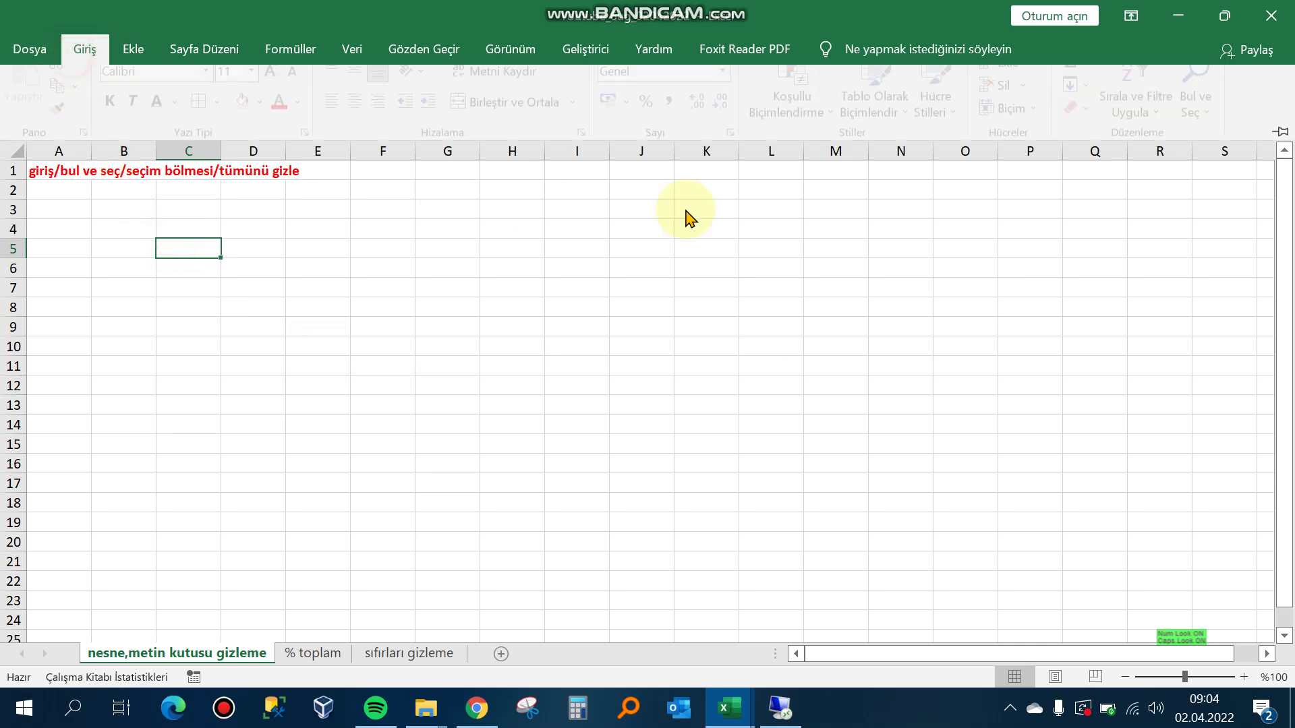
{"action": "left_click", "coordinate": [1181, 123]}
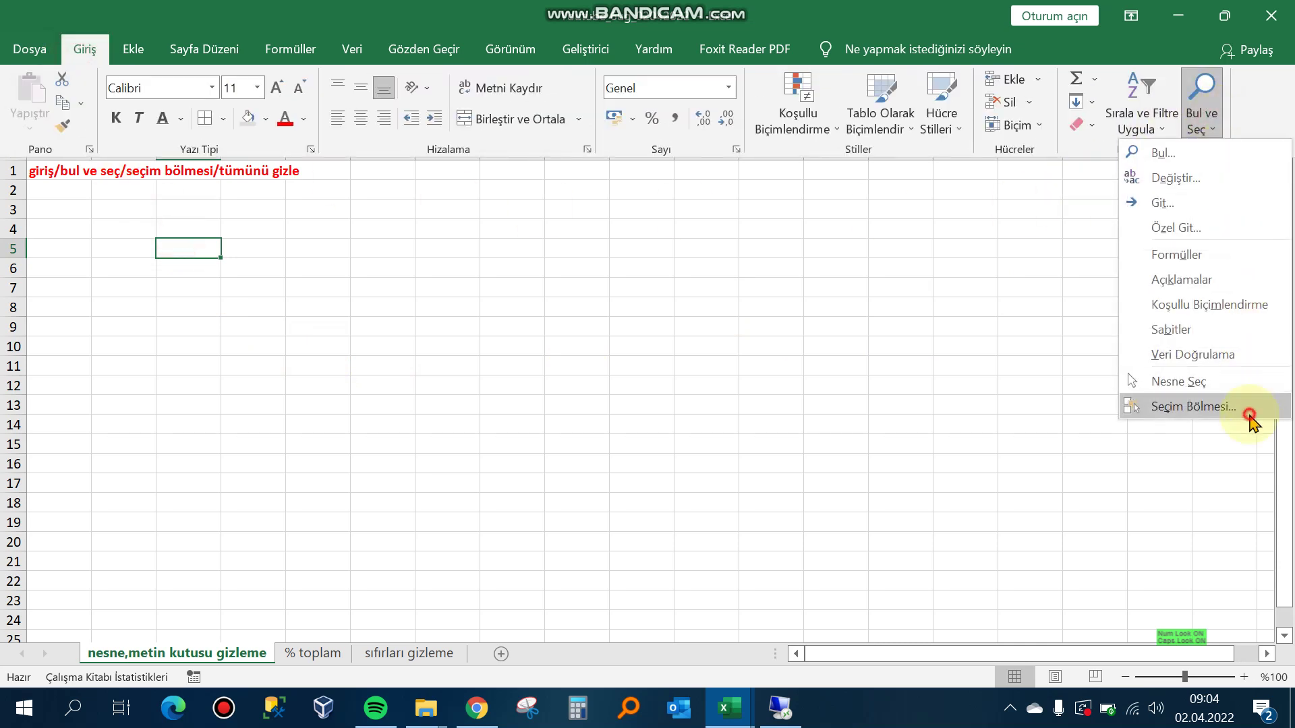
{"action": "left_click", "coordinate": [1245, 407]}
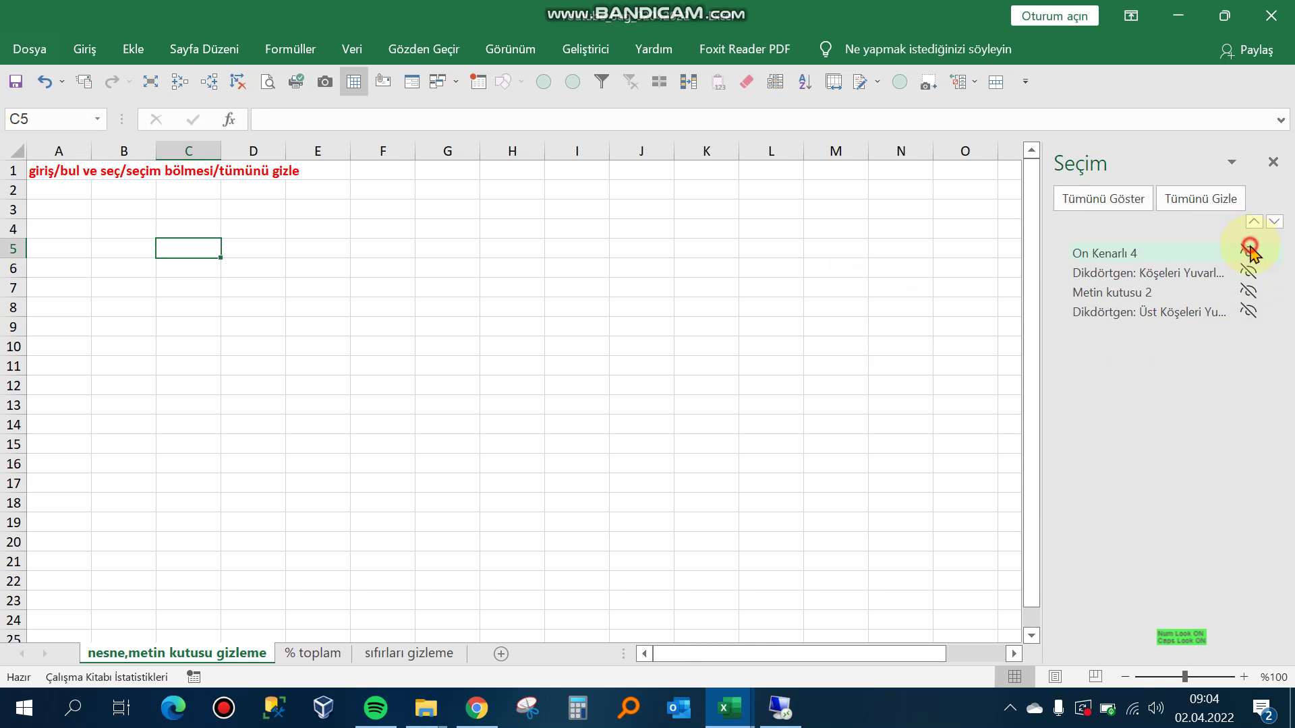
{"action": "left_click", "coordinate": [1250, 251]}
{"action": "left_click", "coordinate": [607, 357]}
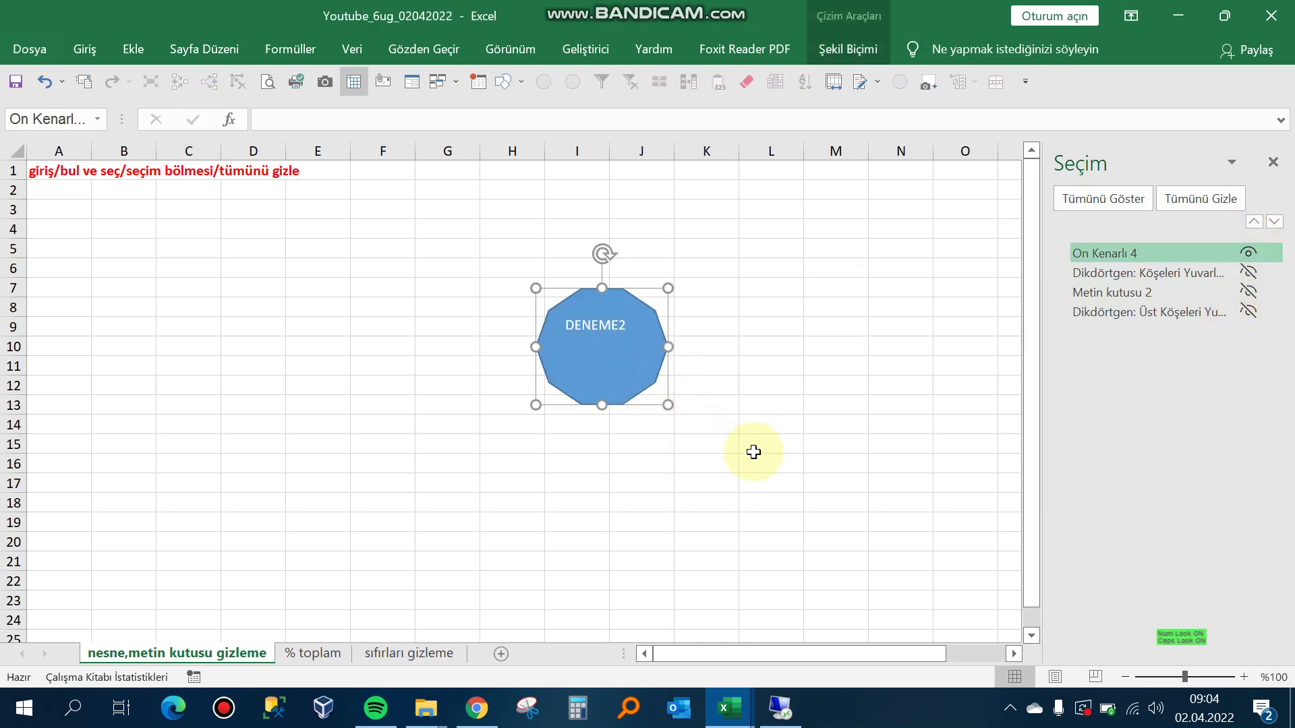
{"action": "left_click", "coordinate": [1229, 253]}
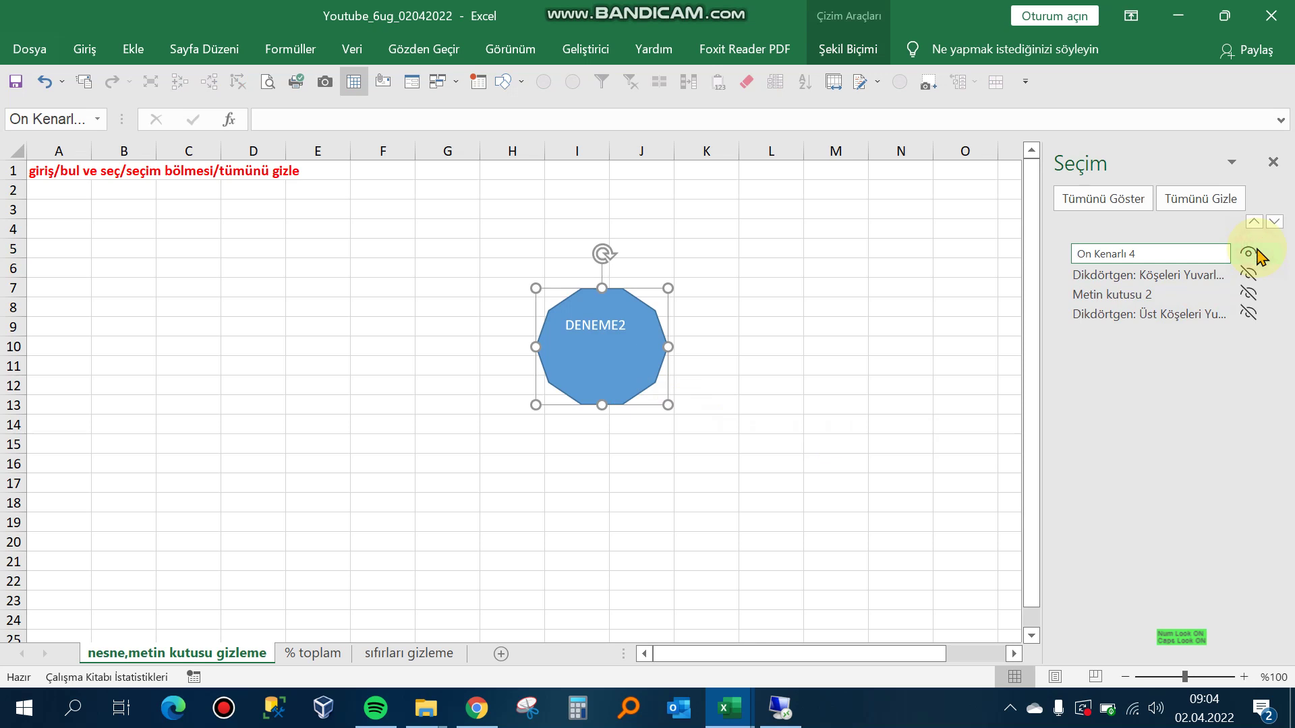
{"action": "left_click", "coordinate": [1231, 200]}
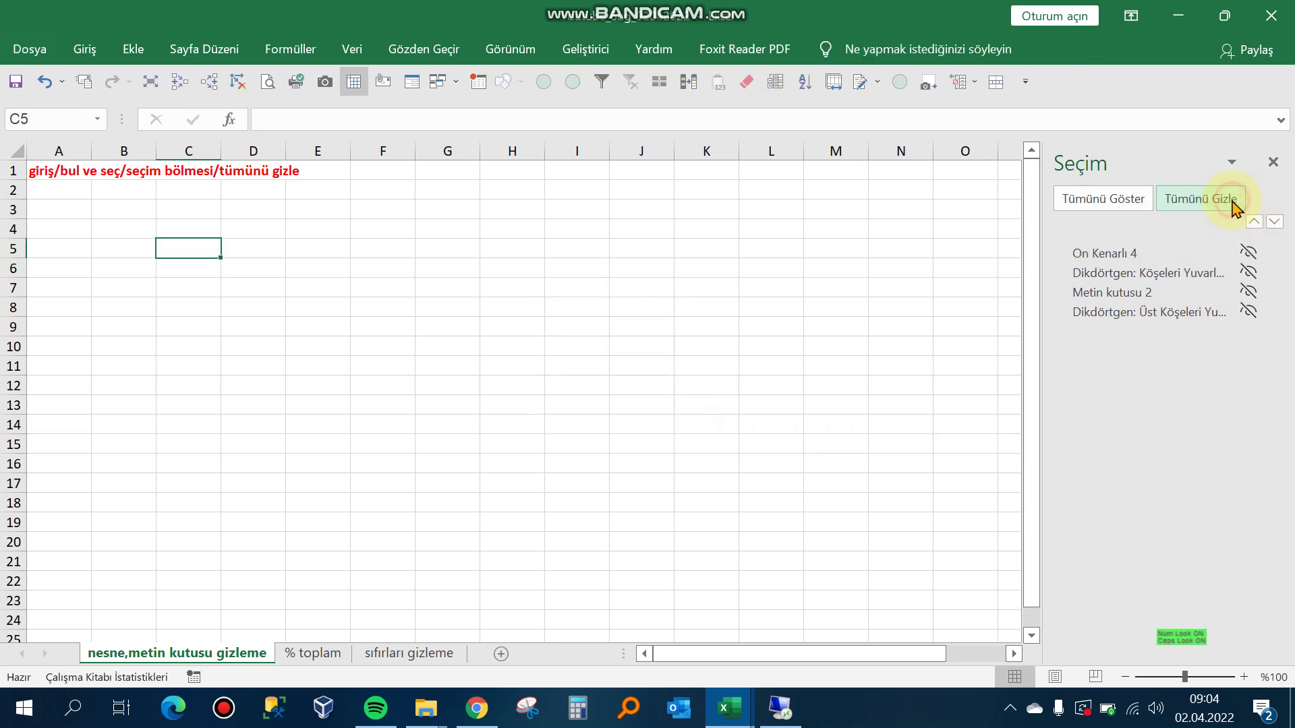
{"action": "left_click", "coordinate": [793, 322]}
{"action": "left_click", "coordinate": [1274, 162]}
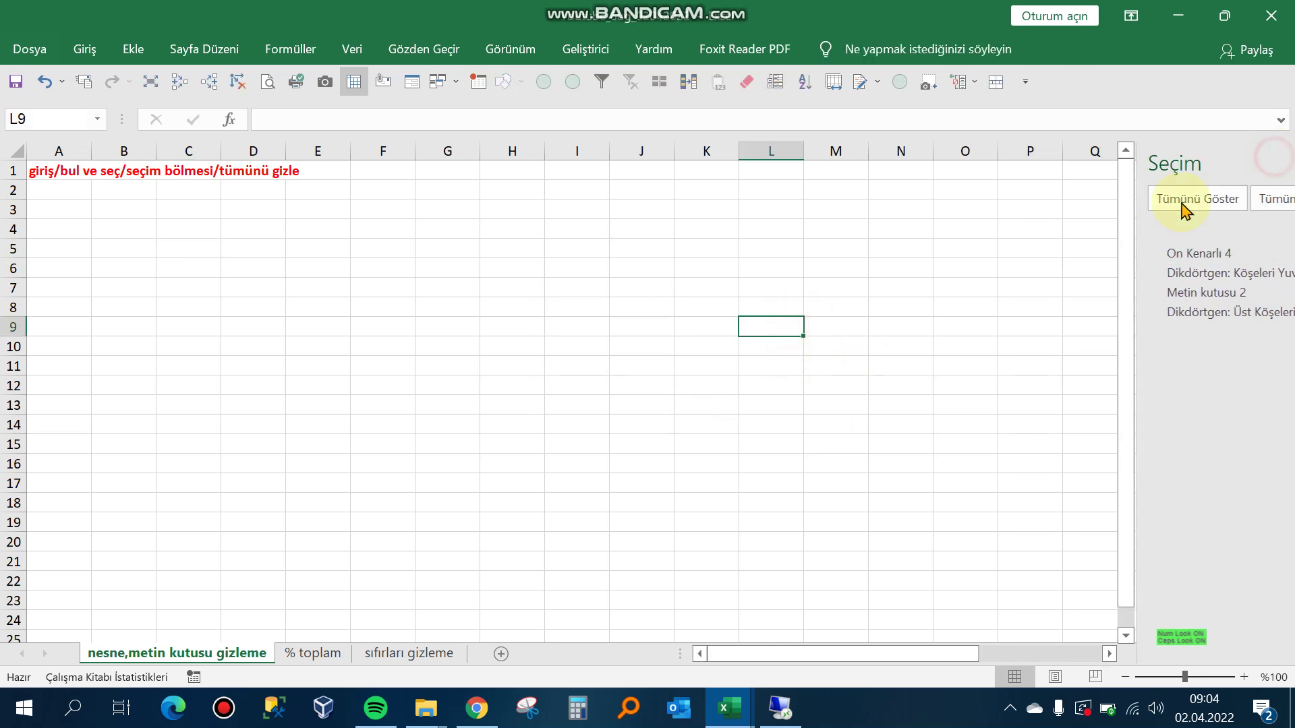
Step: On the % toplam sheet, start a =B2/ formula in C2 and cancel it
{"action": "left_click", "coordinate": [318, 652]}
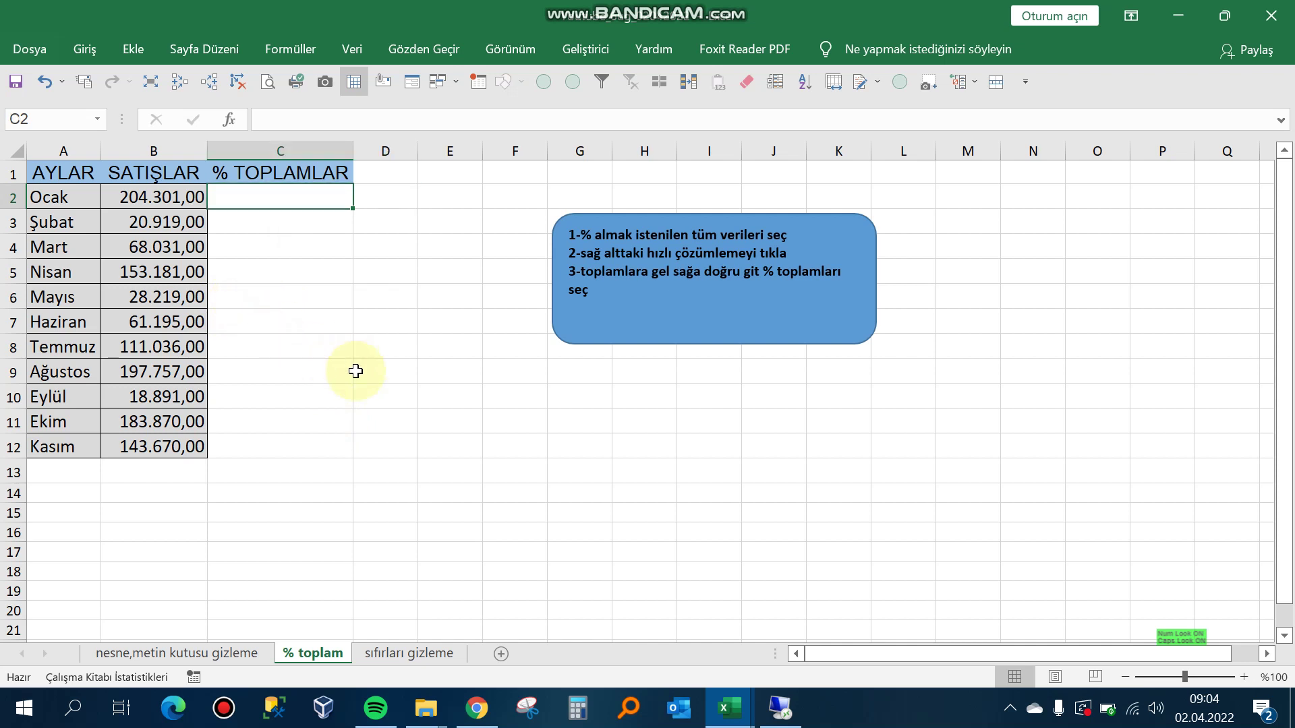
{"action": "type", "text": "="}
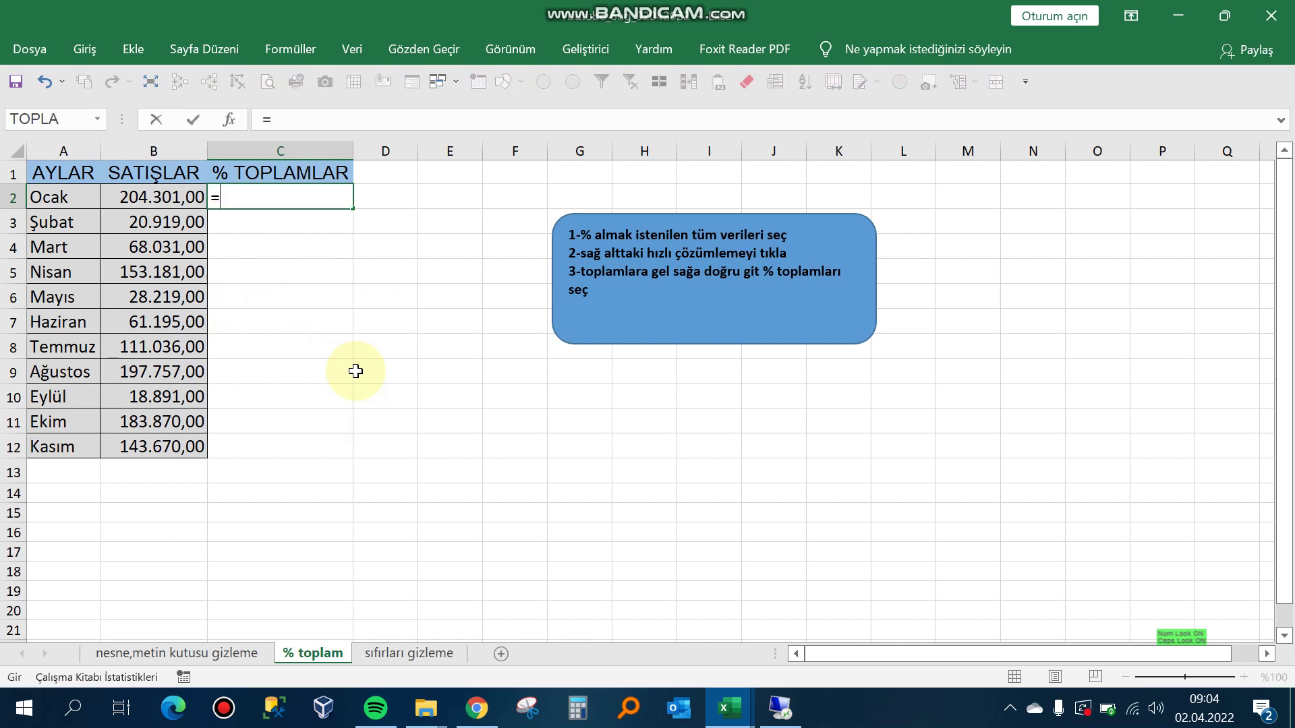
{"action": "key", "text": "Left"}
{"action": "type", "text": "/"}
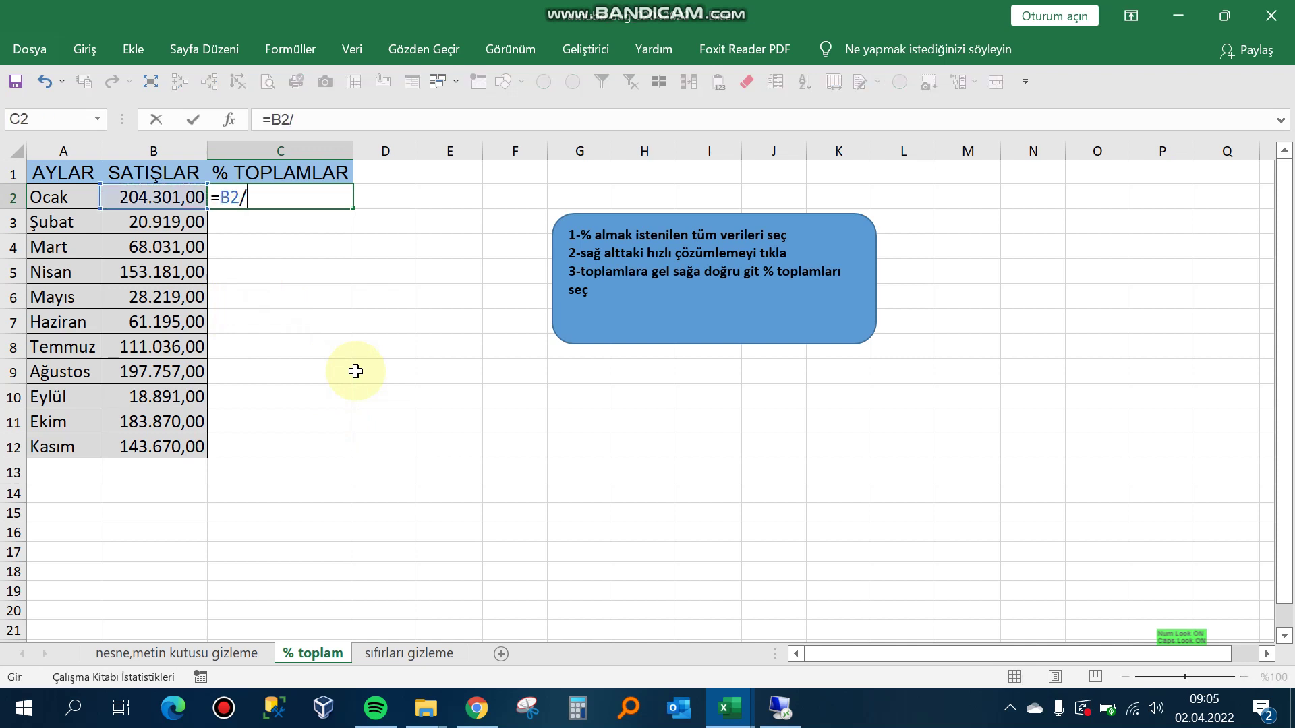
{"action": "key", "text": "Down"}
{"action": "key", "text": "Down"}
{"action": "key", "text": "Down"}
Step: Insert an AutoSum of the monthly sales B2:B12 into B13
{"action": "key", "text": "Down"}
{"action": "key", "text": "Down"}
{"action": "key", "text": "Down"}
{"action": "key", "text": "Escape"}
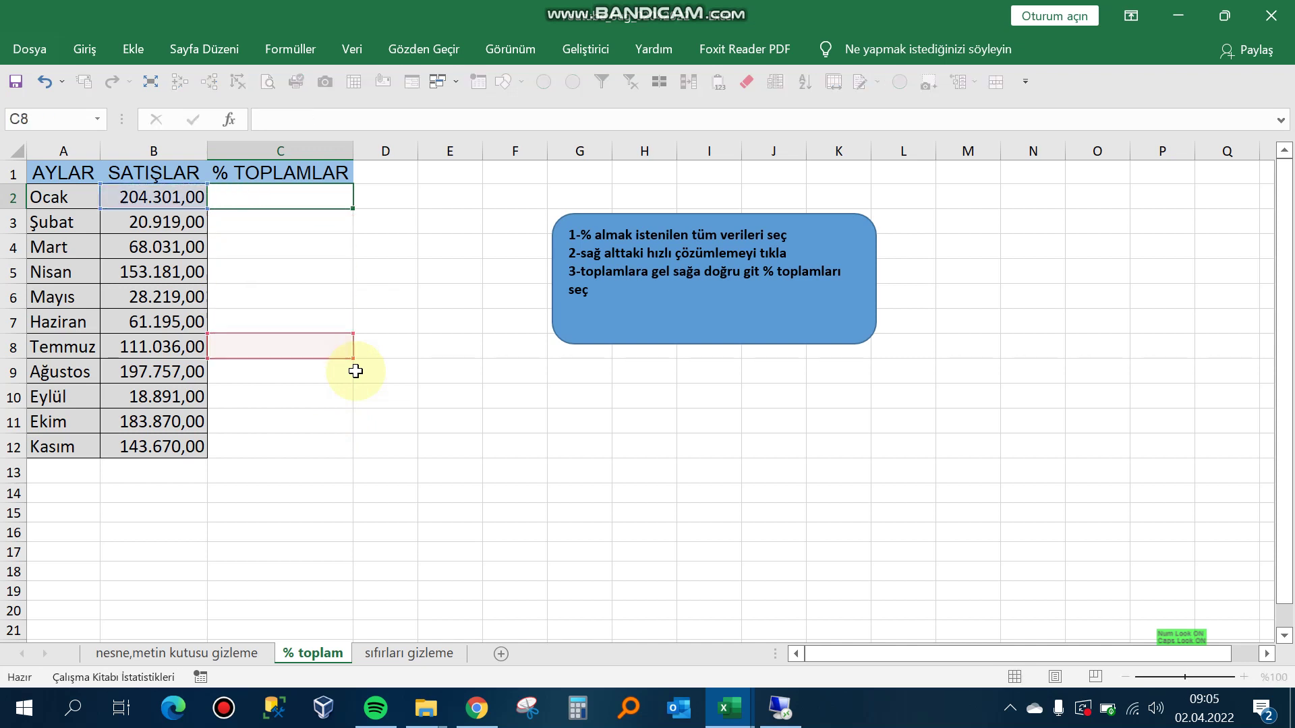
{"action": "key", "text": "Down"}
{"action": "key", "text": "Down"}
{"action": "key", "text": "Down"}
{"action": "key", "text": "Down"}
{"action": "key", "text": "Down"}
{"action": "key", "text": "Down"}
{"action": "key", "text": "Down"}
{"action": "key", "text": "Down"}
{"action": "key", "text": "Down"}
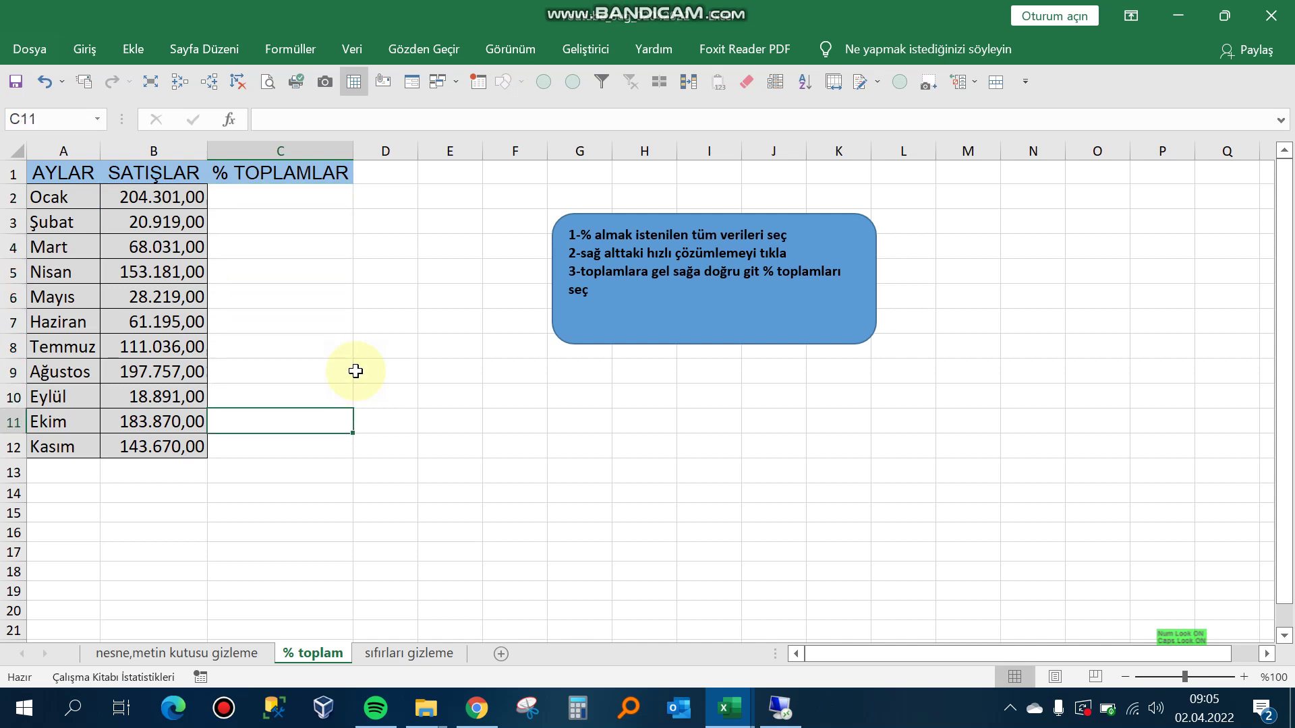
{"action": "key", "text": "Down"}
{"action": "key", "text": "Down"}
{"action": "key", "text": "Left"}
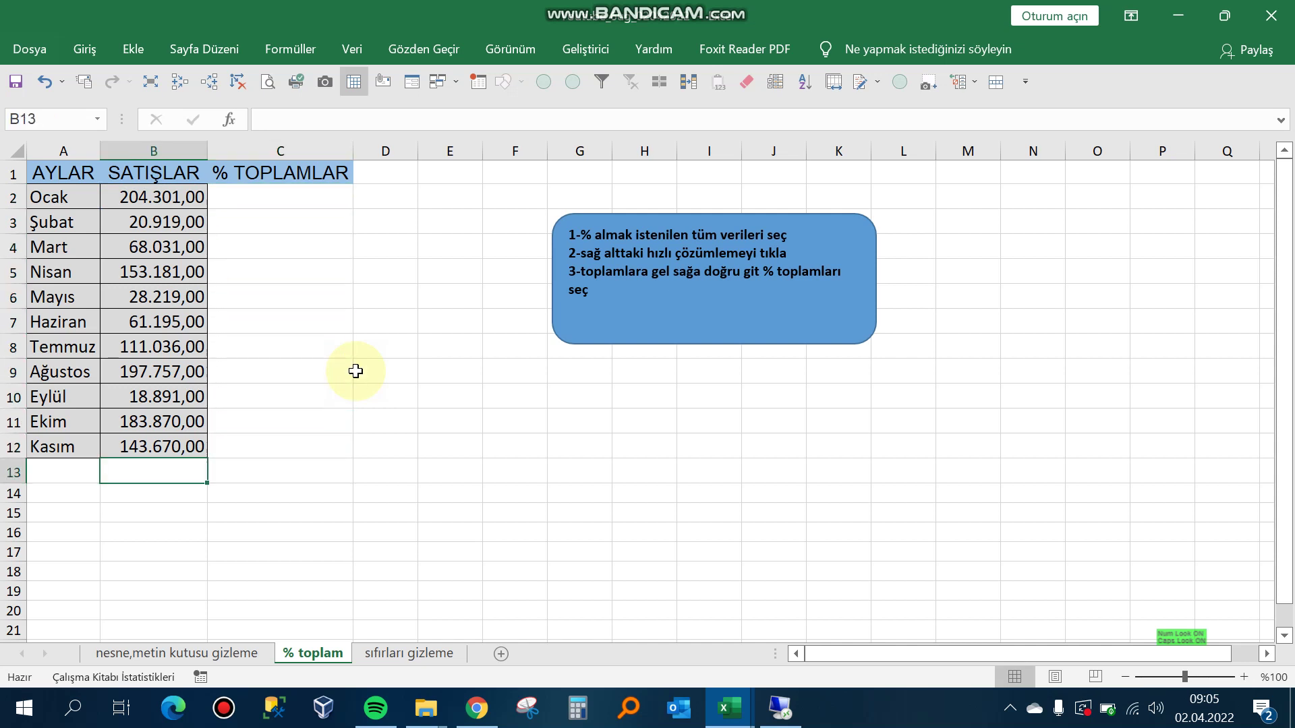
{"action": "key", "text": "alt+equal"}
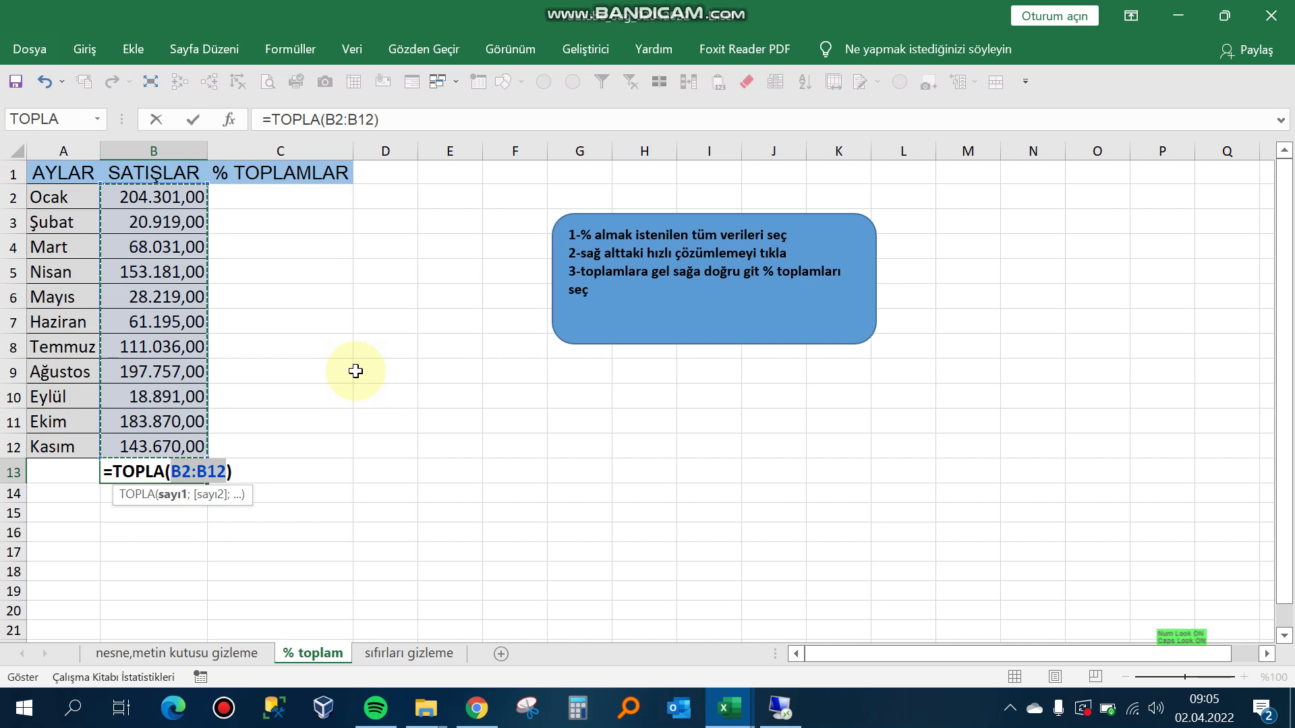
Step: Commit the 1.191.070,00 sales total in B13 and move to C2
{"action": "key", "text": "Return"}
{"action": "key", "text": "Up"}
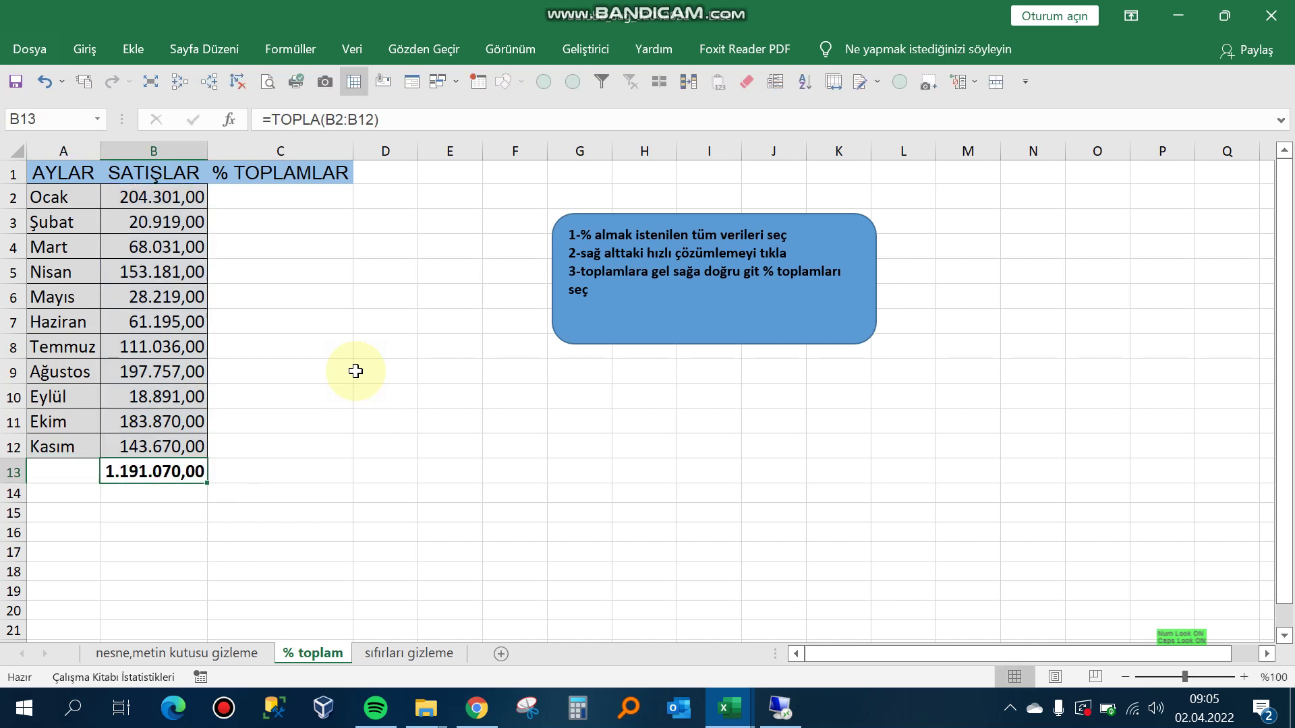
{"action": "key", "text": "Right"}
{"action": "key", "text": "Left"}
{"action": "key", "text": "Up"}
{"action": "key", "text": "Right"}
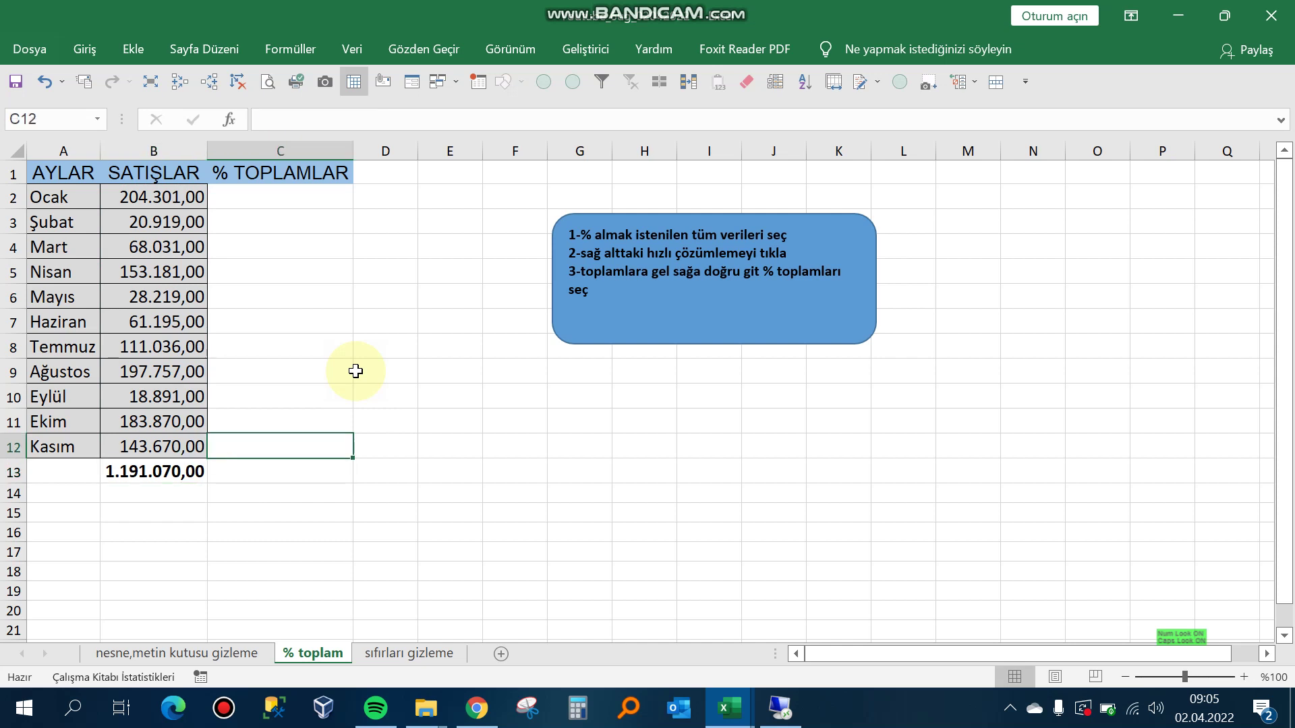
{"action": "key", "text": "Up"}
{"action": "key", "text": "Up"}
{"action": "key", "text": "Up"}
{"action": "key", "text": "Up"}
{"action": "key", "text": "Left"}
{"action": "key", "text": "Down"}
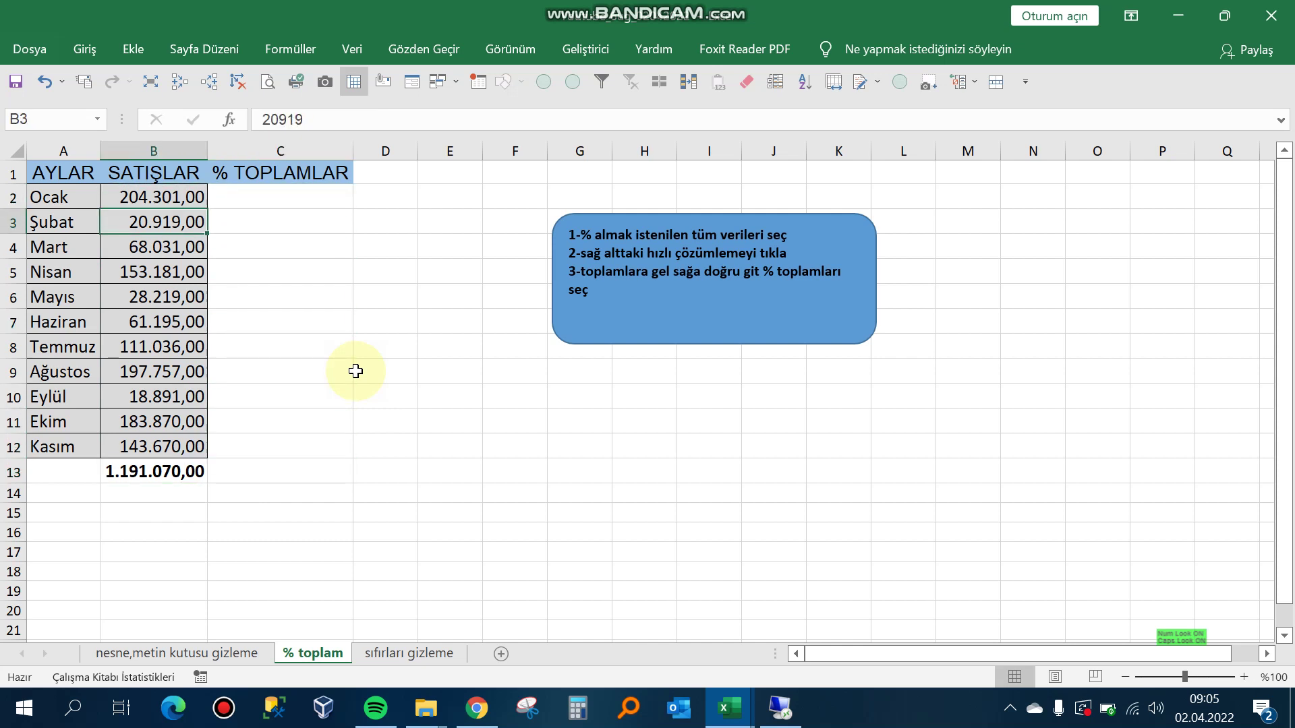
{"action": "key", "text": "Right"}
{"action": "key", "text": "Up"}
{"action": "key", "text": "Right"}
{"action": "key", "text": "Left"}
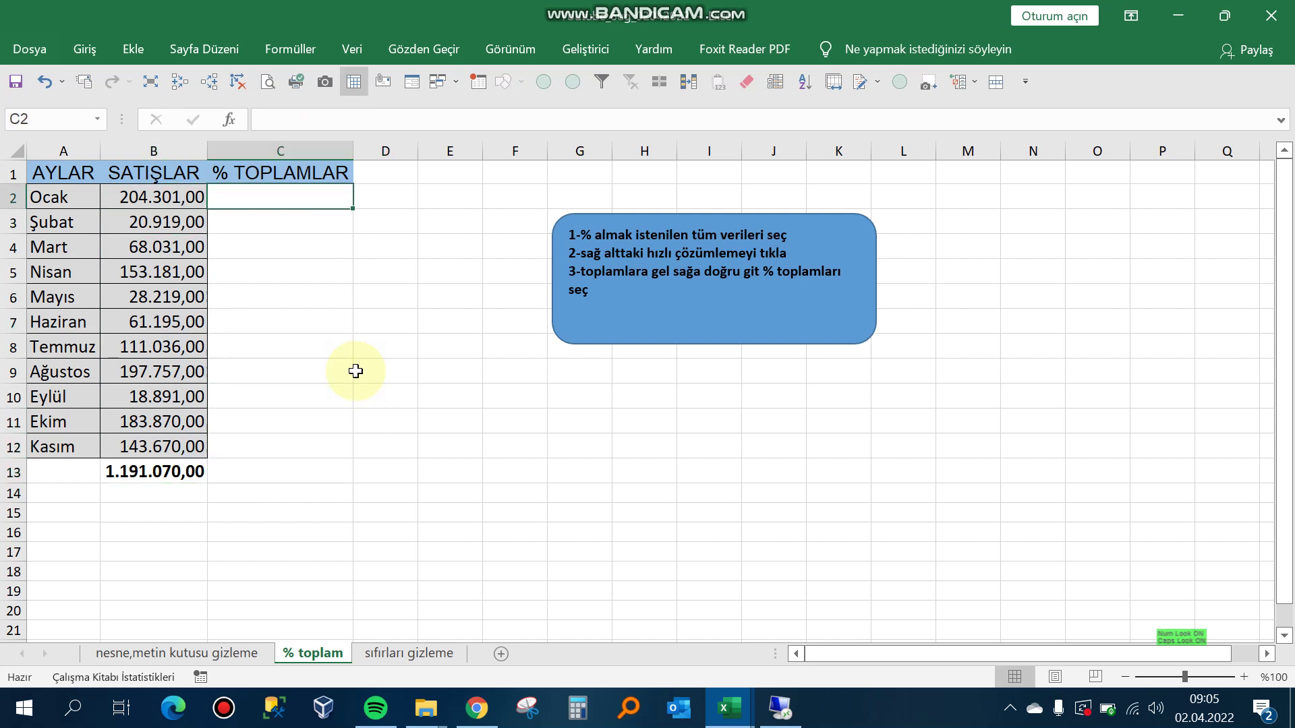
Step: Enter the share formula =B2/$B$13 in C2 and format it with two decimals
{"action": "type", "text": "="}
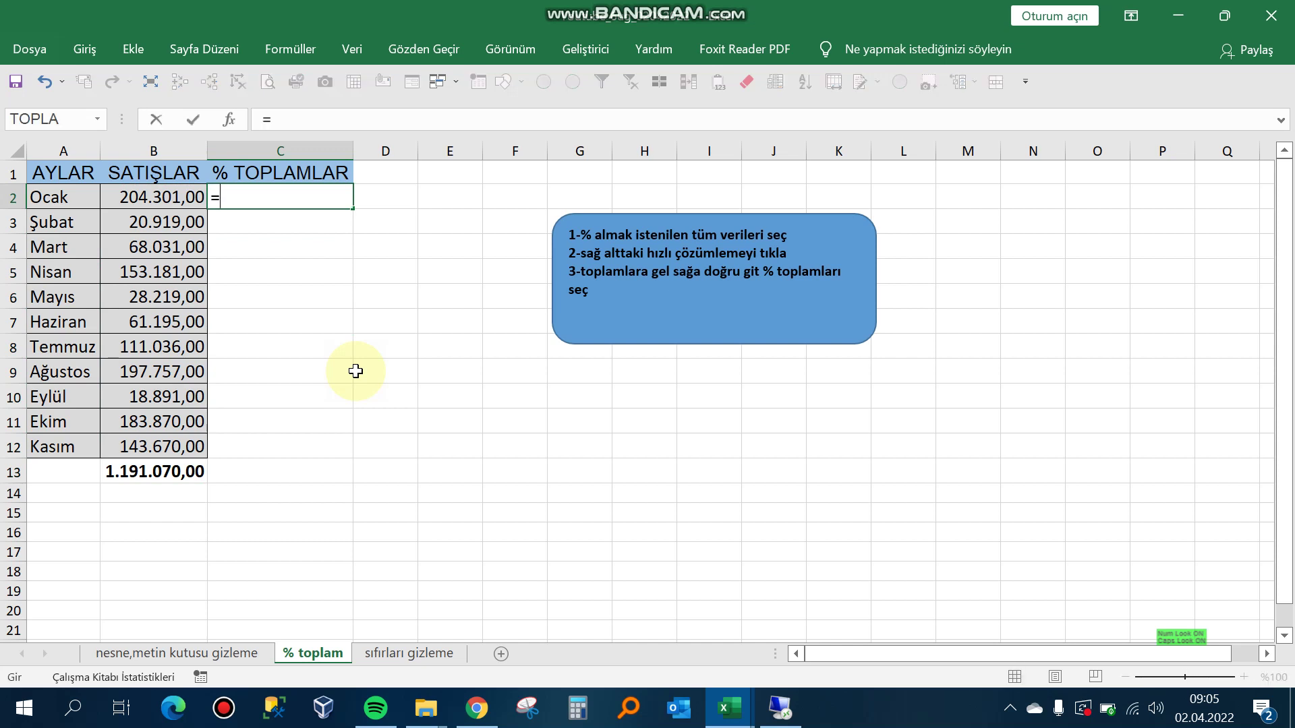
{"action": "key", "text": "Left"}
{"action": "type", "text": "/"}
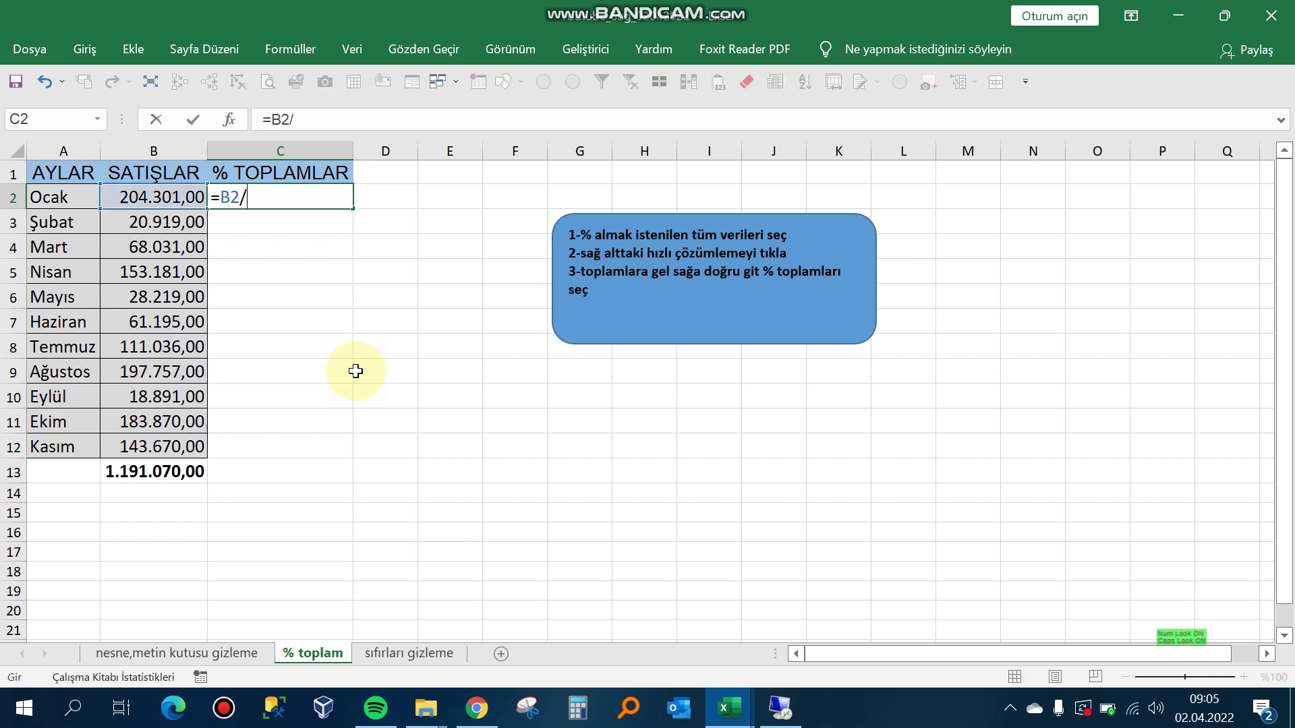
{"action": "left_click", "coordinate": [156, 470]}
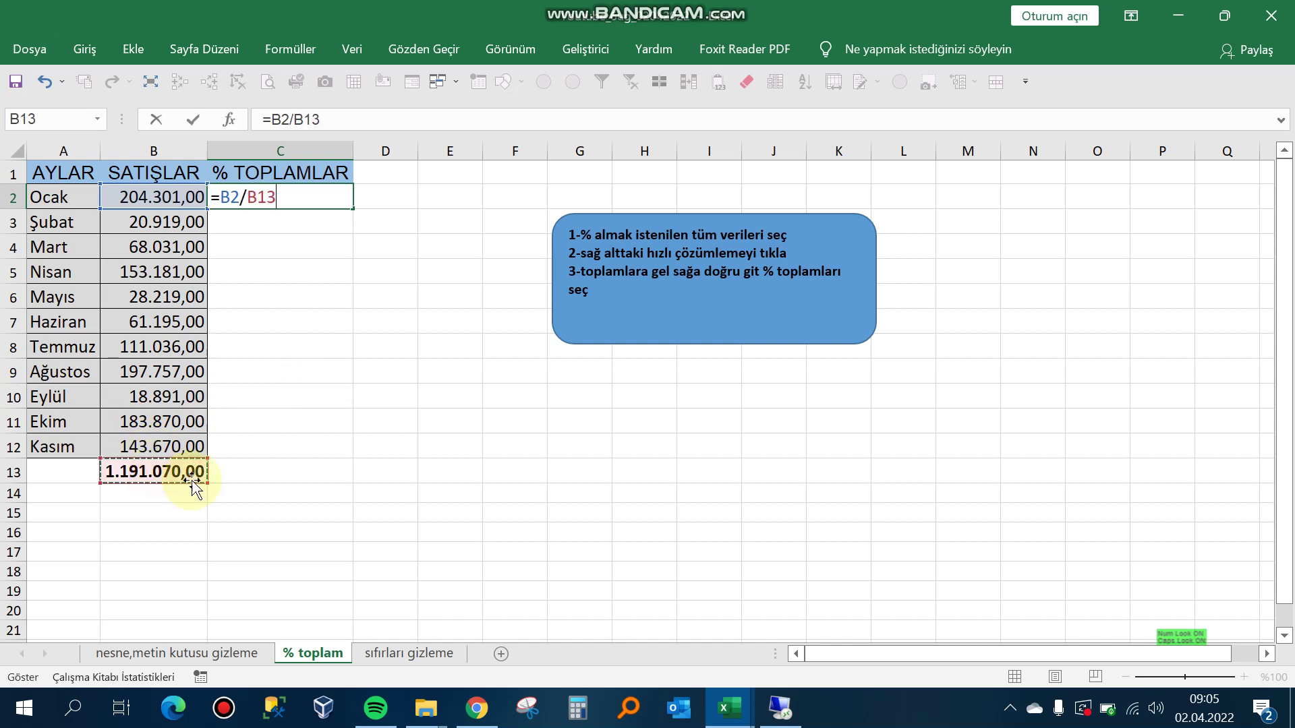
{"action": "left_click", "coordinate": [257, 198]}
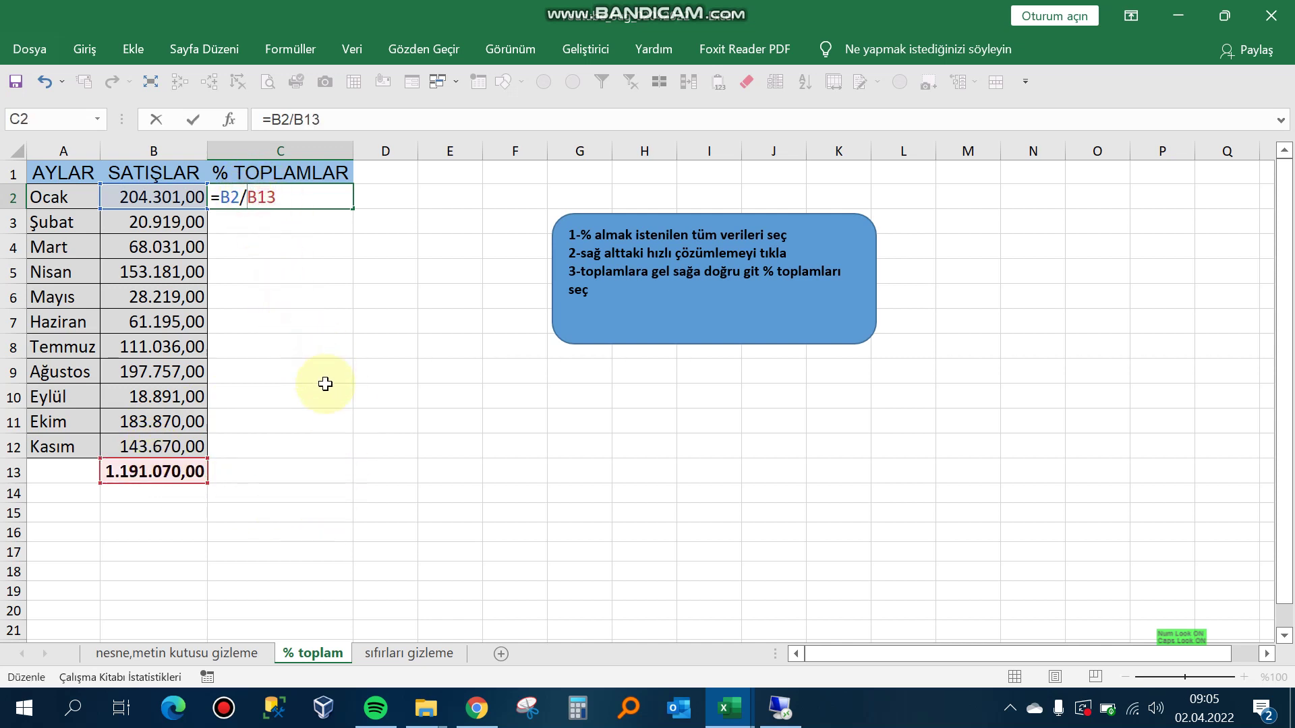
{"action": "key", "text": "F4"}
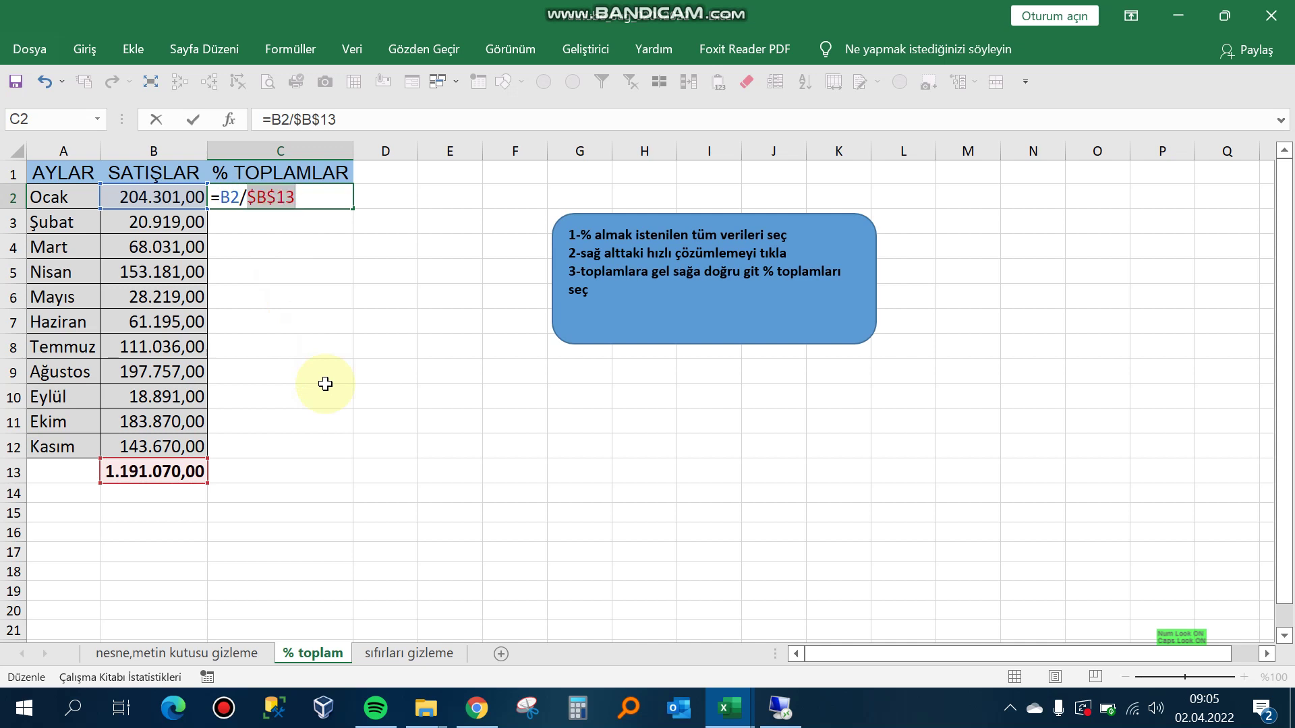
{"action": "key", "text": "Return"}
{"action": "key", "text": "Up"}
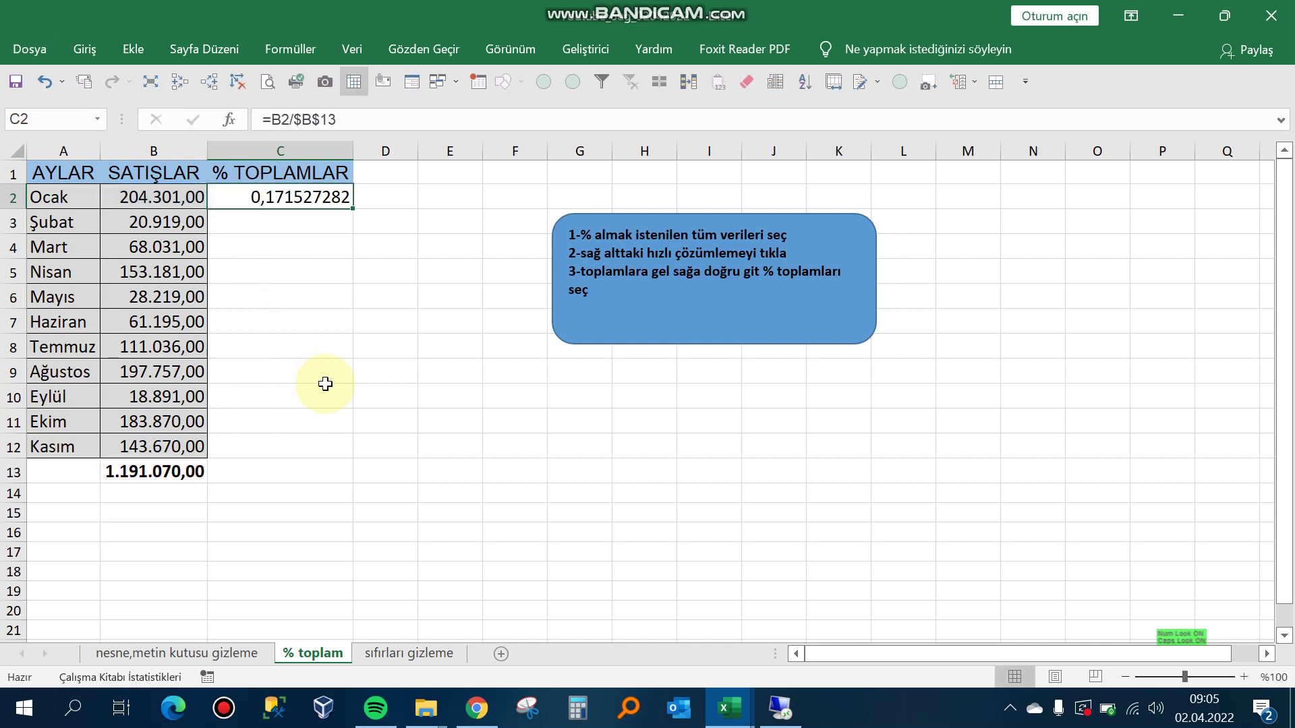
{"action": "key", "text": "ctrl+shift+1"}
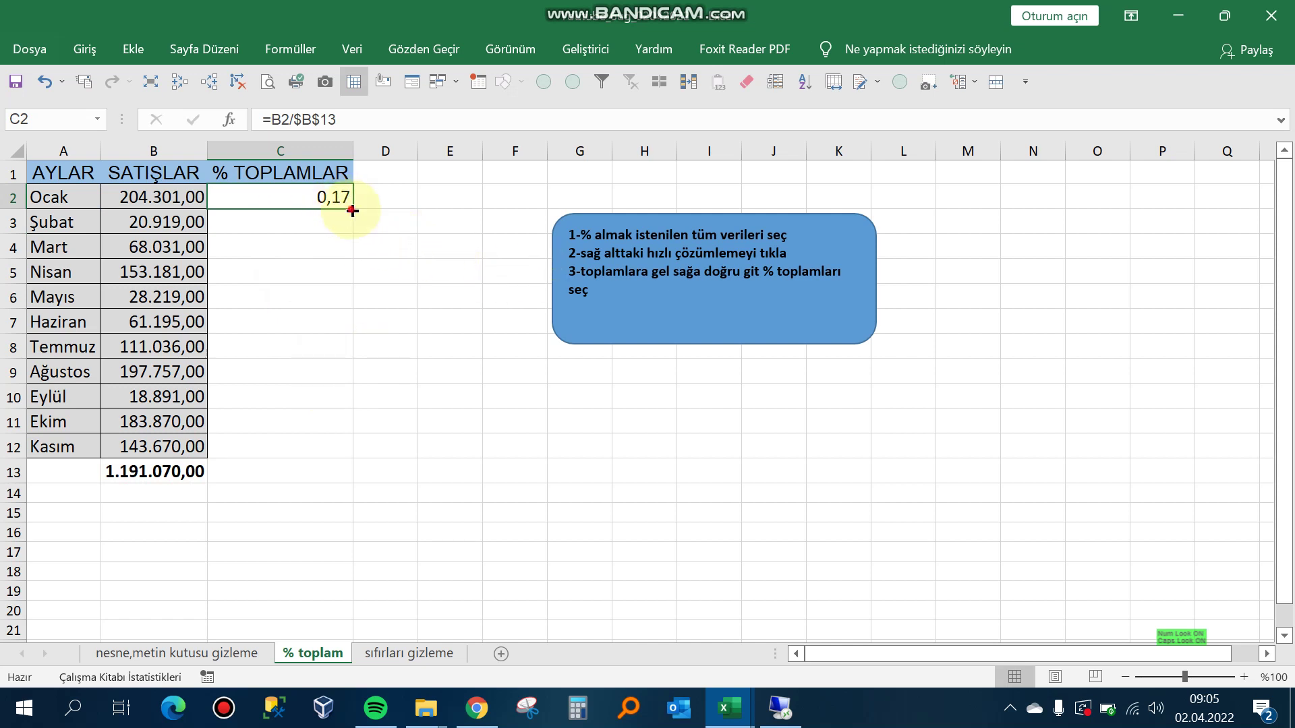
Step: Fill the share formula down to C12 and total the shares as 1,00 in C13
{"action": "left_click_drag", "start_coordinate": [352, 210], "coordinate": [375, 448]}
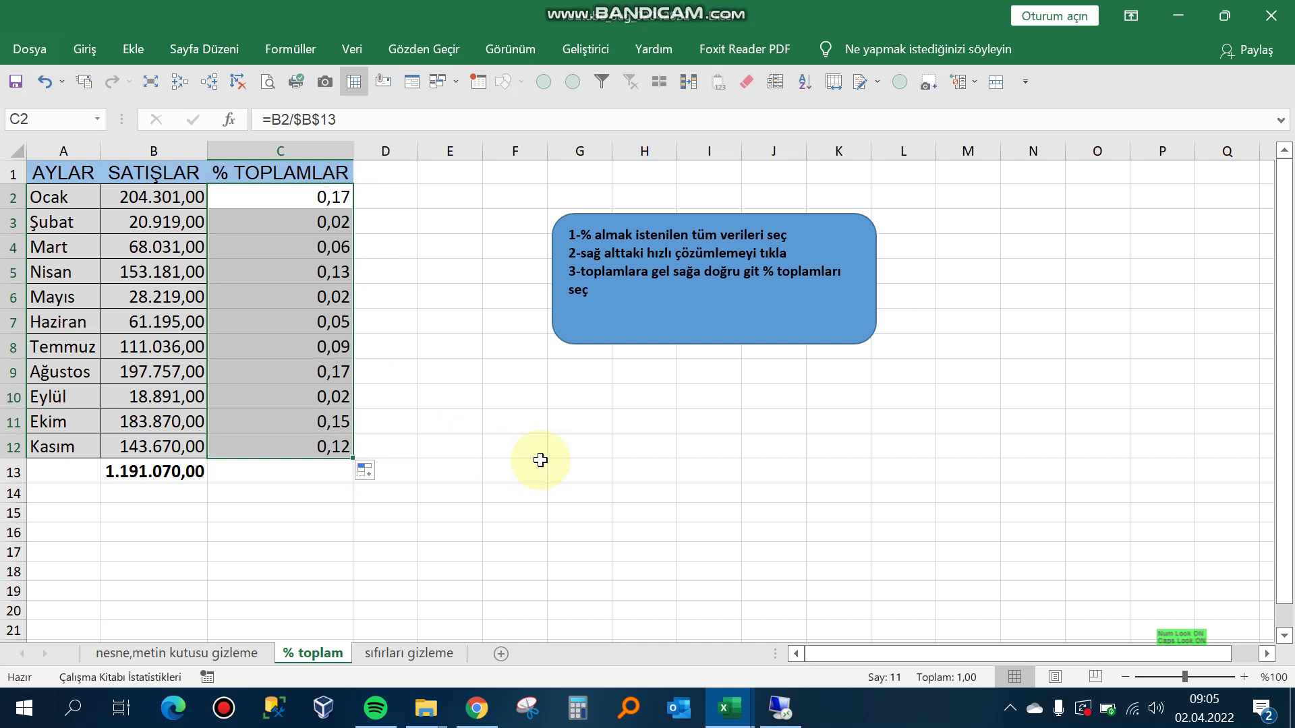
{"action": "double_click", "coordinate": [328, 468]}
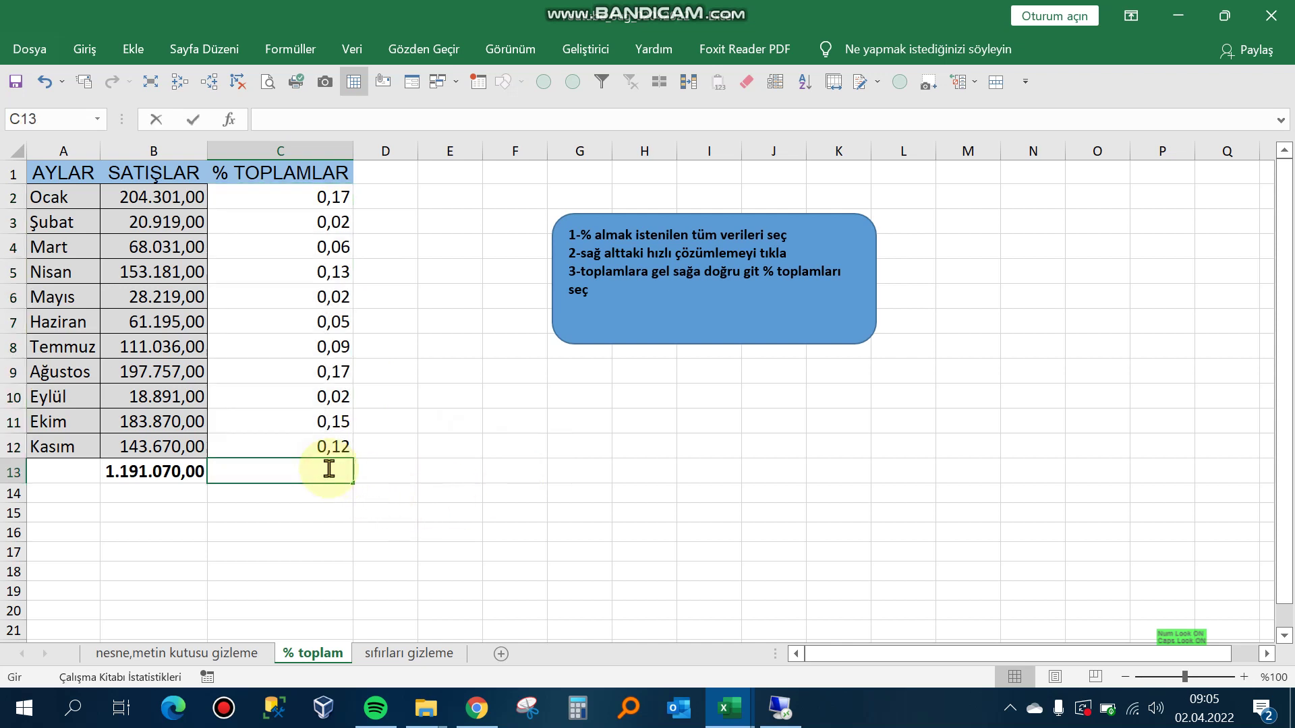
{"action": "key", "text": "alt+equal"}
{"action": "key", "text": "Return"}
{"action": "left_click", "coordinate": [331, 468]}
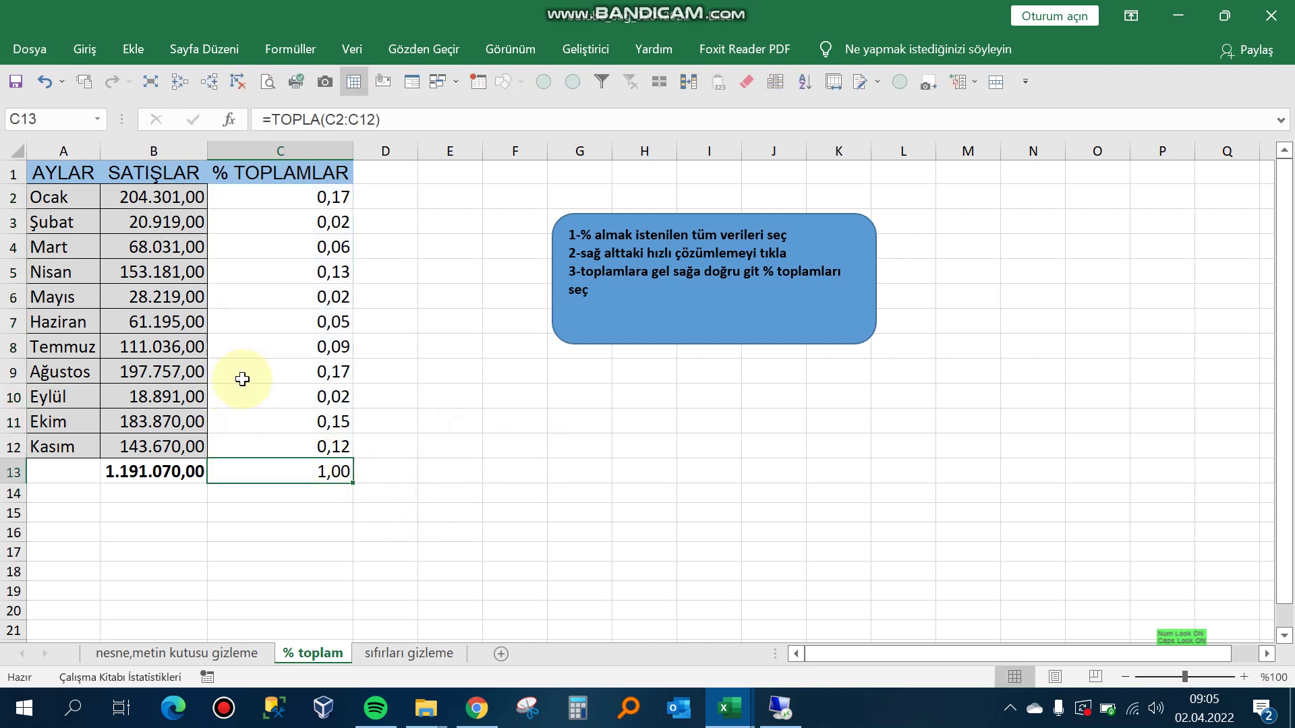
{"action": "left_click_drag", "start_coordinate": [328, 196], "coordinate": [334, 447]}
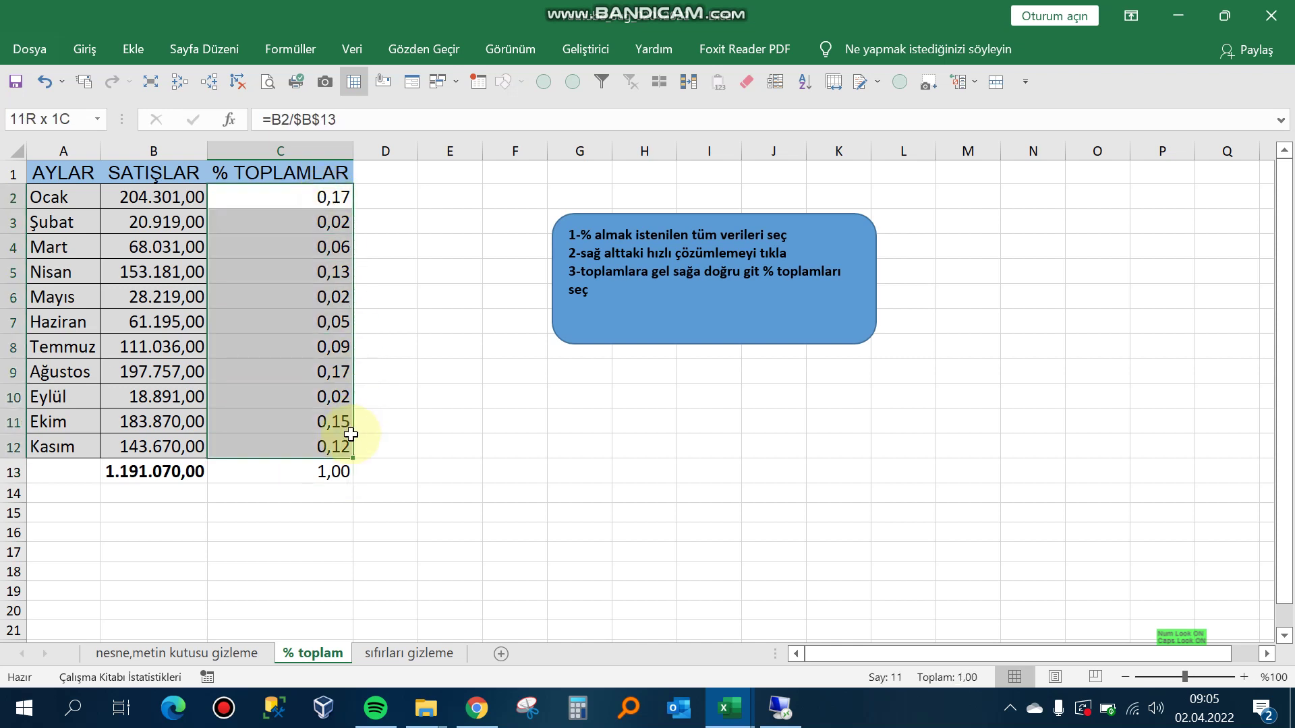
Step: Format the shares as Yüzde percentages, then clear C2:C14
{"action": "left_click", "coordinate": [87, 48]}
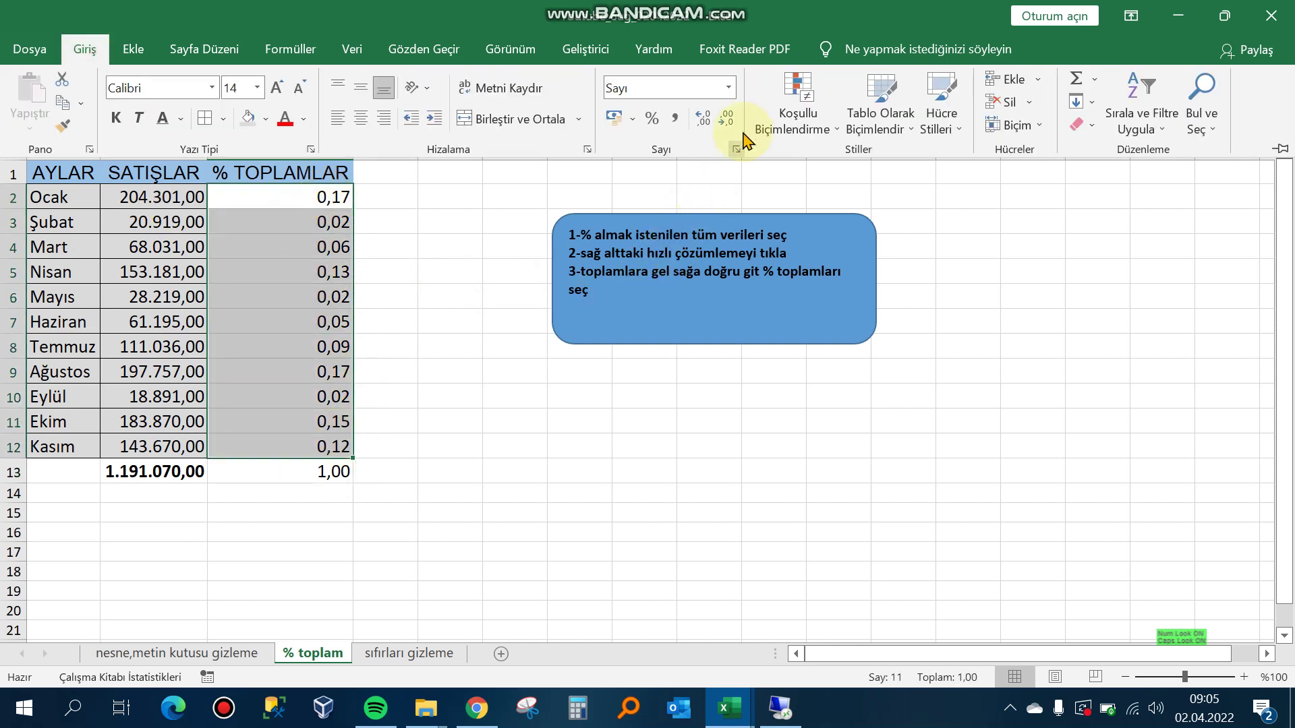
{"action": "left_click", "coordinate": [730, 88]}
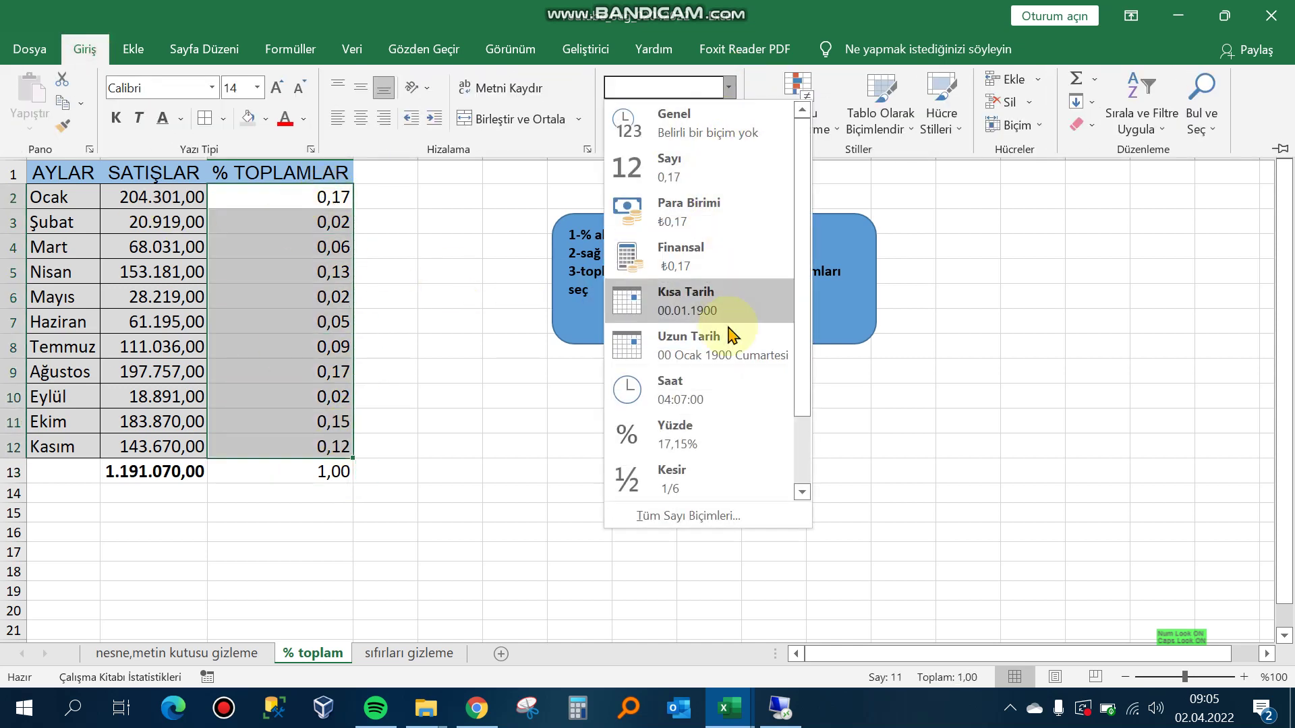
{"action": "left_click", "coordinate": [732, 450]}
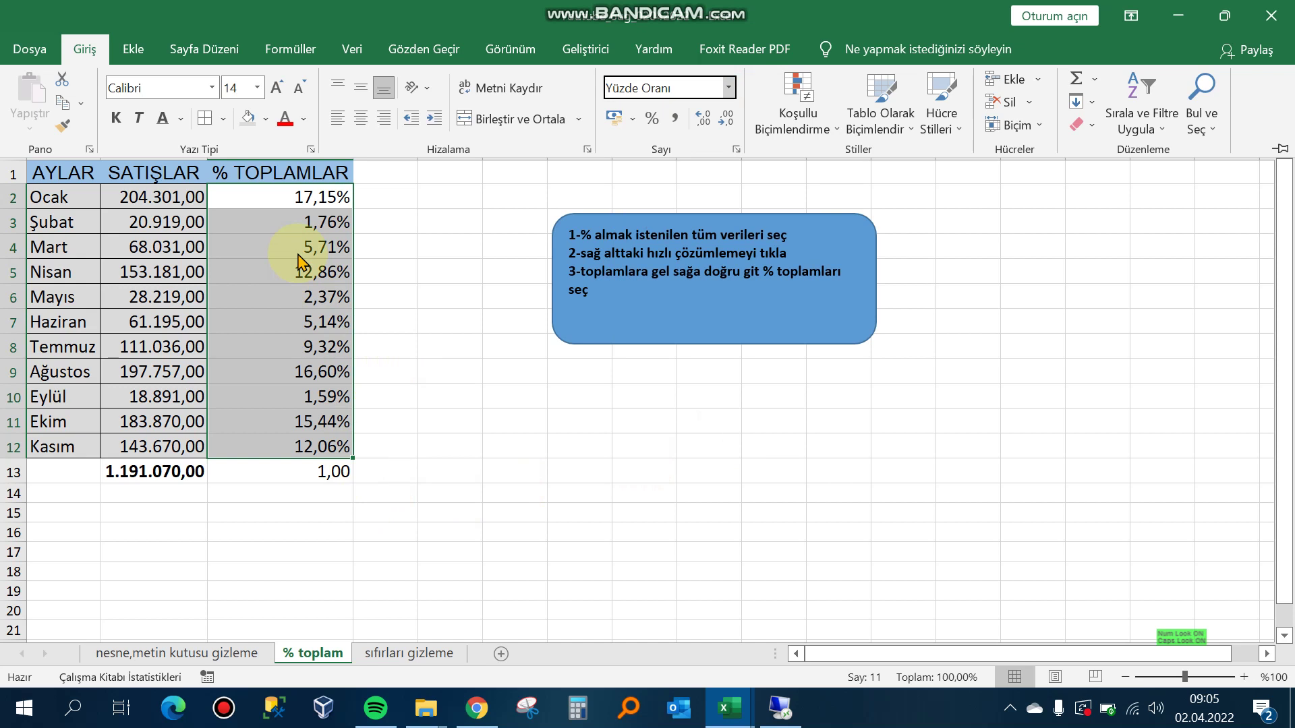
{"action": "left_click_drag", "start_coordinate": [303, 196], "coordinate": [307, 498]}
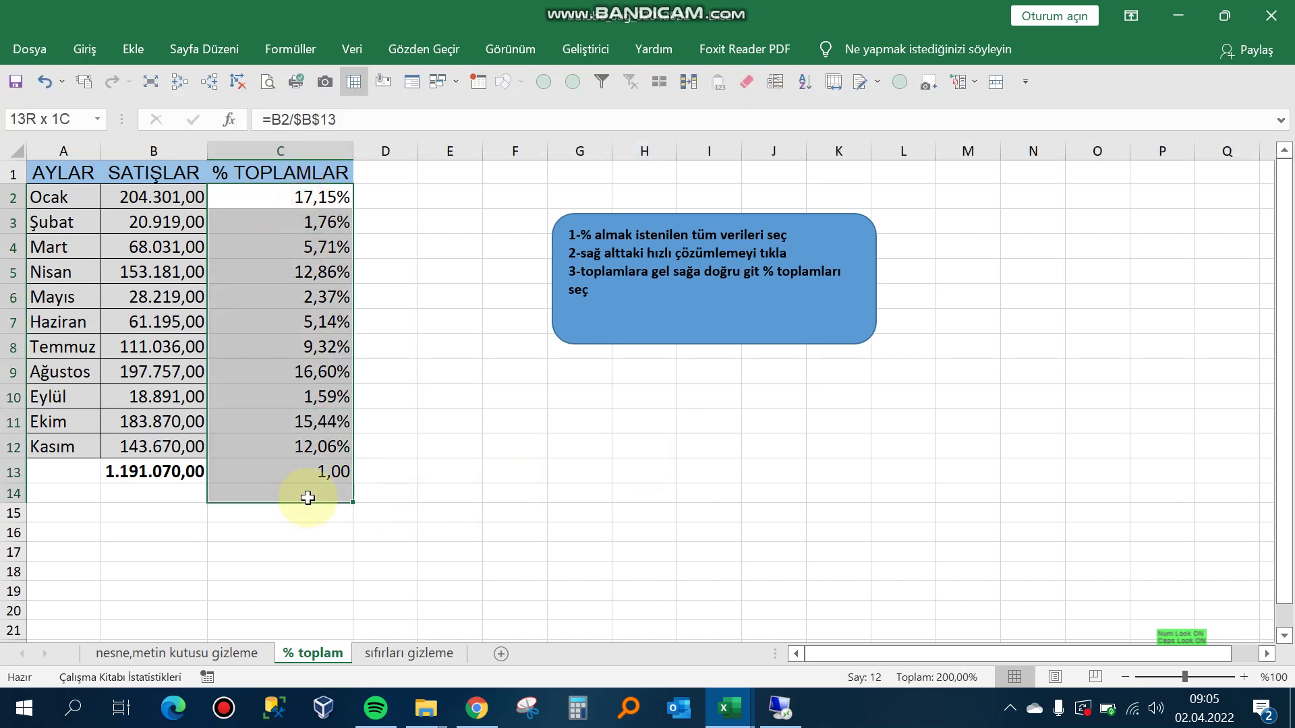
{"action": "key", "text": "Delete"}
Step: Add % Toplam shares for the B2:B12 sales into column C via Quick Analysis
{"action": "left_click", "coordinate": [290, 346]}
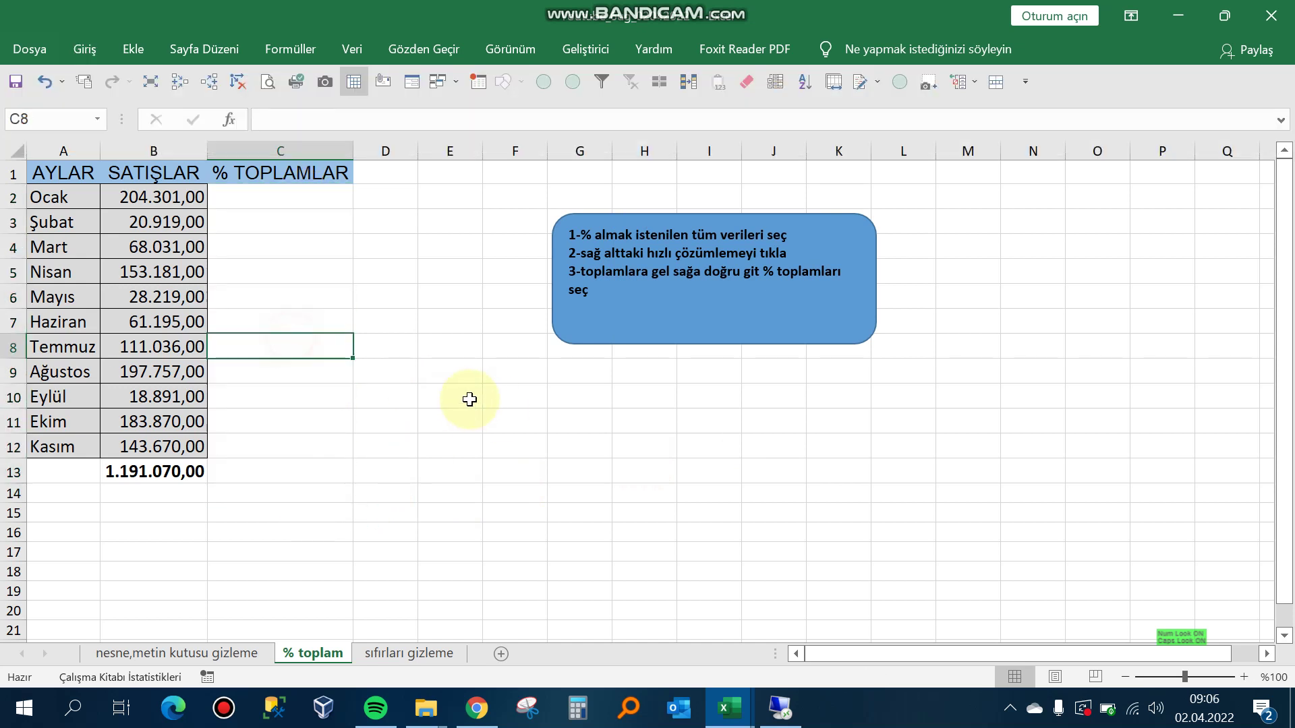
{"action": "left_click_drag", "start_coordinate": [179, 196], "coordinate": [204, 454]}
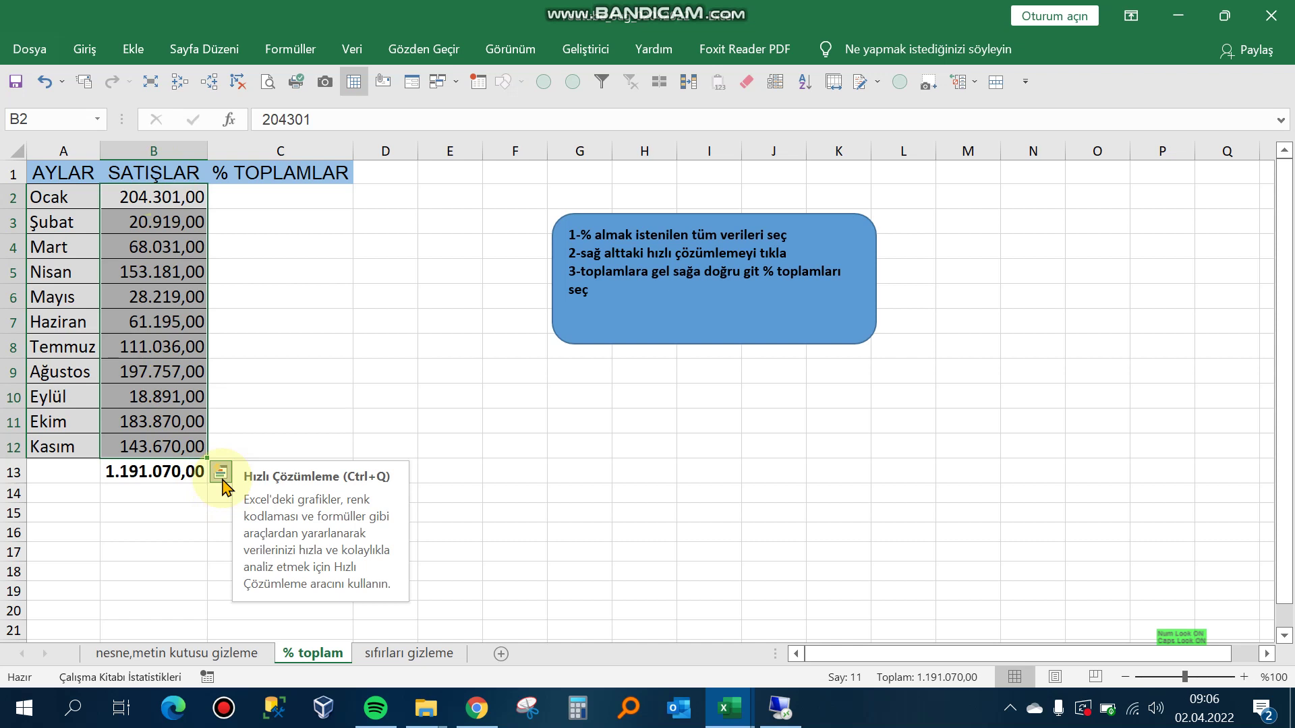
{"action": "left_click", "coordinate": [221, 475]}
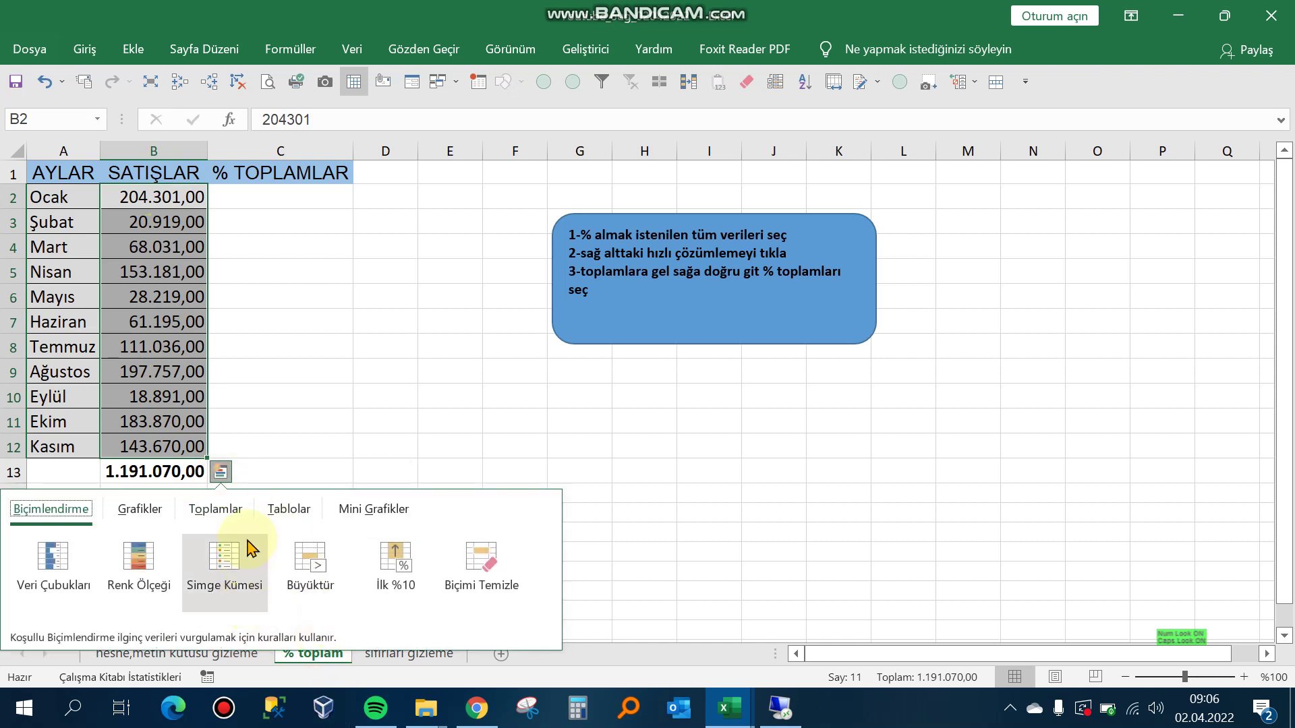
{"action": "left_click", "coordinate": [219, 516]}
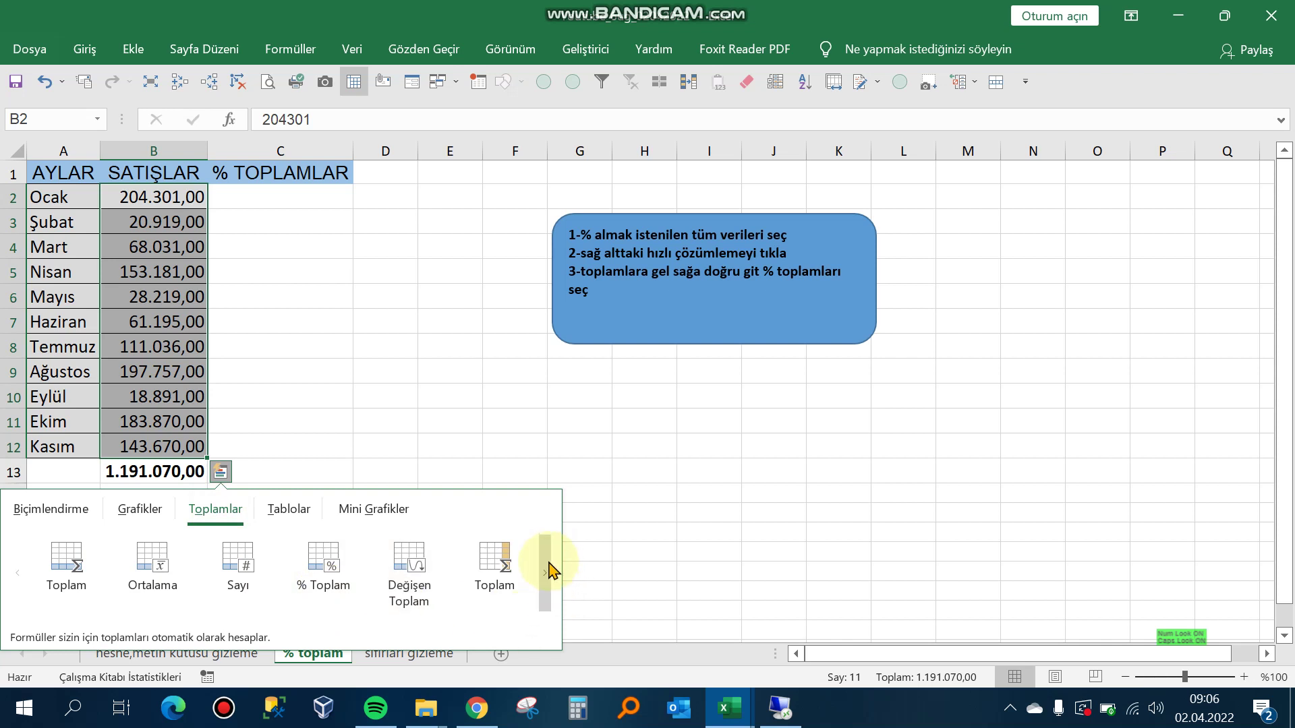
{"action": "left_click", "coordinate": [545, 573]}
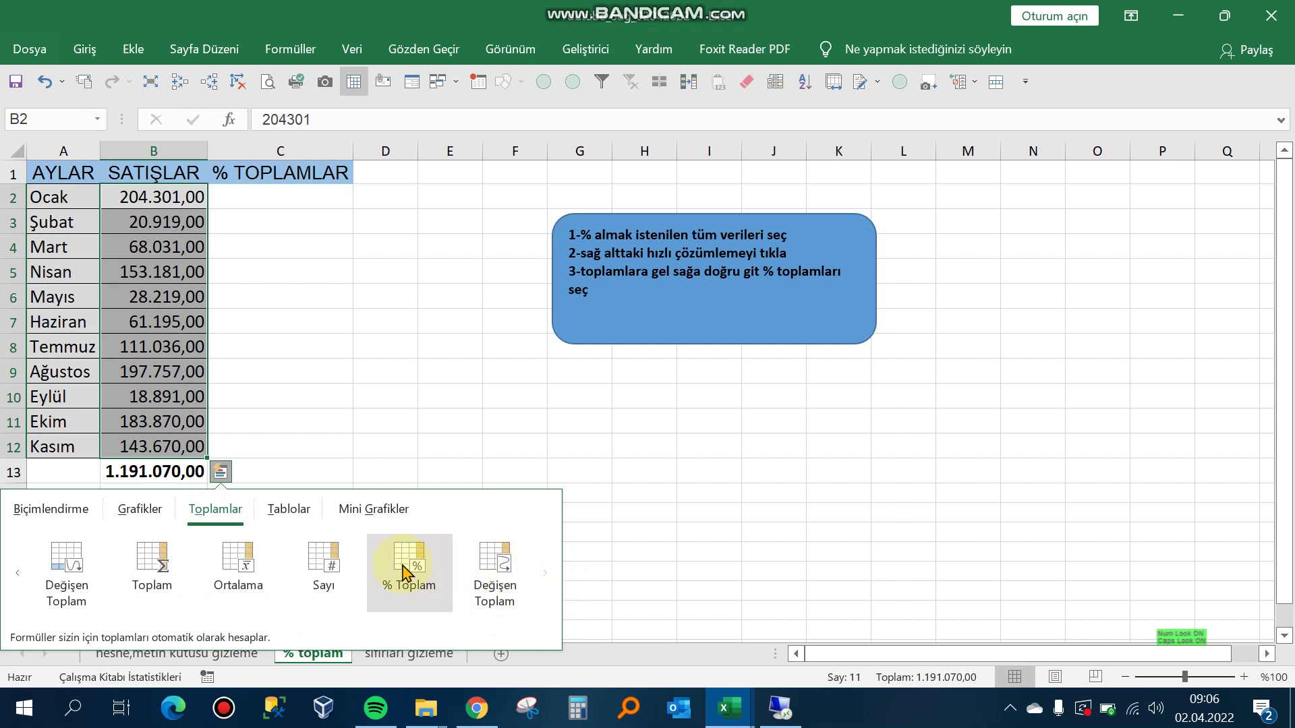
{"action": "left_click", "coordinate": [404, 570]}
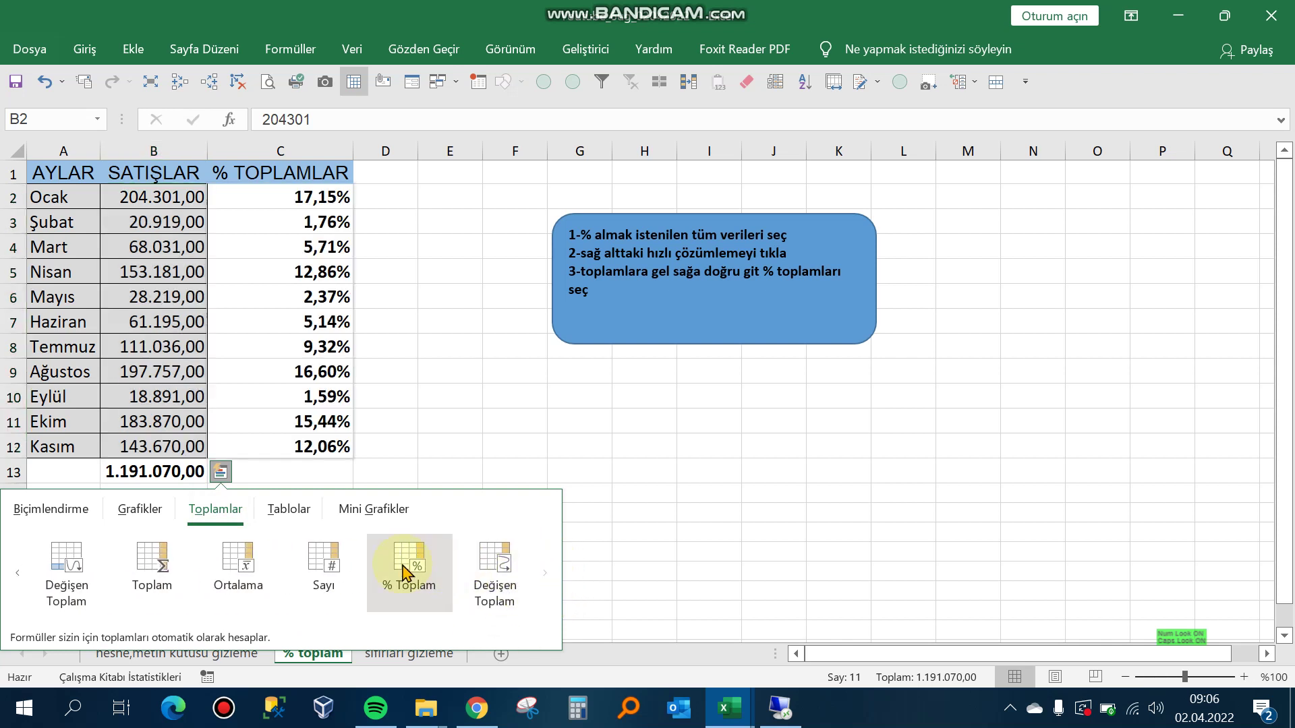
{"action": "left_click", "coordinate": [405, 570]}
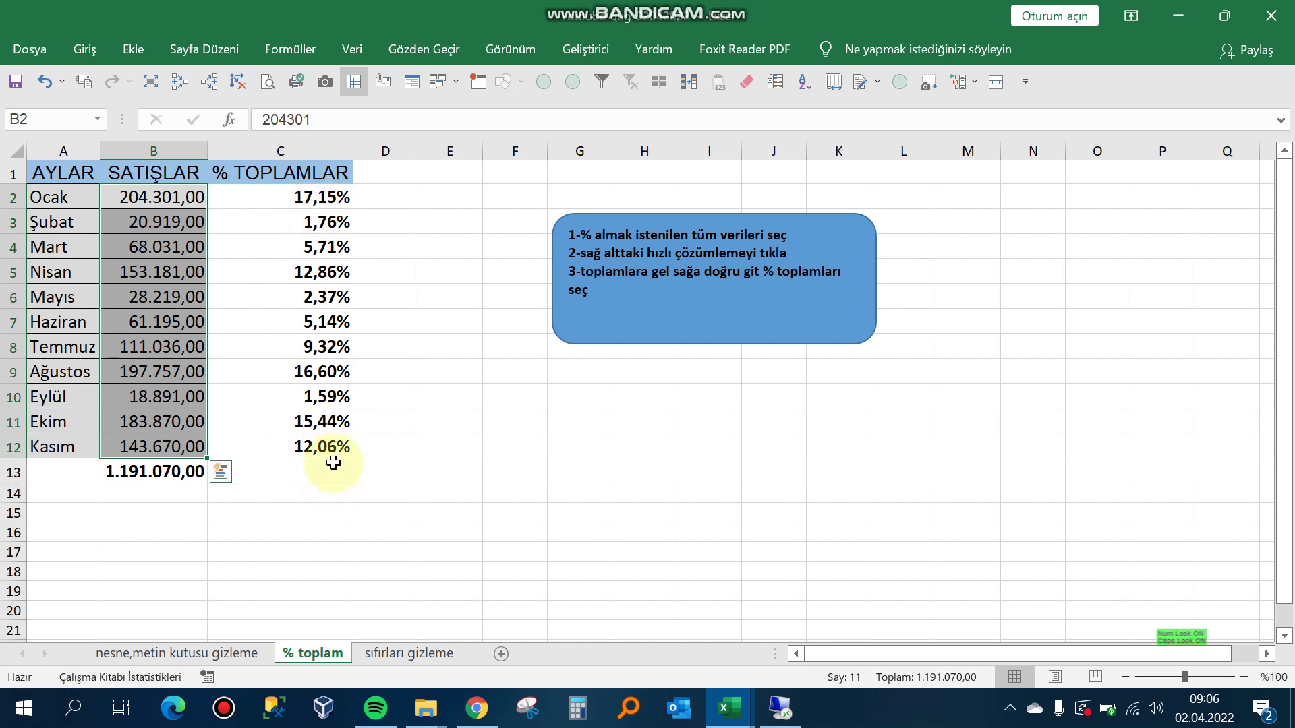
Step: Add a sum of the percentages in C13, then delete it
{"action": "left_click", "coordinate": [333, 466]}
{"action": "key", "text": "alt+equal"}
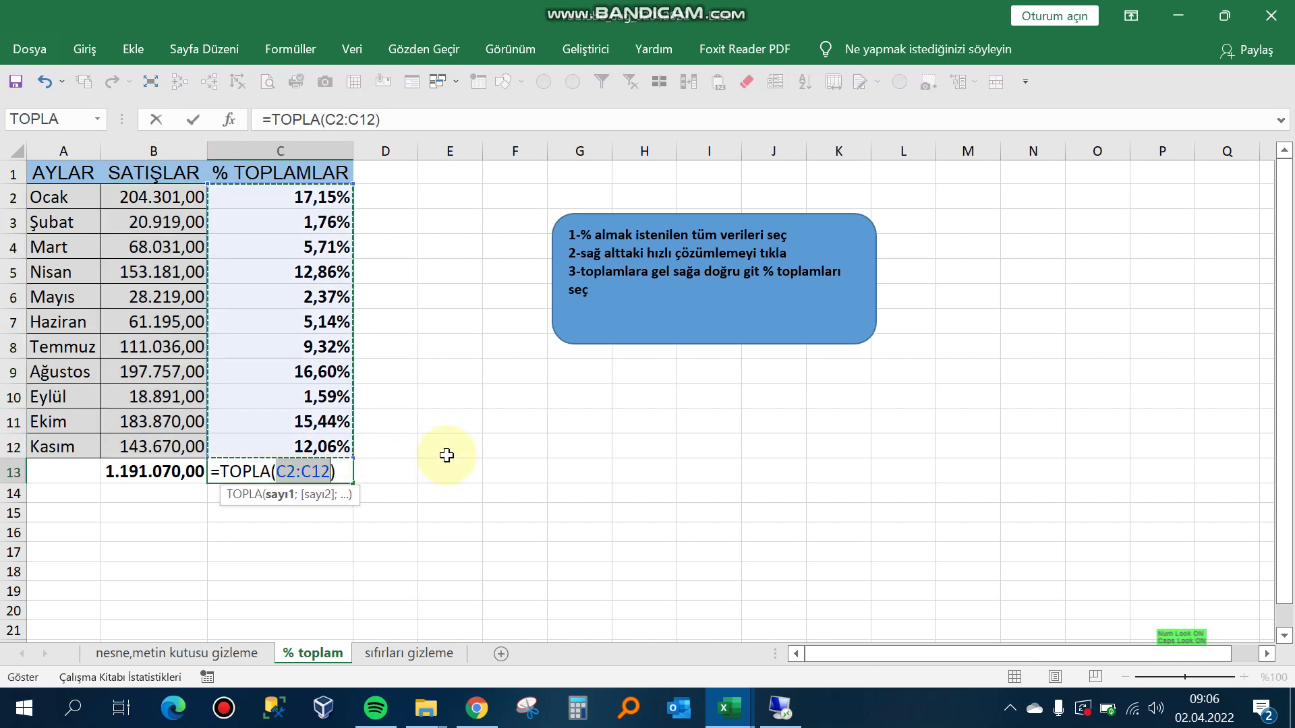
{"action": "key", "text": "Return"}
{"action": "key", "text": "Up"}
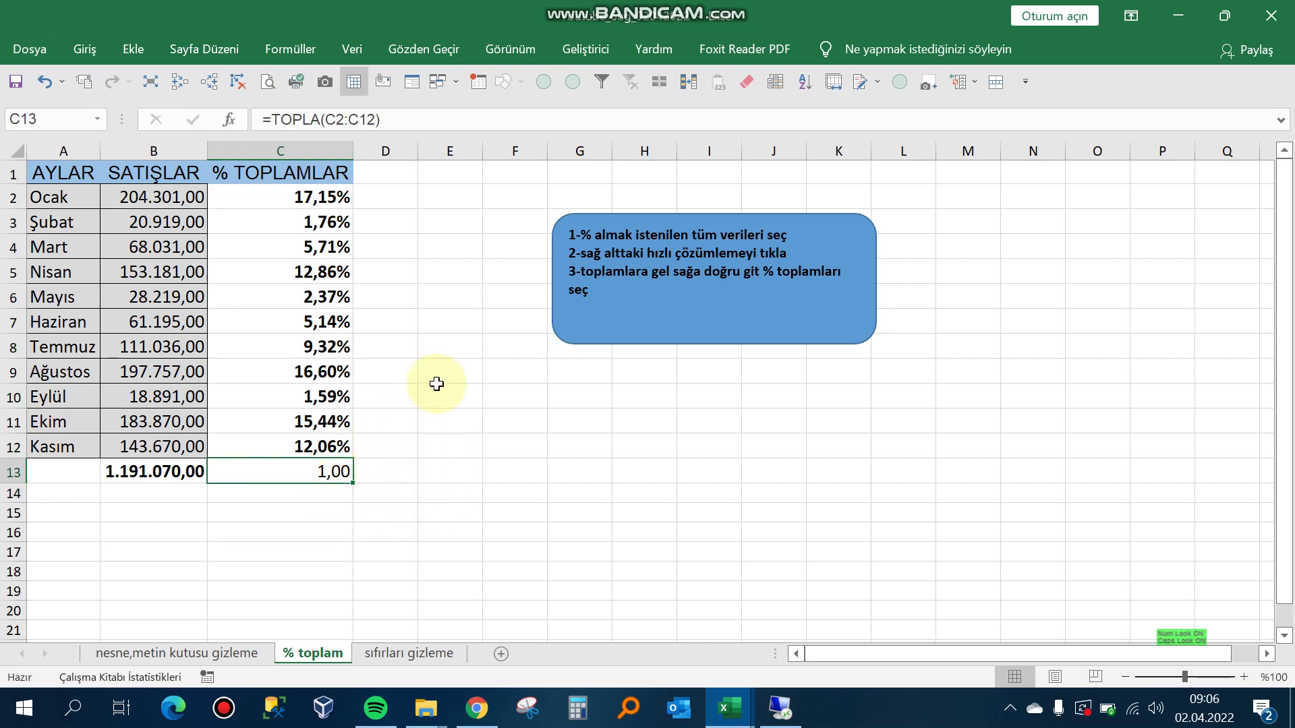
{"action": "key", "text": "Delete"}
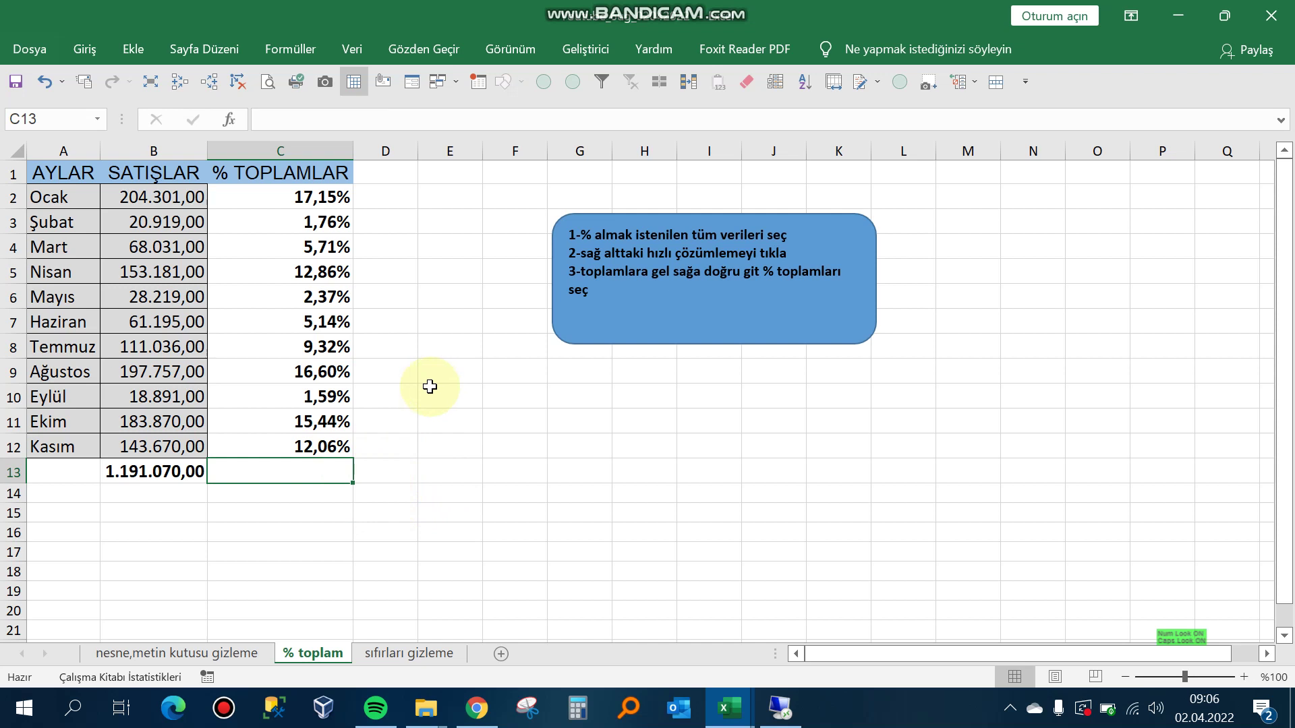
Step: Save the workbook and move to the sıfırları gizleme sheet
{"action": "left_click", "coordinate": [429, 387]}
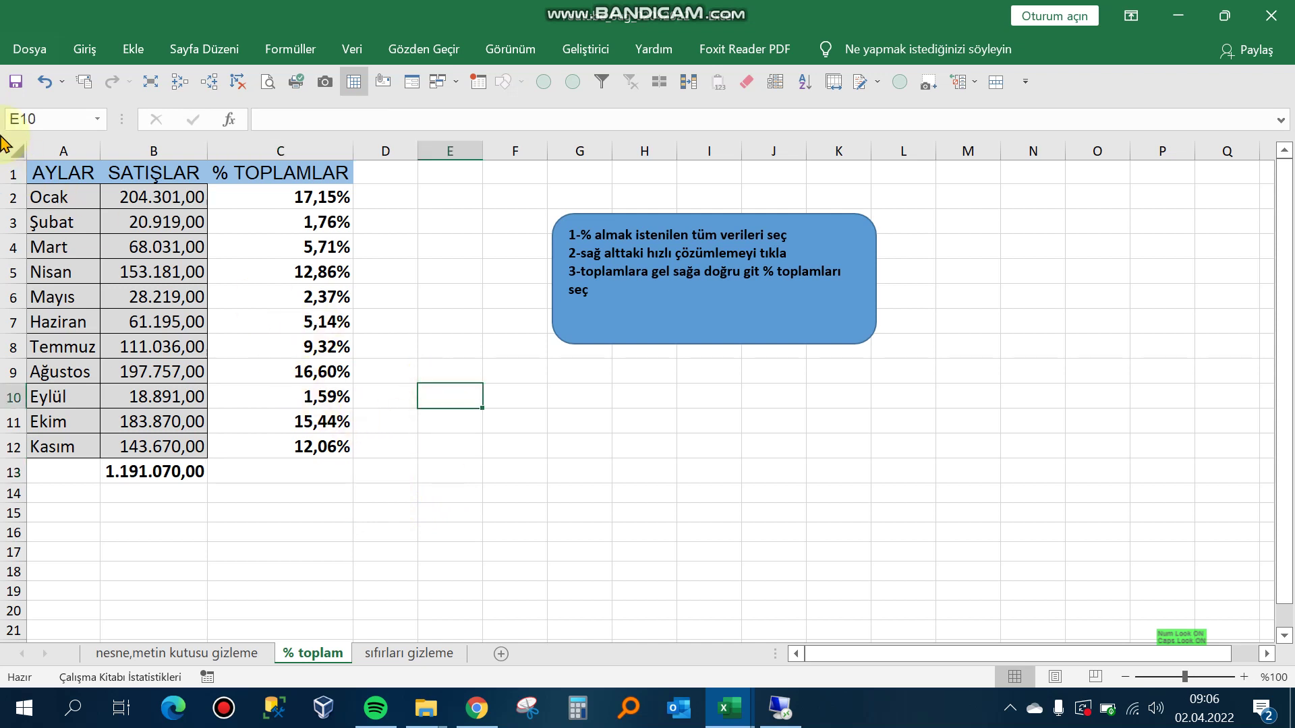
{"action": "left_click", "coordinate": [16, 83]}
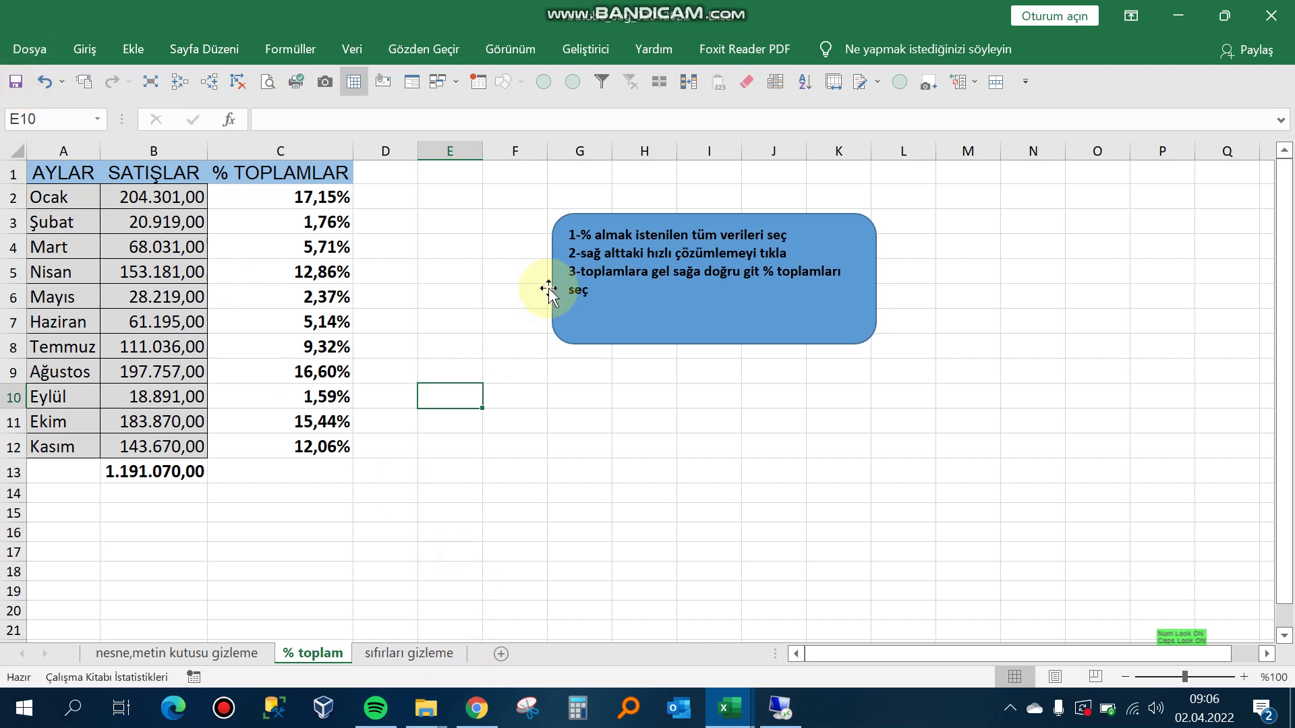
{"action": "left_click", "coordinate": [498, 293]}
Step: Open the sıfırları gizleme sheet and inspect E7, whose 0 value displays blank
{"action": "left_click", "coordinate": [423, 665]}
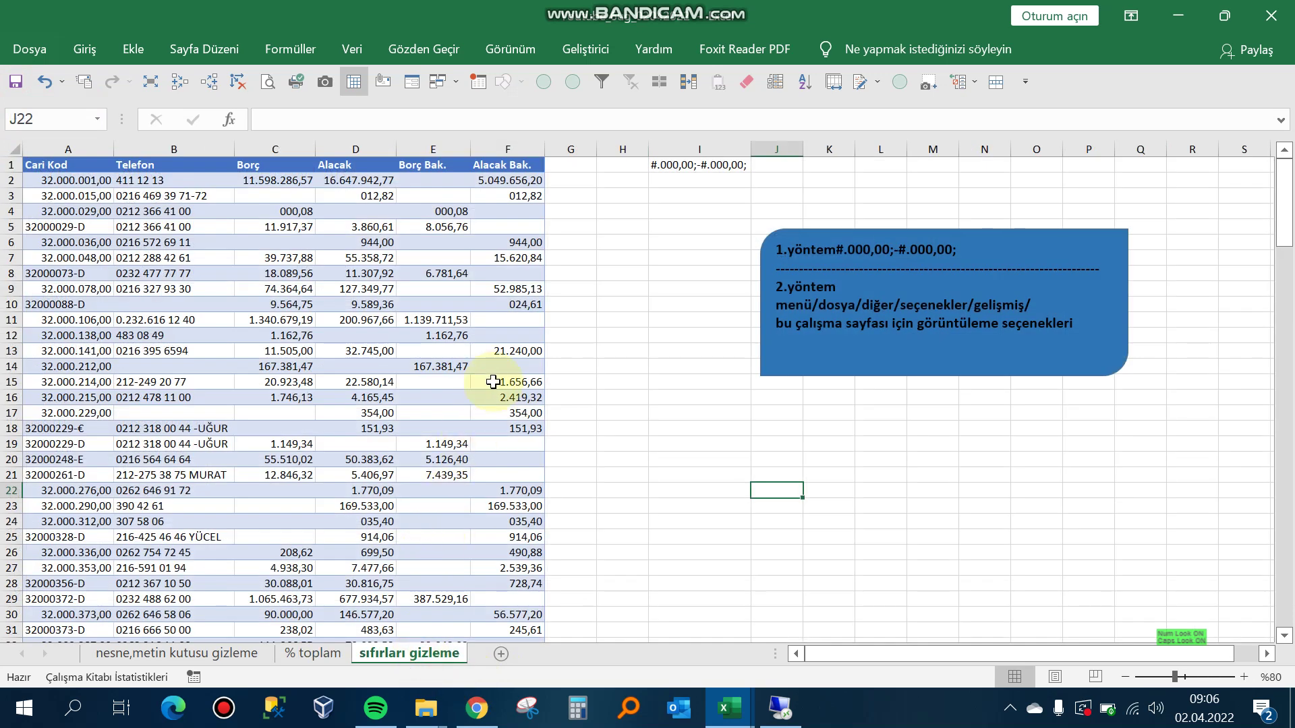
{"action": "left_click", "coordinate": [620, 335]}
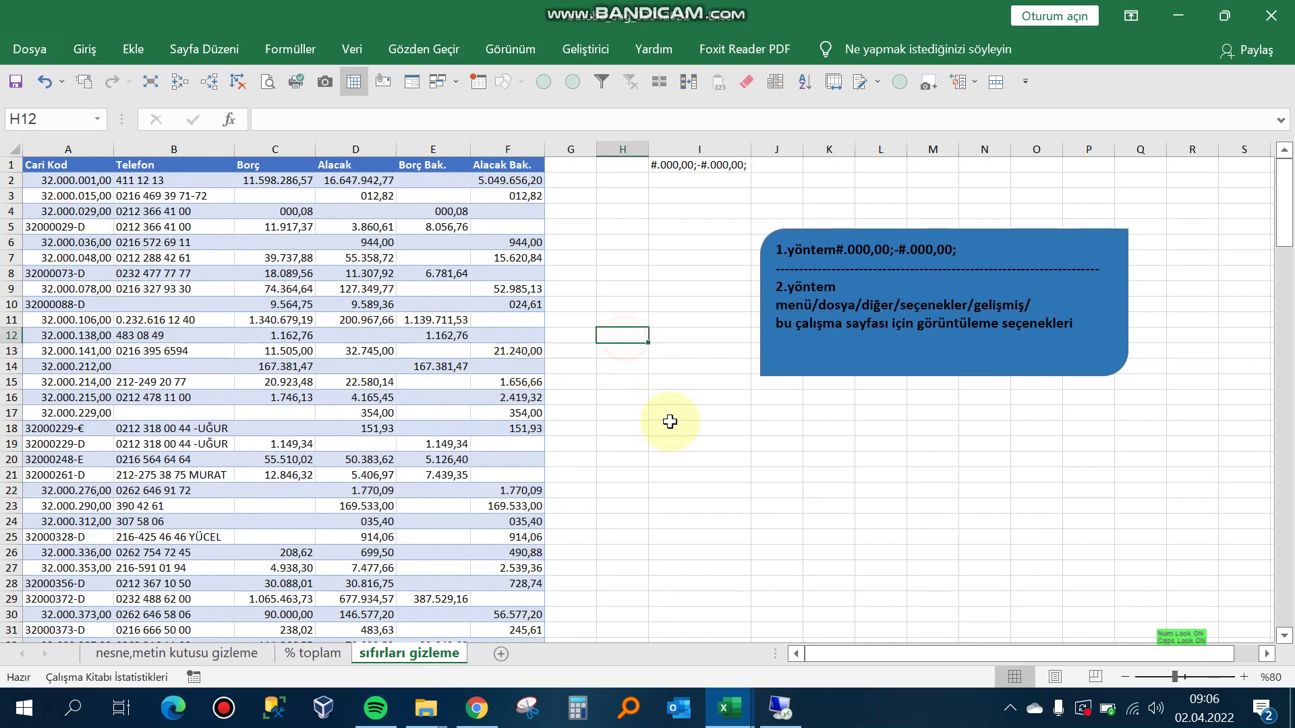
{"action": "left_click", "coordinate": [173, 258]}
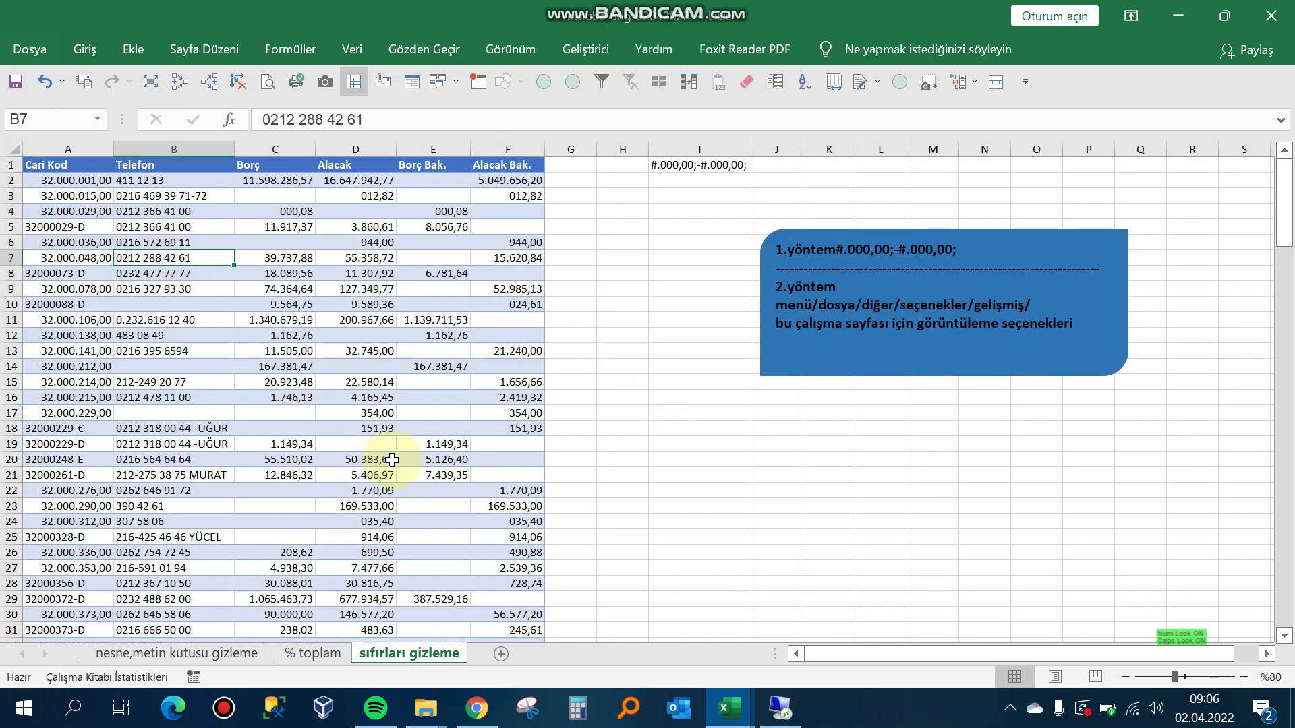
{"action": "key", "text": "Right"}
{"action": "key", "text": "Right"}
{"action": "key", "text": "Right"}
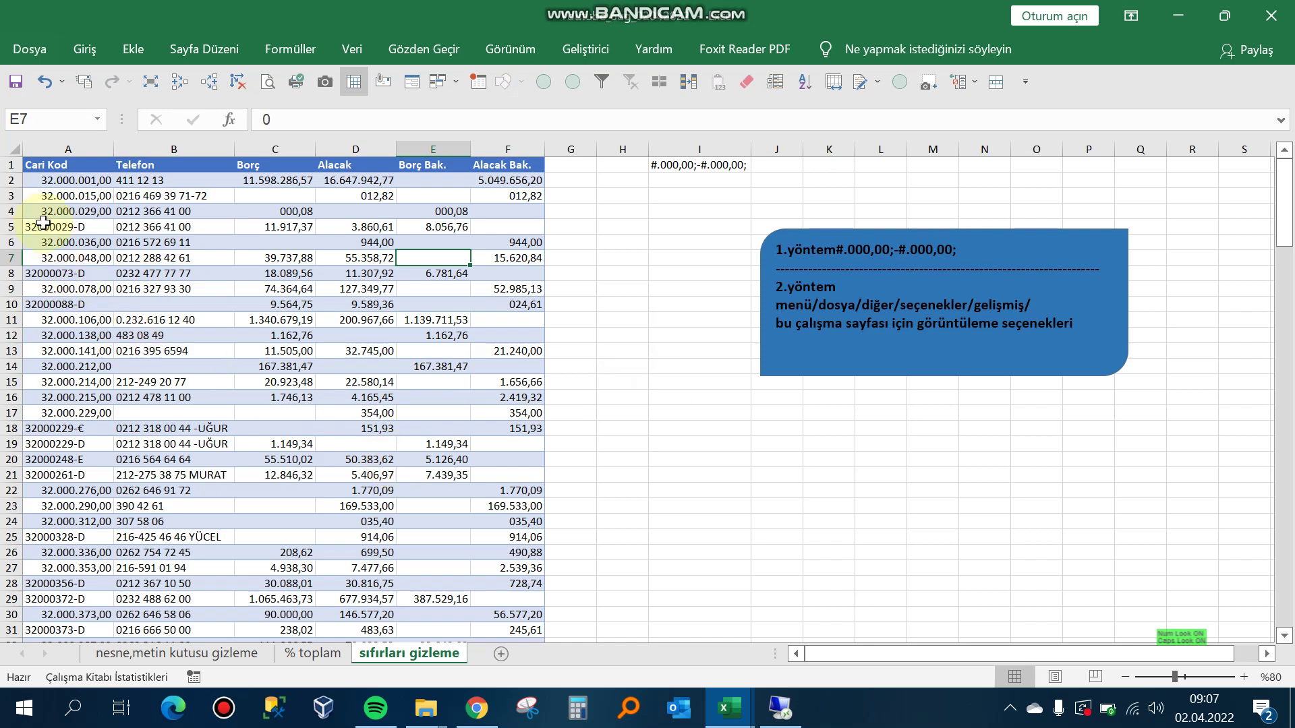
{"action": "left_click", "coordinate": [53, 81]}
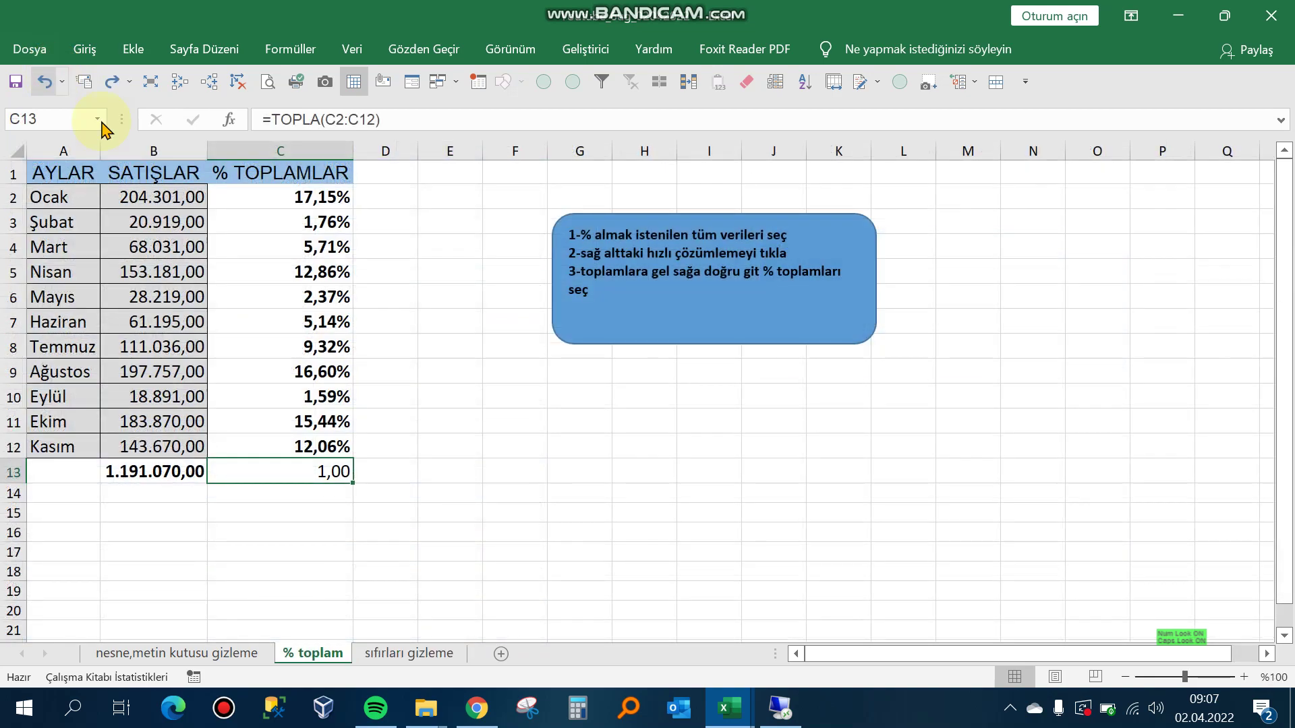
{"action": "left_click", "coordinate": [401, 654]}
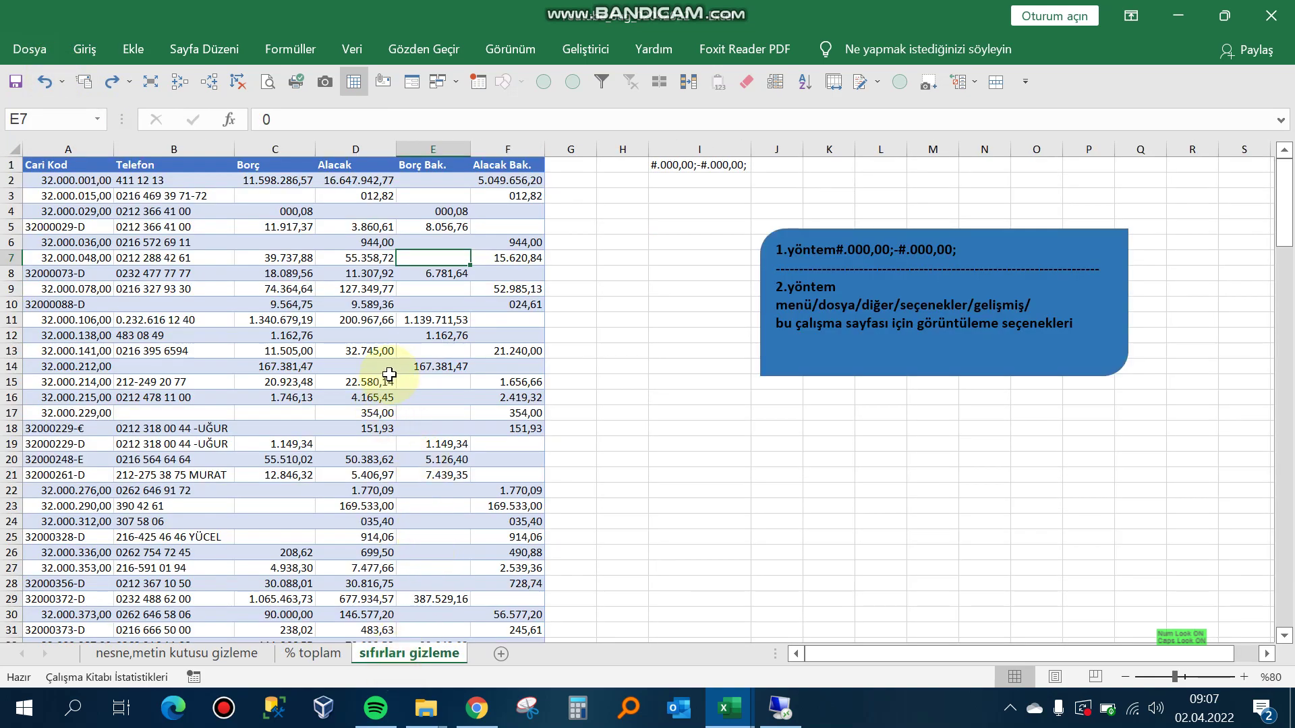
Step: Apply the General number format to cell E9 via Format Cells
{"action": "left_click", "coordinate": [465, 296]}
{"action": "right_click", "coordinate": [466, 296]}
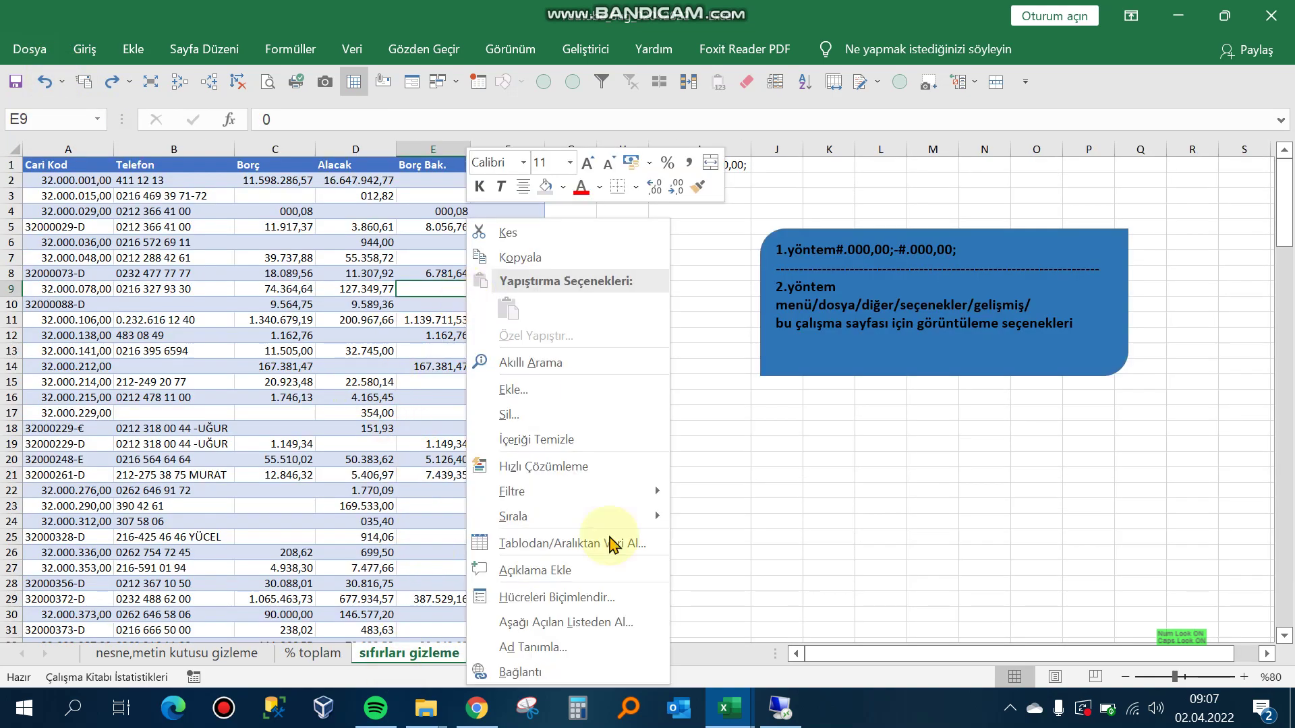
{"action": "left_click", "coordinate": [610, 594]}
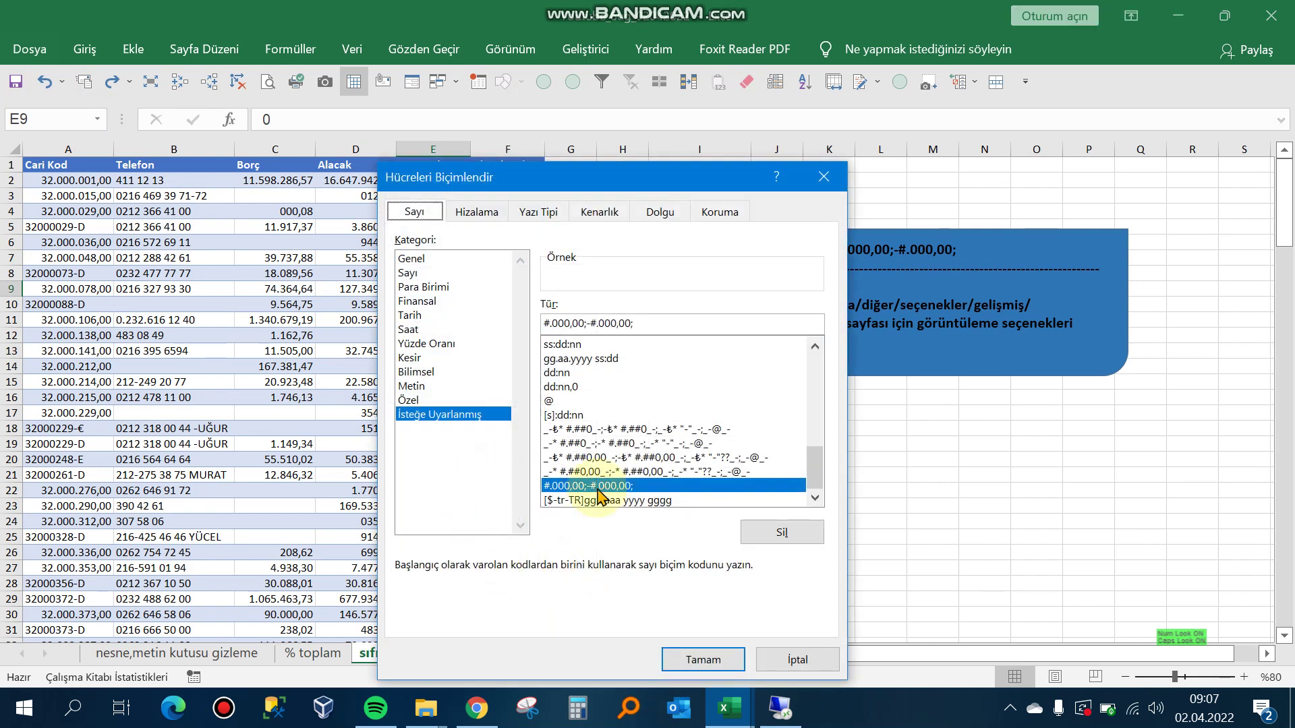
{"action": "left_click", "coordinate": [427, 273]}
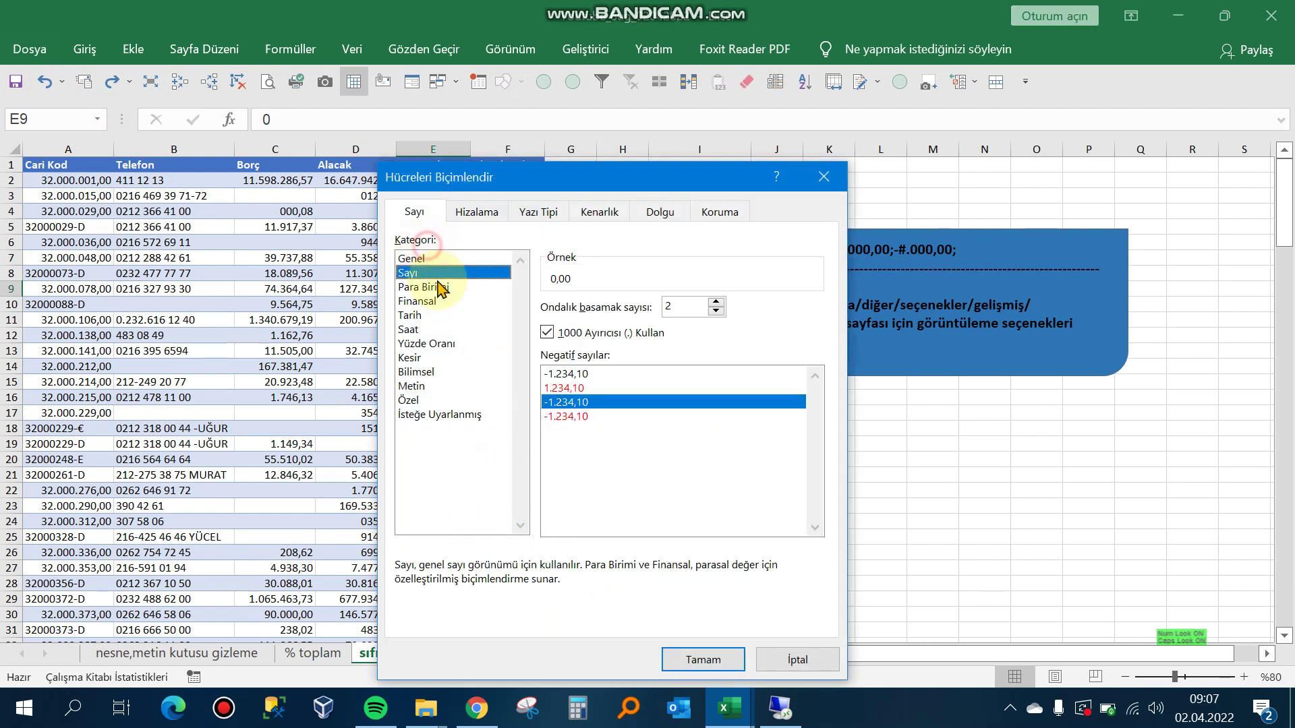
{"action": "left_click", "coordinate": [413, 259]}
{"action": "left_click", "coordinate": [698, 663]}
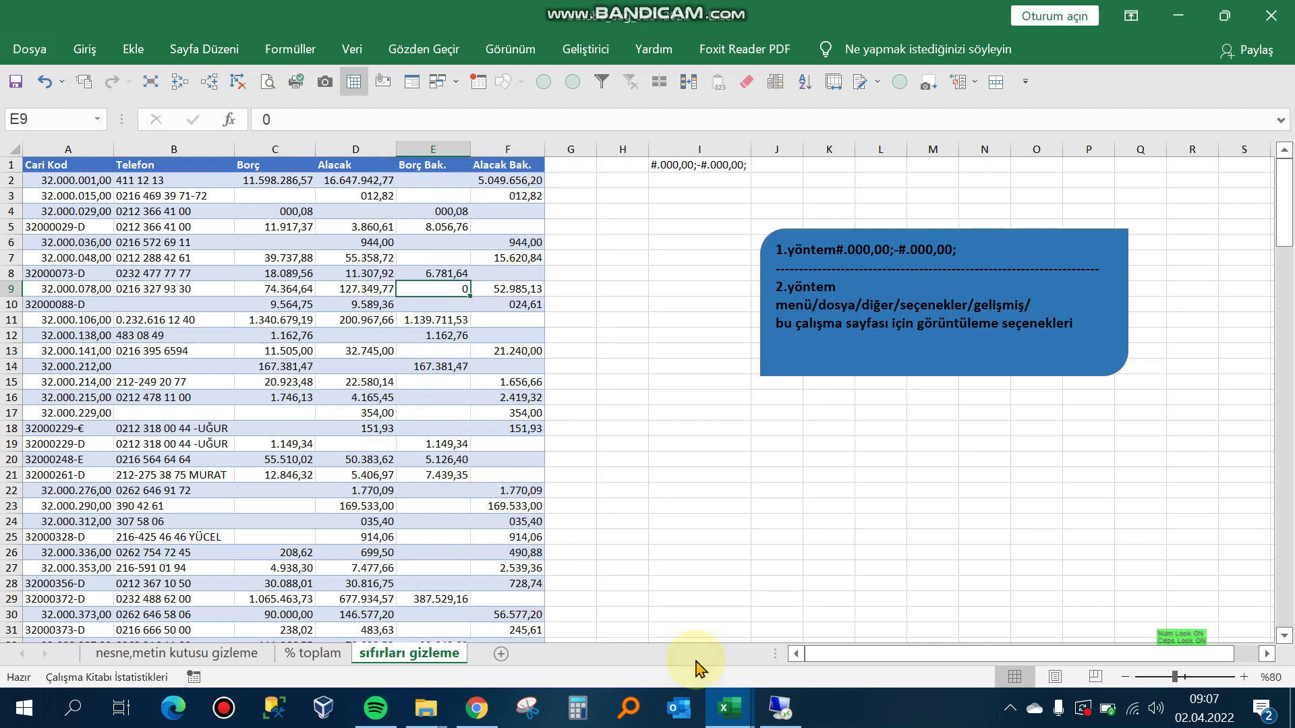
Step: Apply General to the whole A2:F163 table, then undo it
{"action": "left_click", "coordinate": [84, 180]}
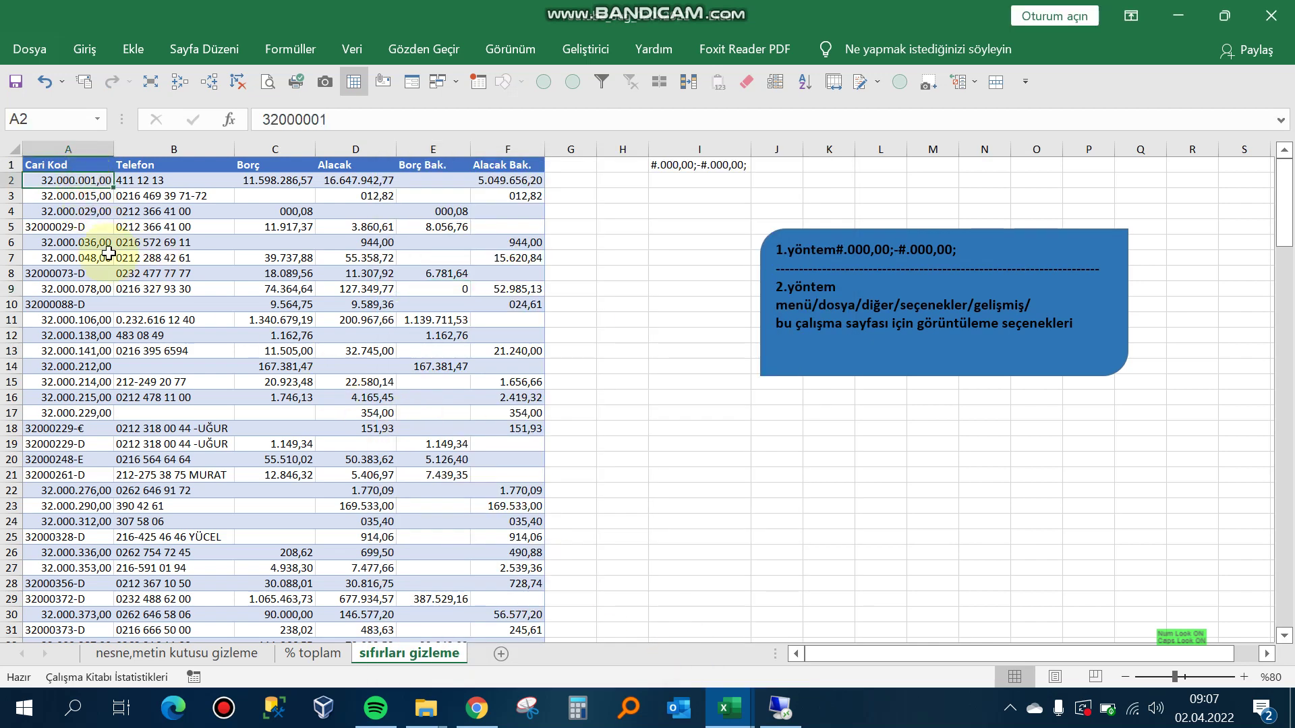
{"action": "key", "text": "ctrl+shift+Right"}
{"action": "key", "text": "ctrl+shift+Down"}
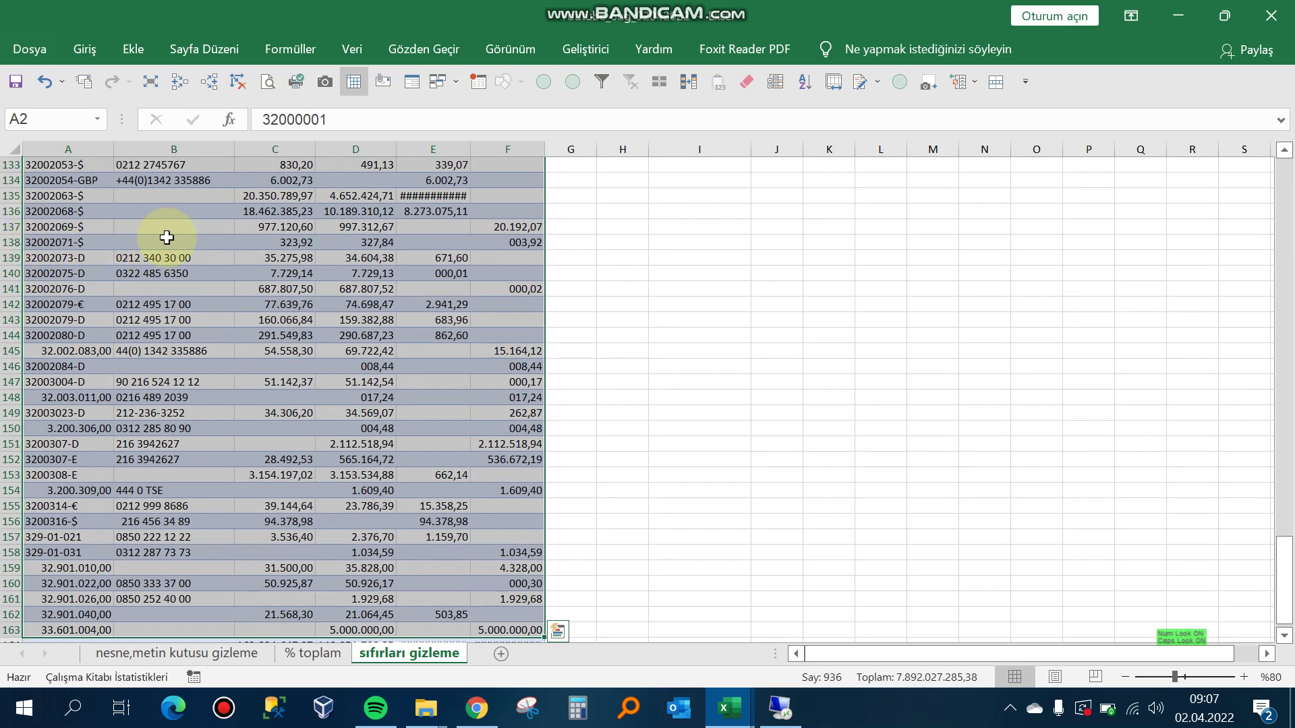
{"action": "right_click", "coordinate": [166, 237]}
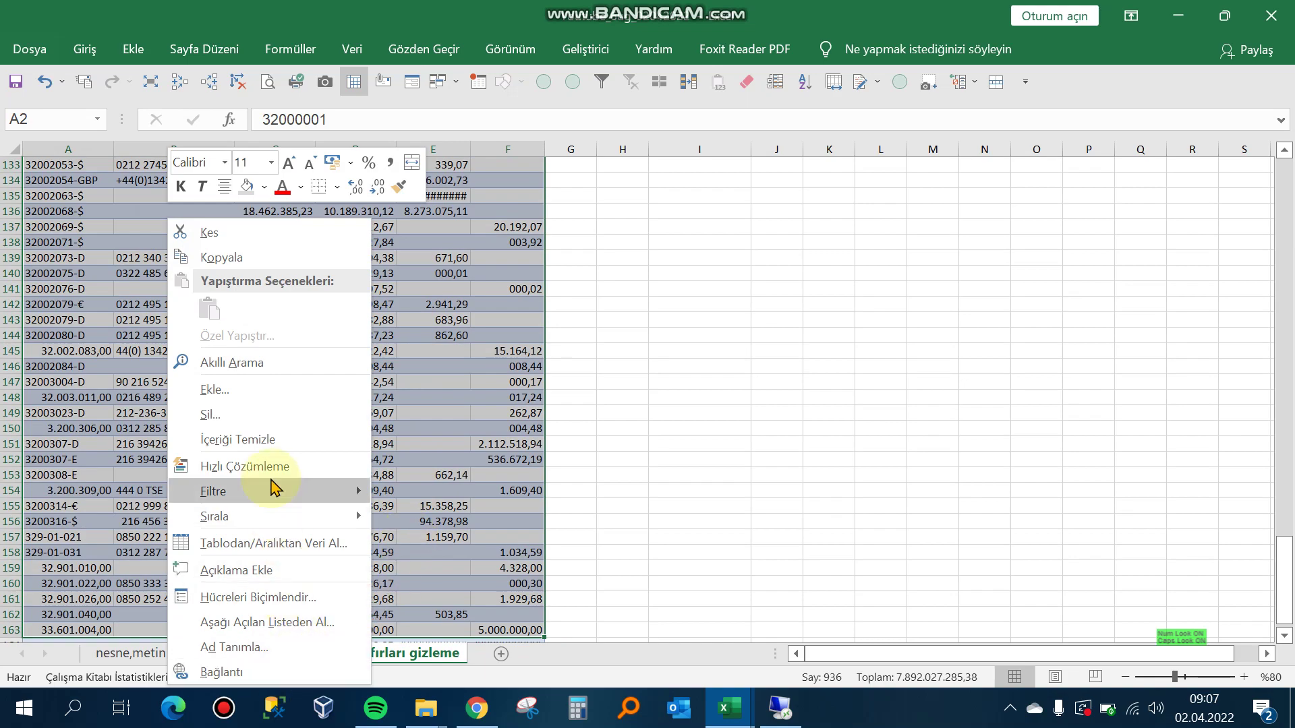
{"action": "left_click", "coordinate": [293, 596]}
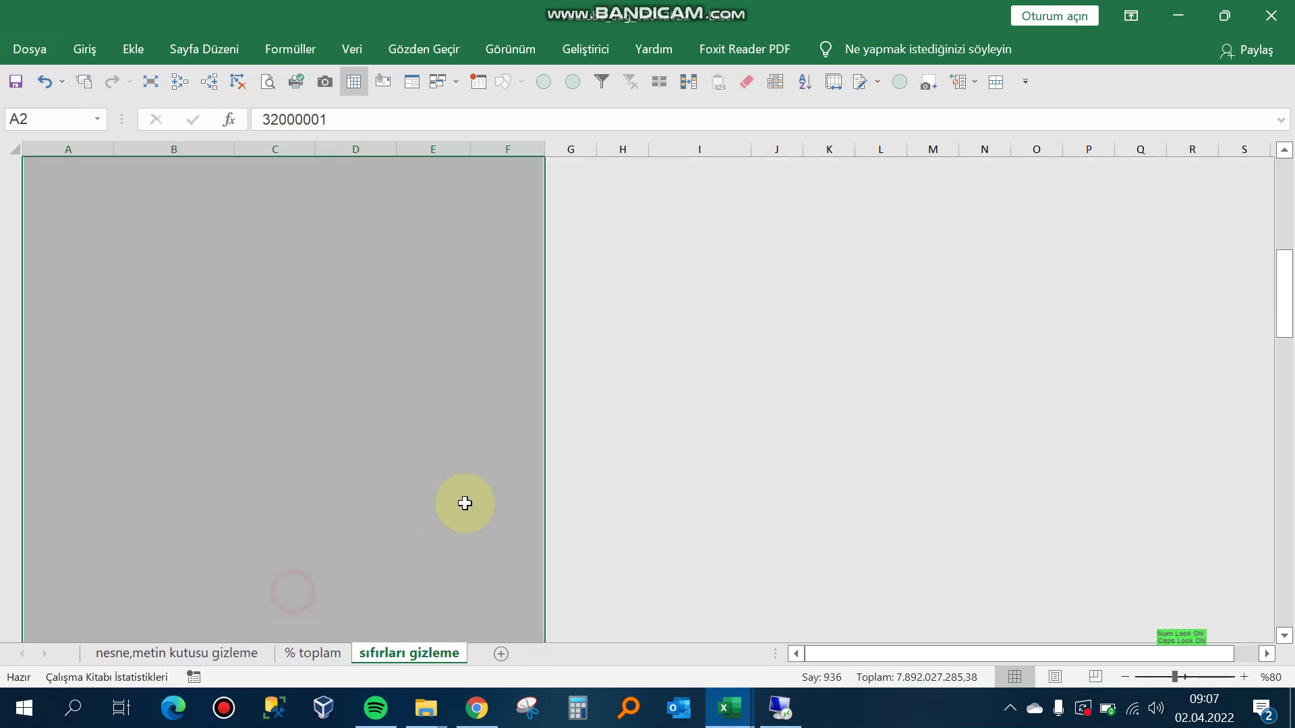
{"action": "left_click", "coordinate": [91, 259]}
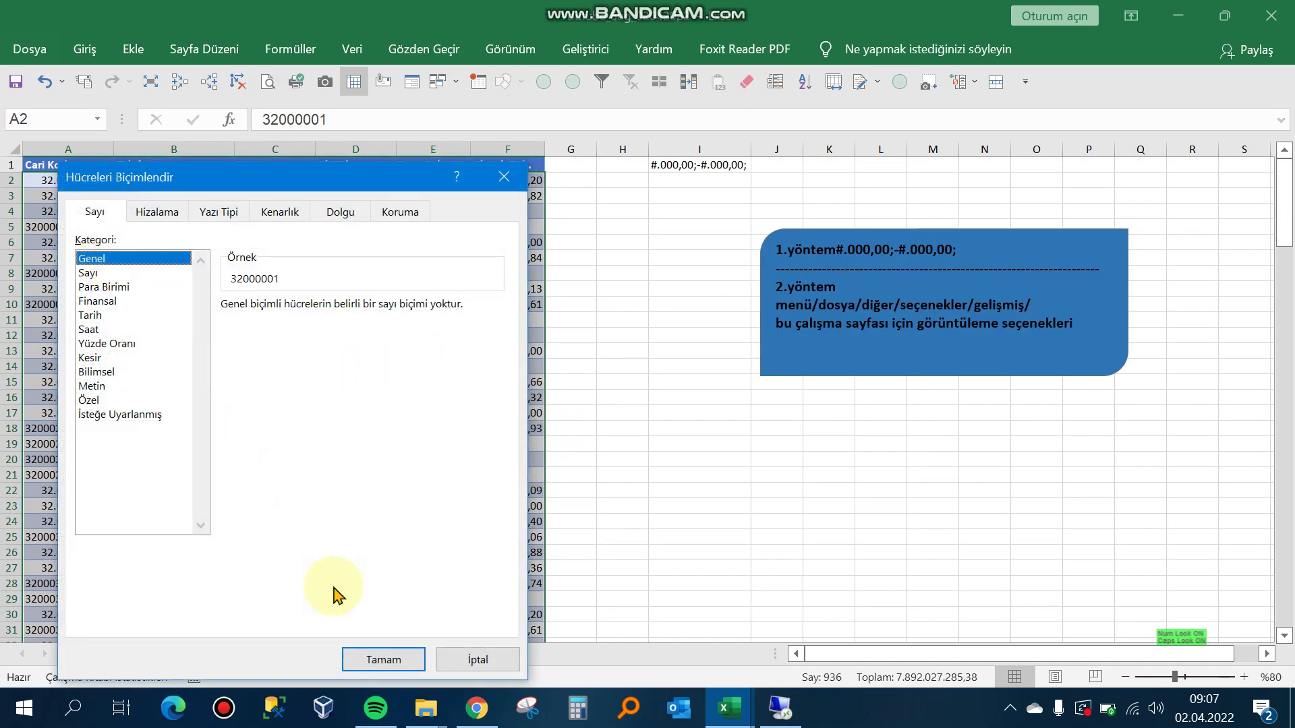
{"action": "left_click", "coordinate": [383, 659]}
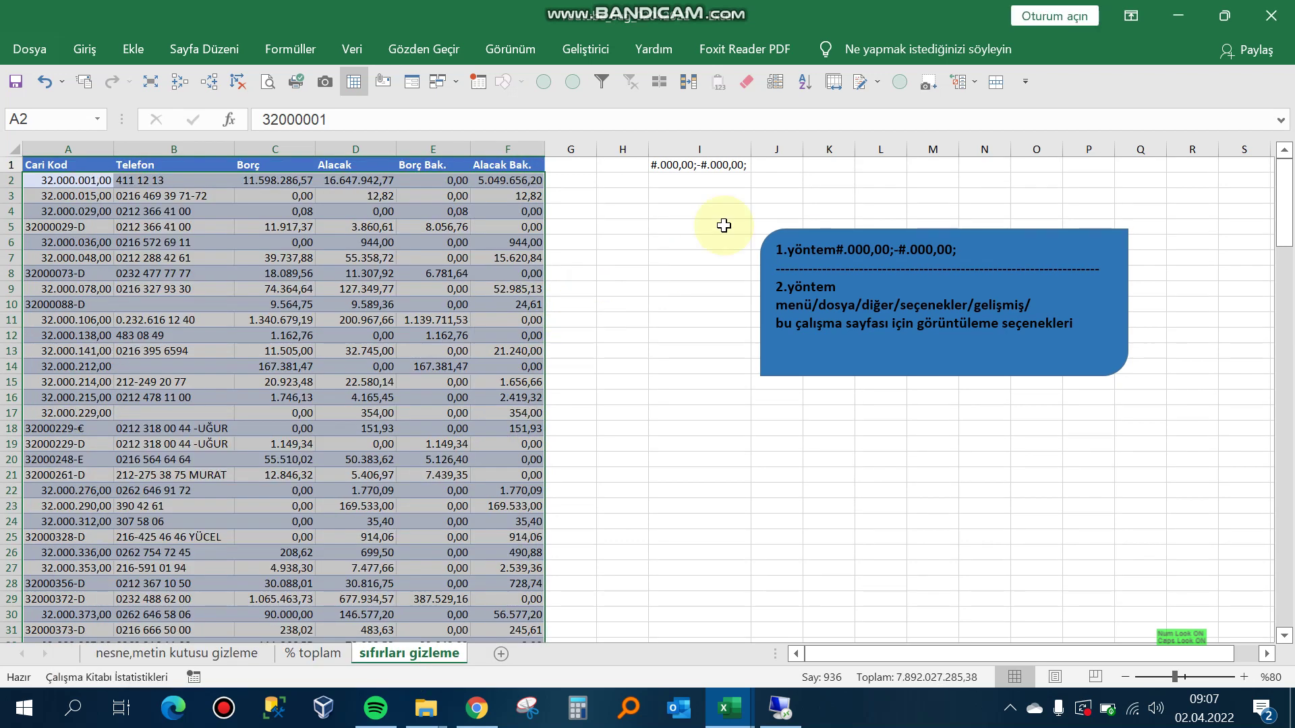
{"action": "key", "text": "ctrl+z"}
{"action": "left_click", "coordinate": [492, 227]}
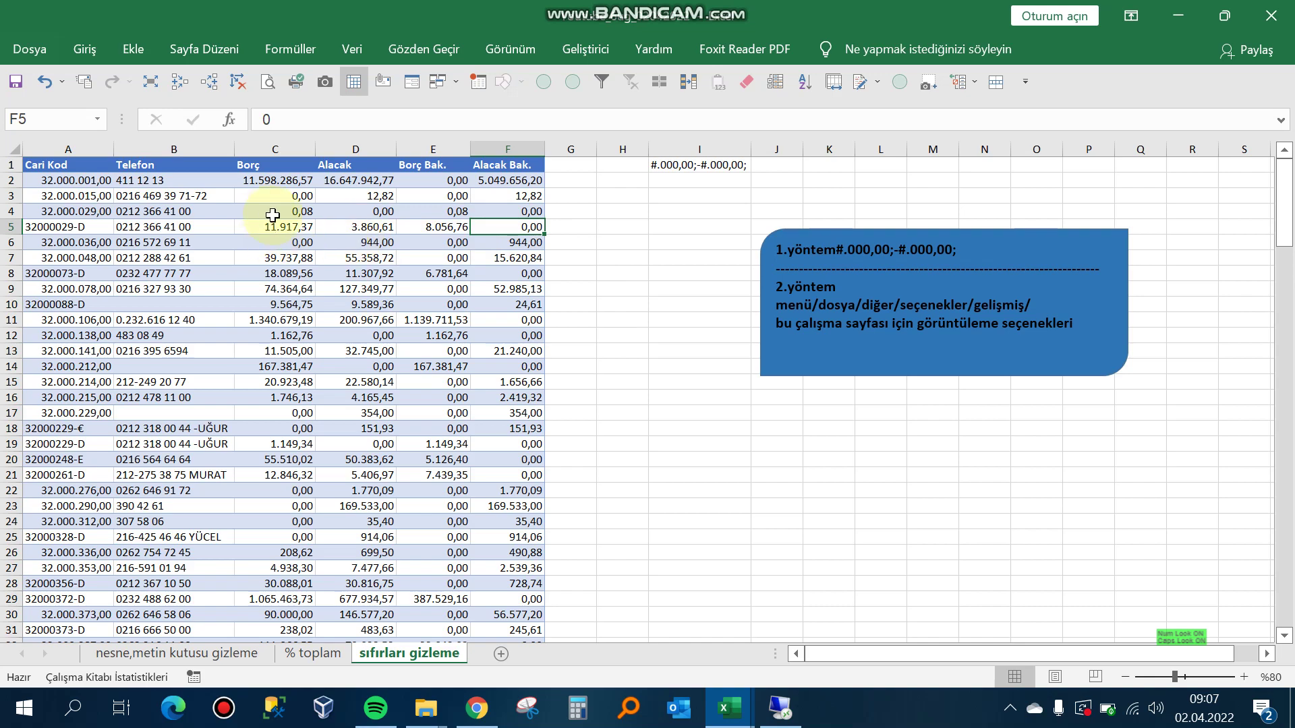
Step: Inspect the zero values in cells C3, D3, E3, D12 and F15
{"action": "left_click", "coordinate": [278, 198]}
{"action": "left_click", "coordinate": [382, 194]}
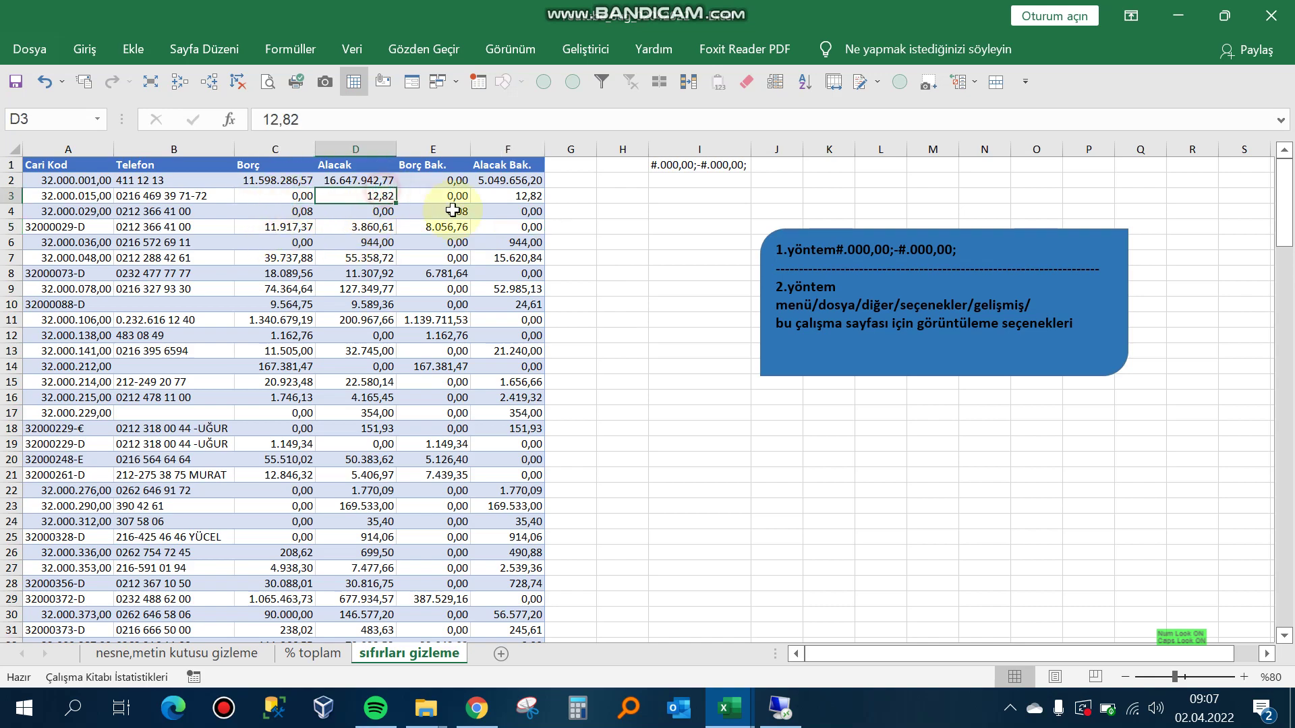
{"action": "left_click", "coordinate": [456, 197]}
{"action": "left_click", "coordinate": [513, 382]}
{"action": "scroll", "coordinate": [333, 463], "scroll_direction": "down", "scroll_amount": 5}
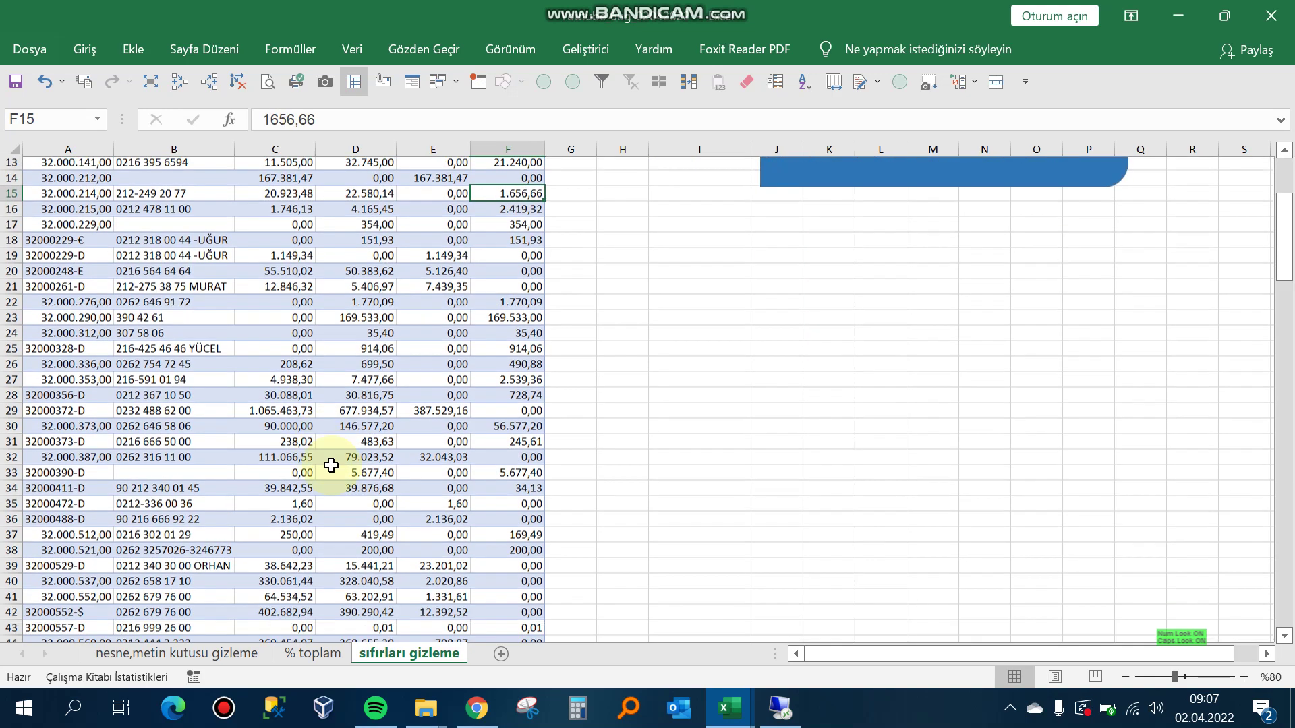
{"action": "scroll", "coordinate": [405, 465], "scroll_direction": "up", "scroll_amount": 5}
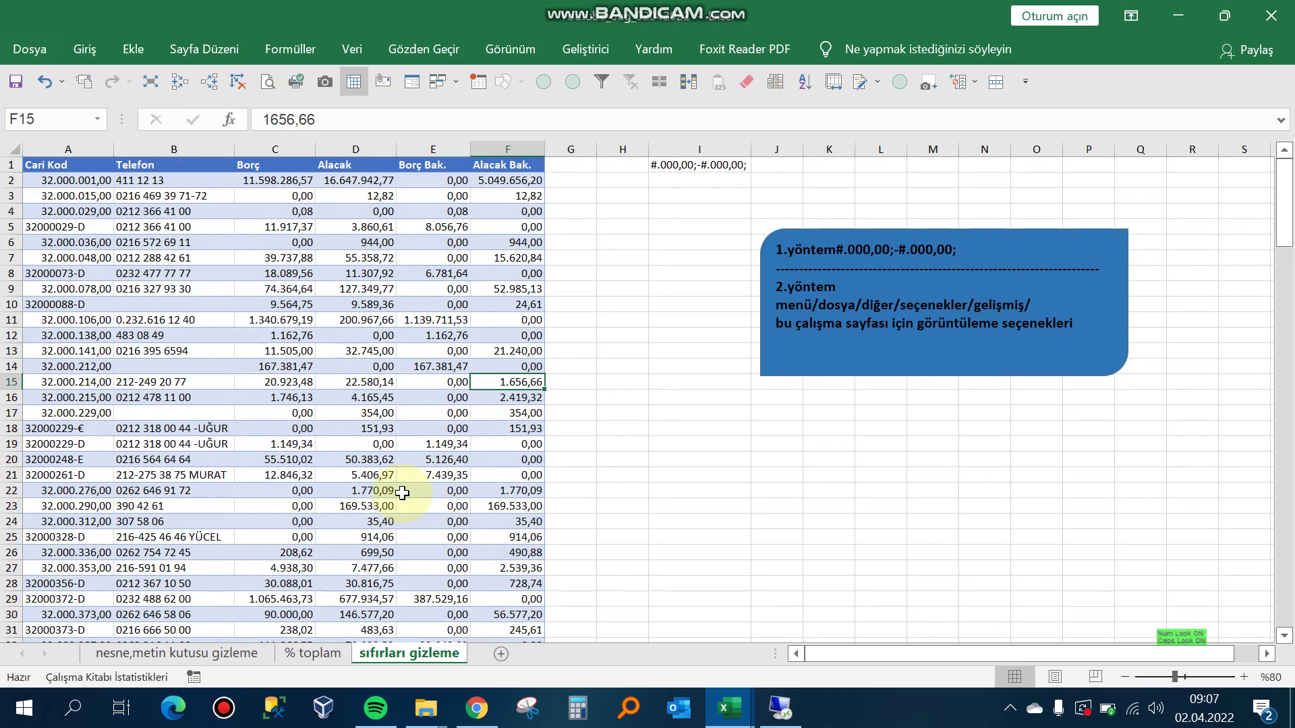
{"action": "left_click", "coordinate": [346, 336]}
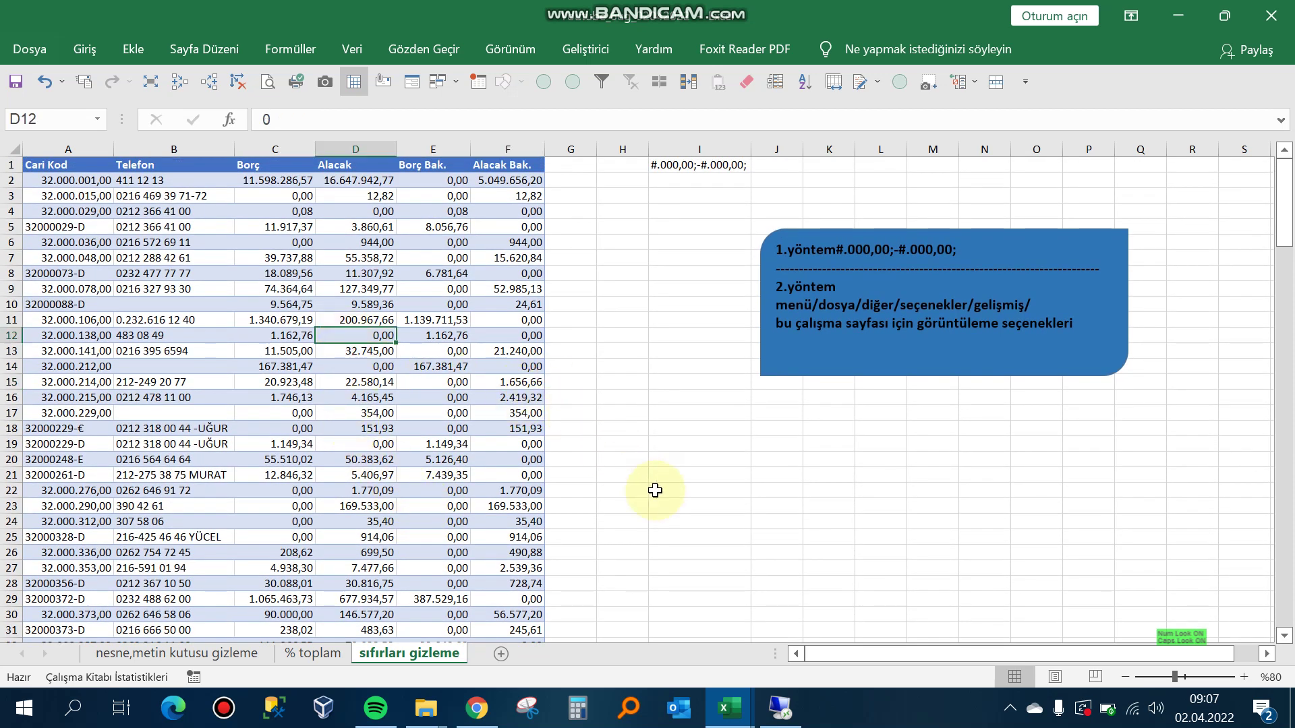
Step: Select the data from A2 across to column F and down, and autofit column E
{"action": "left_click", "coordinate": [74, 182]}
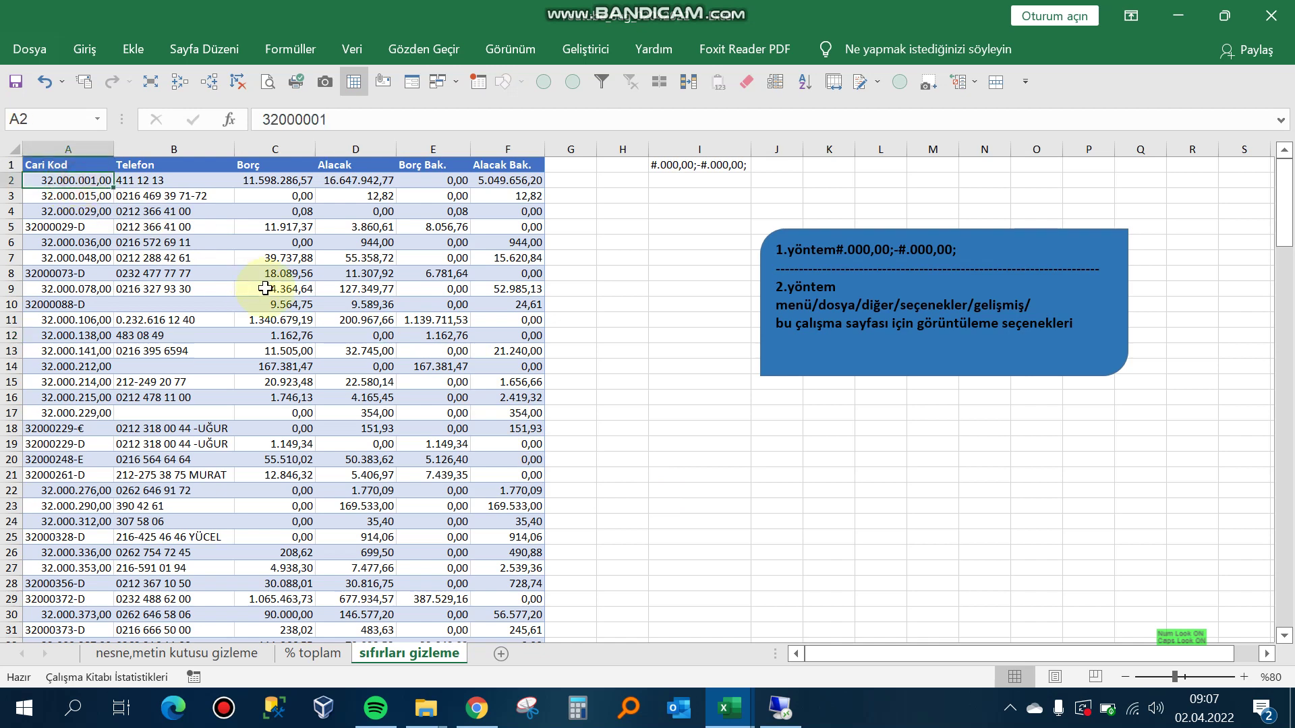
{"action": "key", "text": "ctrl+shift+Right"}
{"action": "key", "text": "ctrl+shift+Down"}
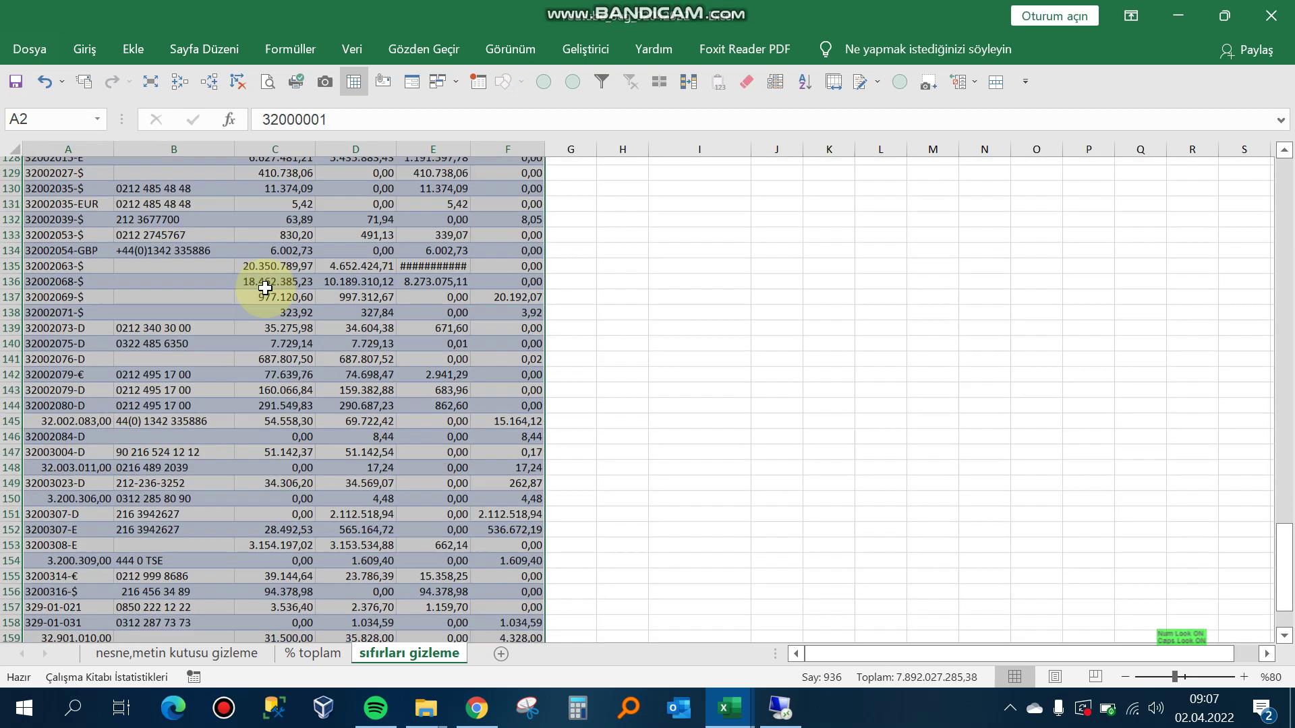
{"action": "double_click", "coordinate": [471, 149]}
{"action": "key", "text": "ctrl+BackSpace"}
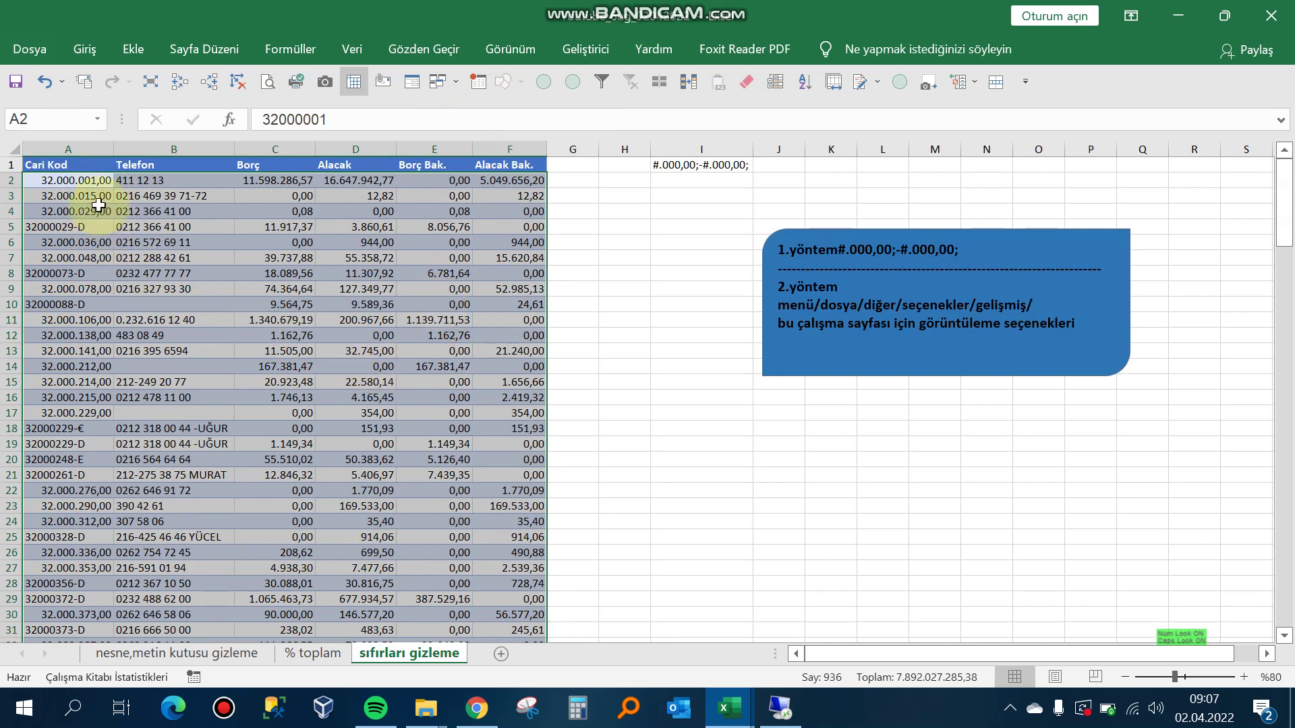
Step: Reselect the table data A2:F to the last row and bring up its context menu
{"action": "left_click", "coordinate": [100, 180]}
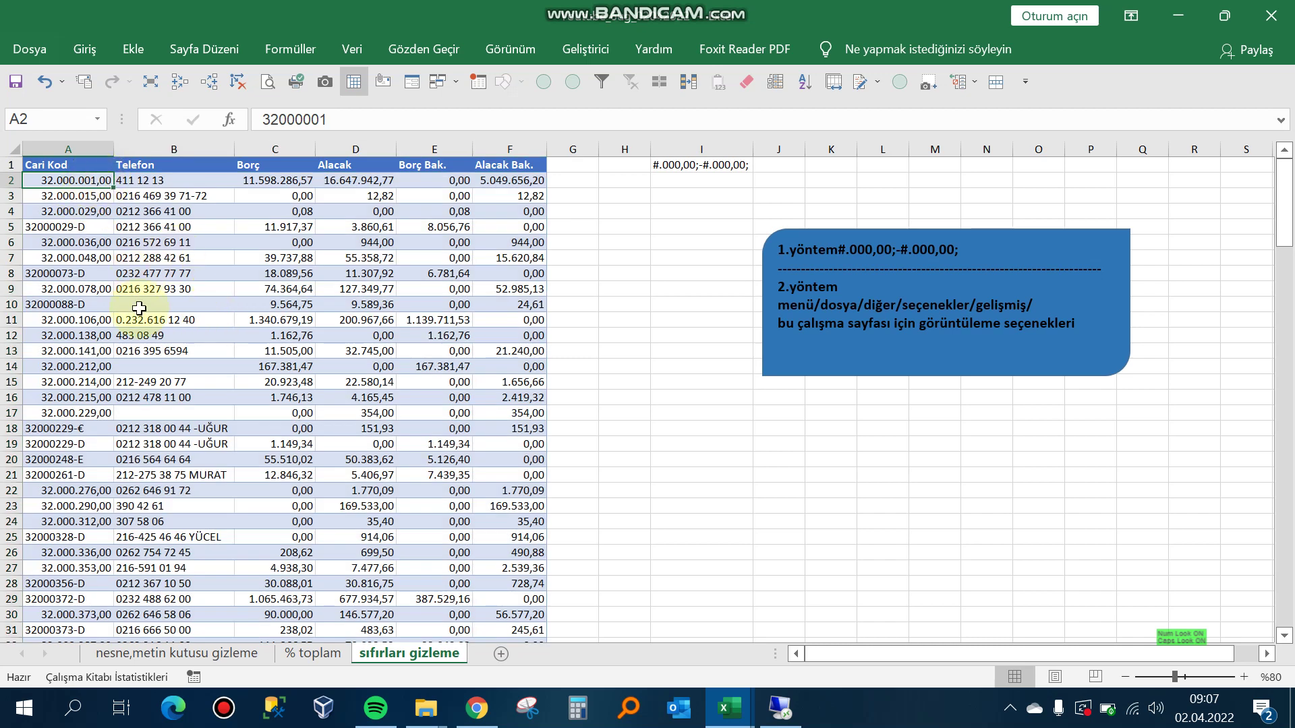
{"action": "key", "text": "ctrl+shift+Right"}
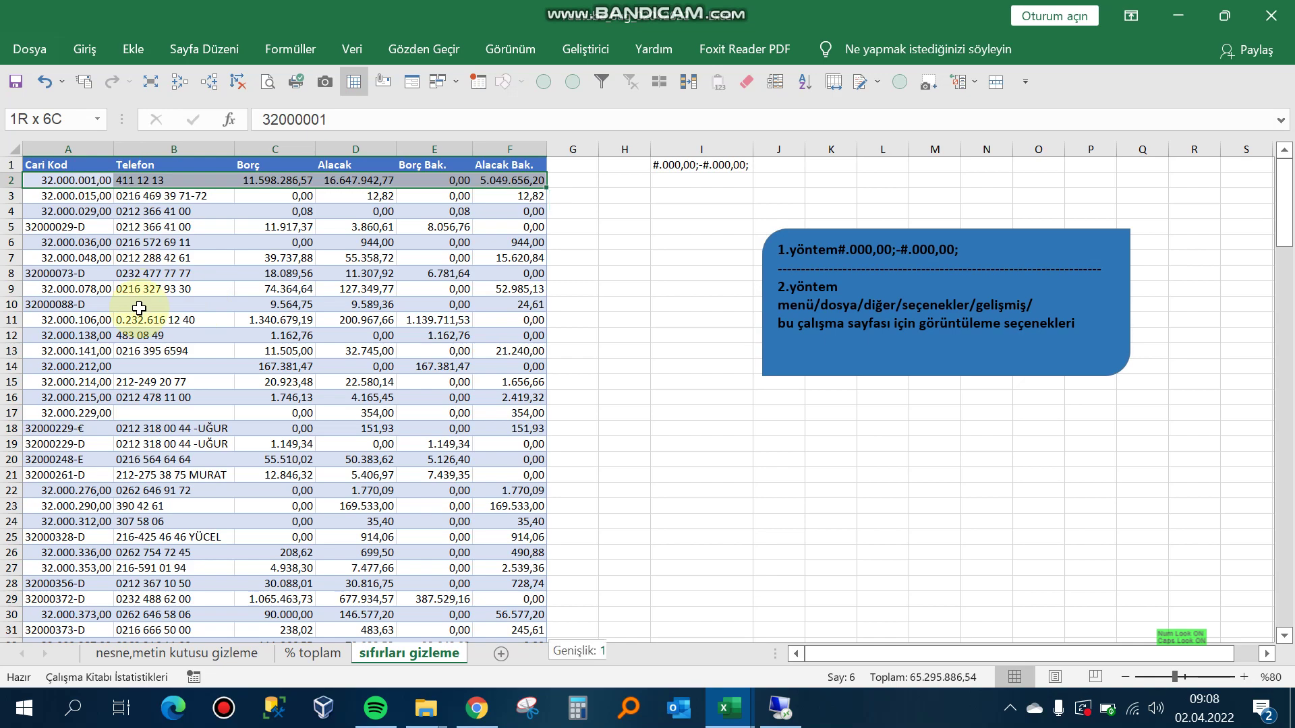
{"action": "key", "text": "ctrl+shift+Down"}
{"action": "scroll", "coordinate": [376, 419], "scroll_direction": "up", "scroll_amount": 20}
{"action": "scroll", "coordinate": [376, 418], "scroll_direction": "up", "scroll_amount": 13}
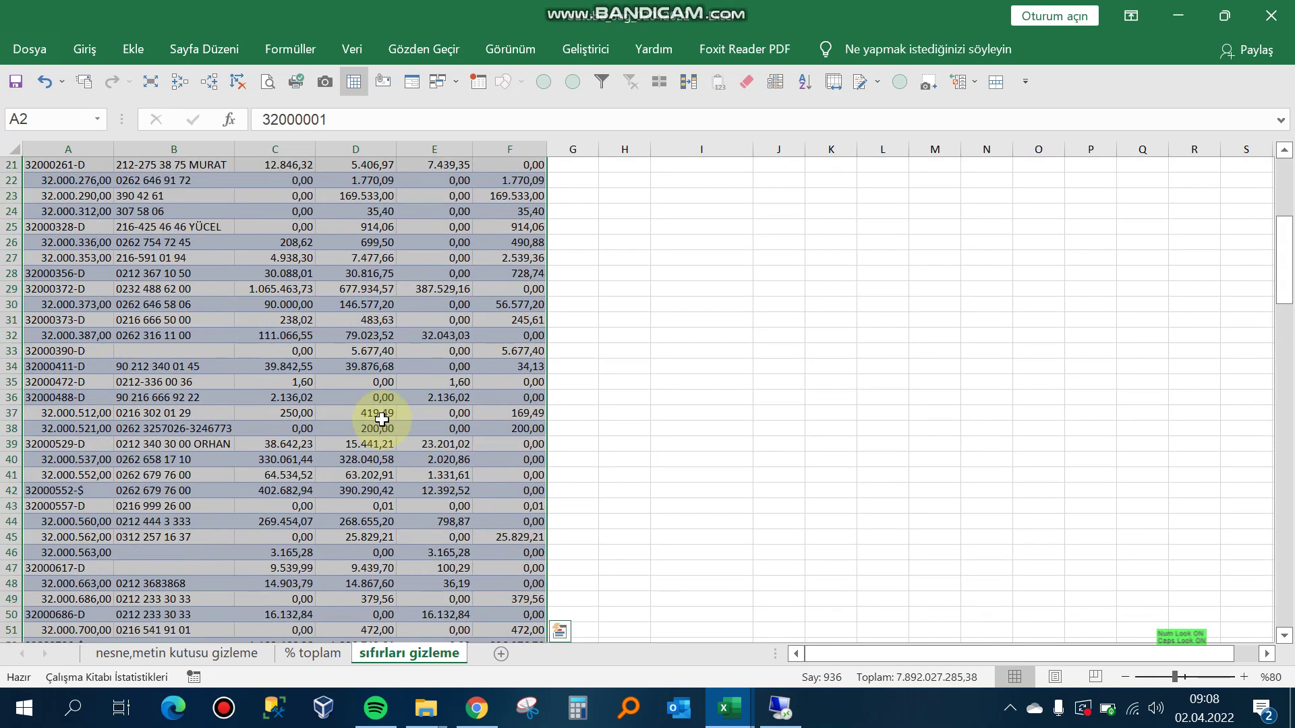
{"action": "scroll", "coordinate": [392, 414], "scroll_direction": "up", "scroll_amount": 7}
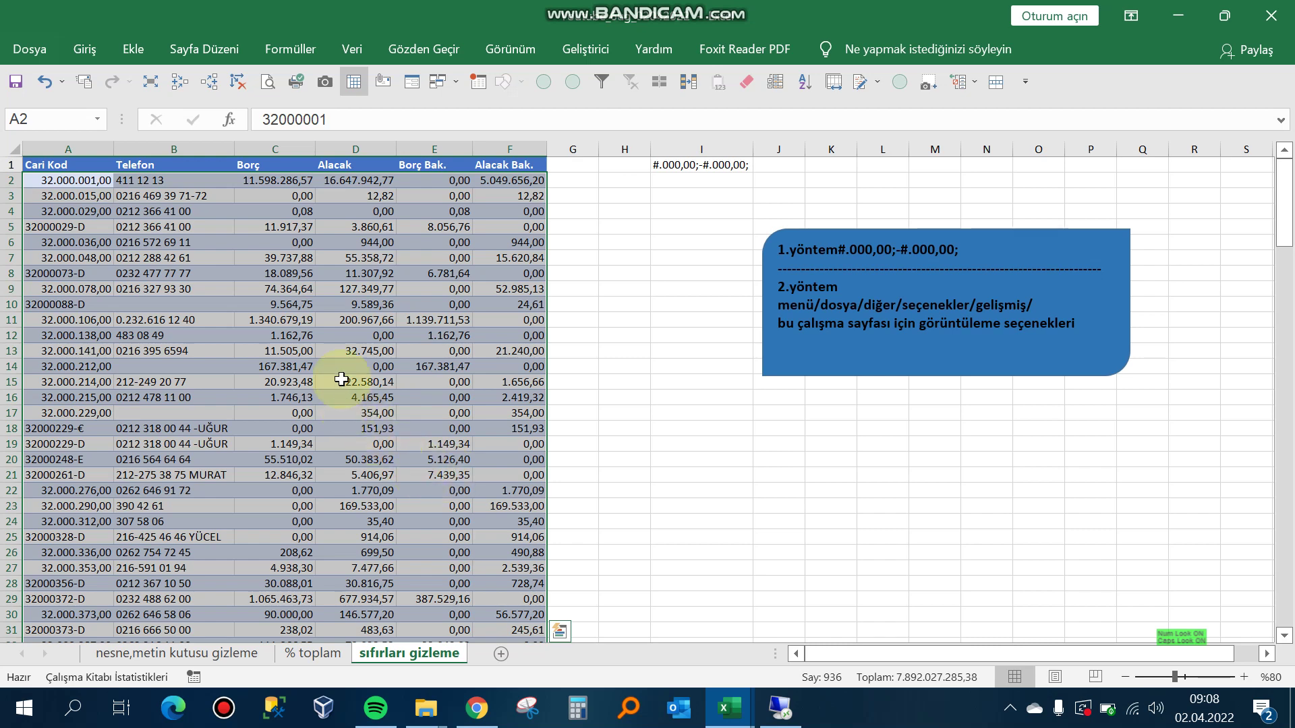
{"action": "right_click", "coordinate": [340, 301]}
Step: Apply the zero-hiding custom number format #.000,00;-#.000,00; to the selected data
{"action": "left_click", "coordinate": [438, 602]}
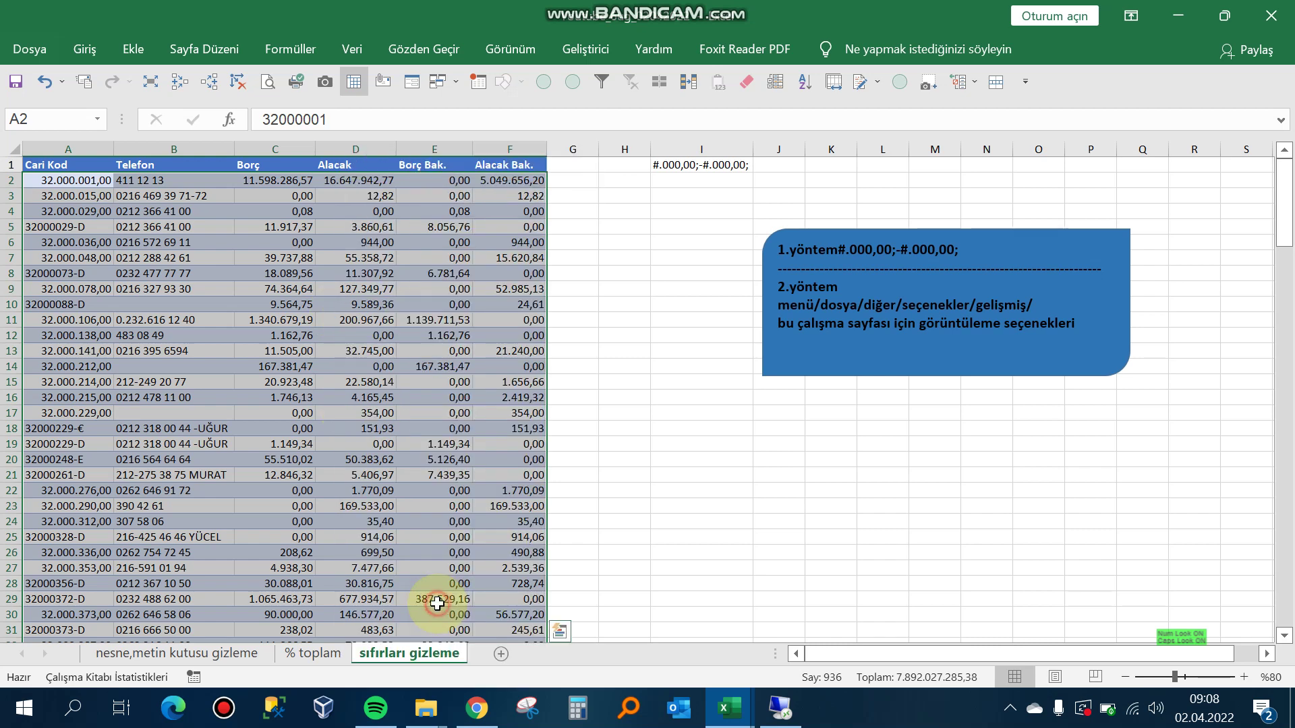
{"action": "left_click", "coordinate": [272, 258]}
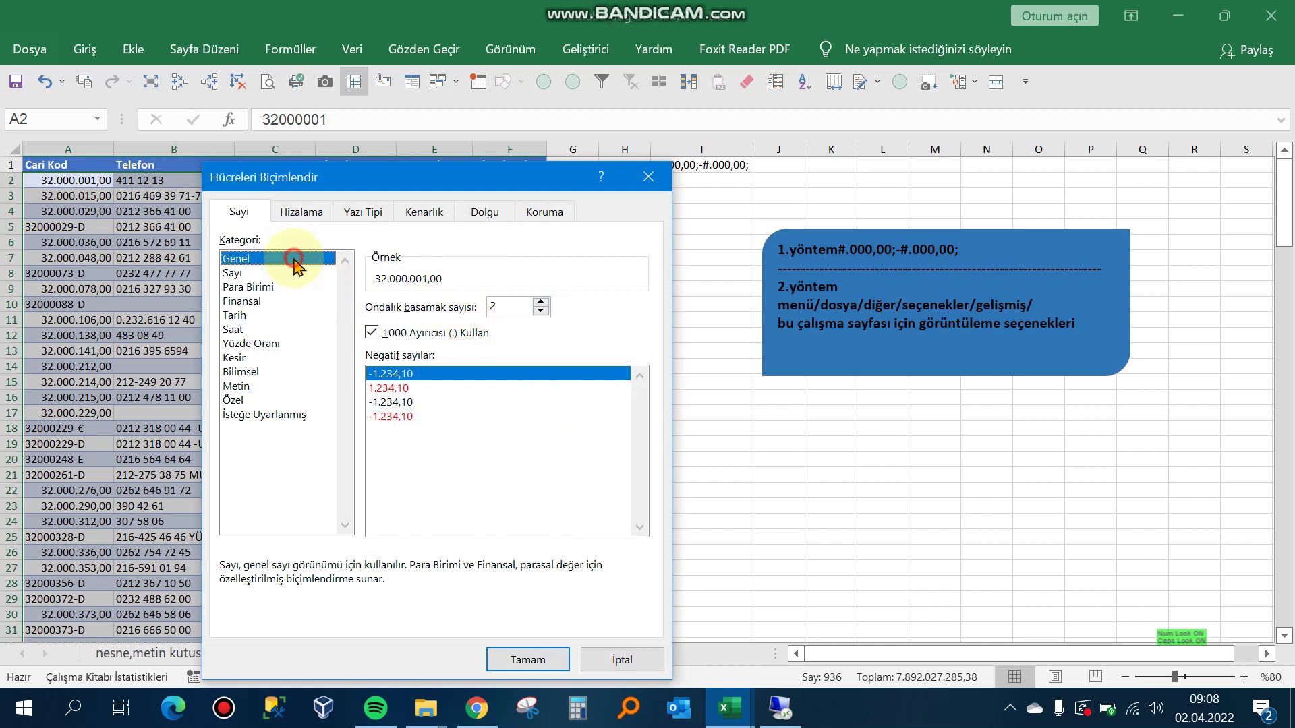
{"action": "left_click", "coordinate": [264, 414]}
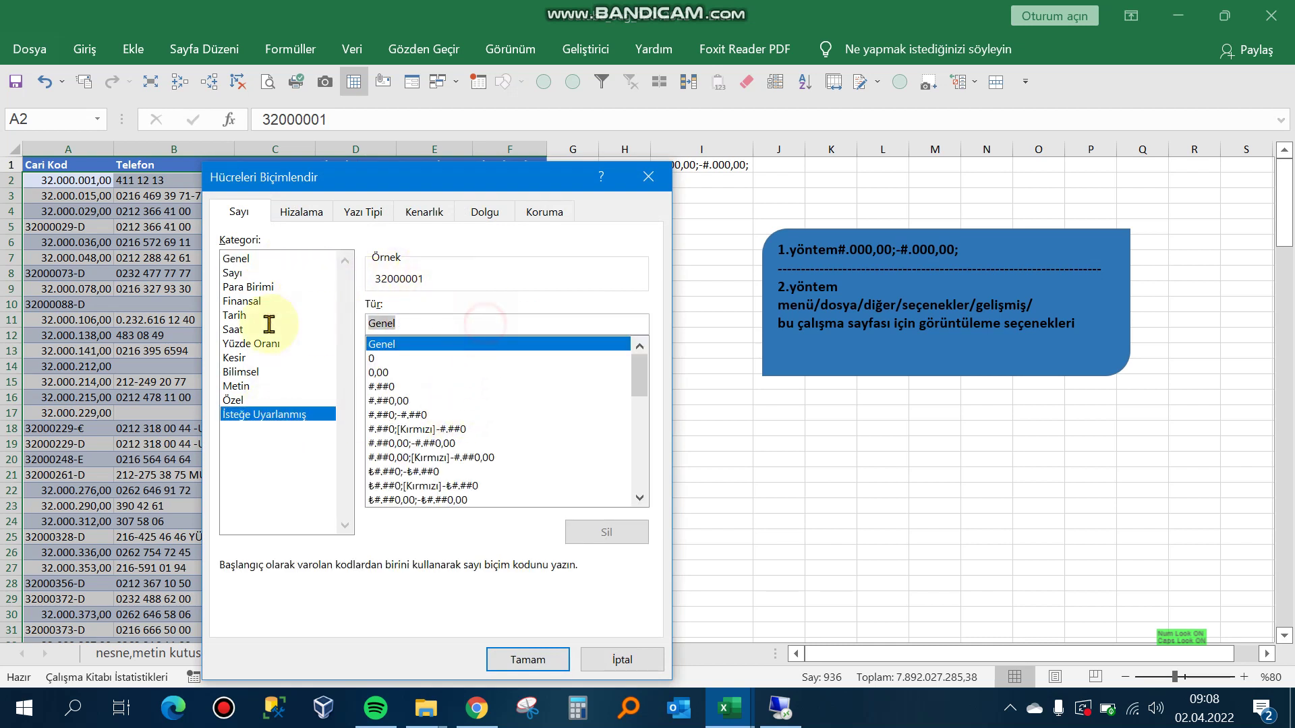
{"action": "key", "text": "BackSpace"}
{"action": "type", "text": "#."}
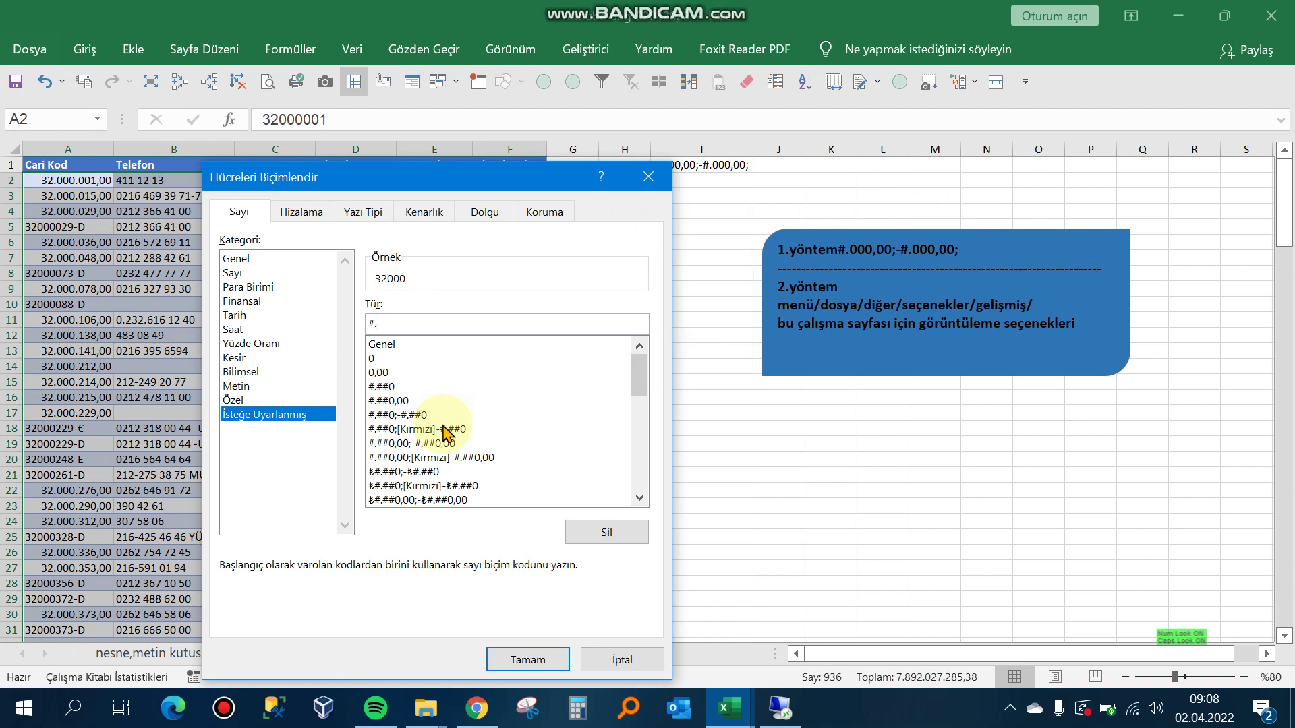
{"action": "type", "text": "000,00;-#.000,00;"}
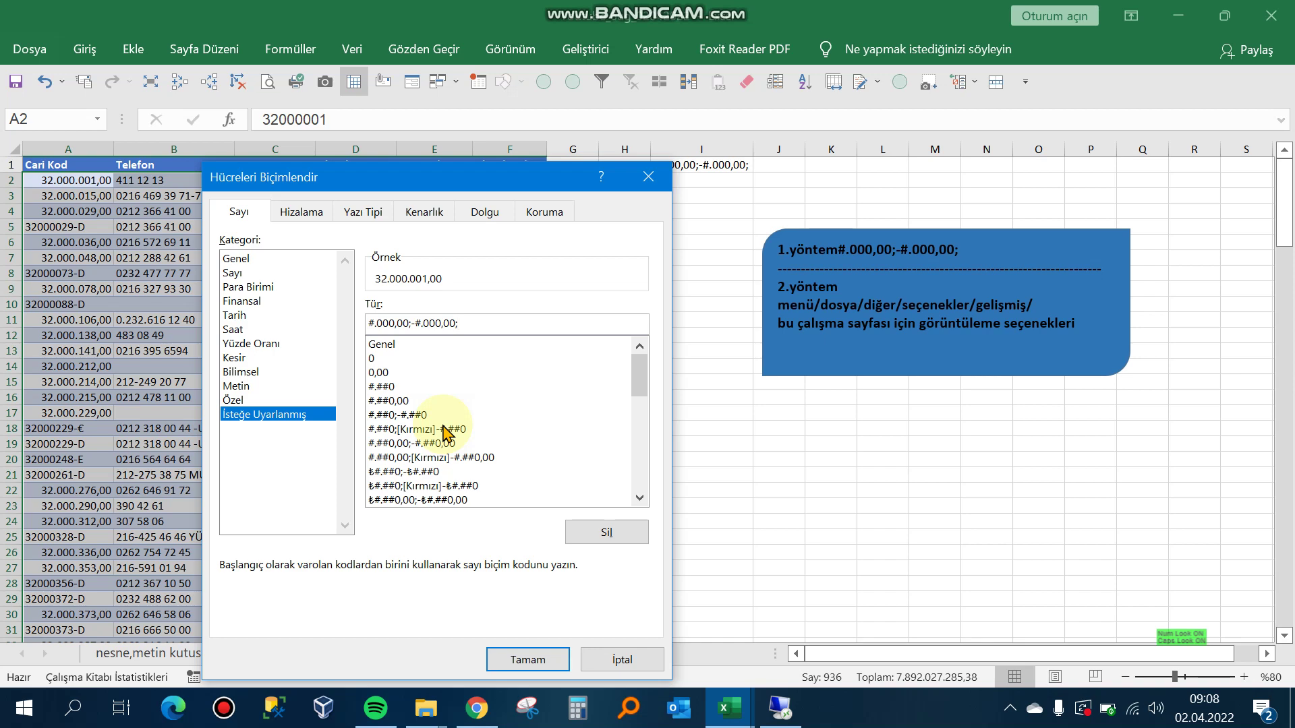
{"action": "left_click", "coordinate": [533, 661]}
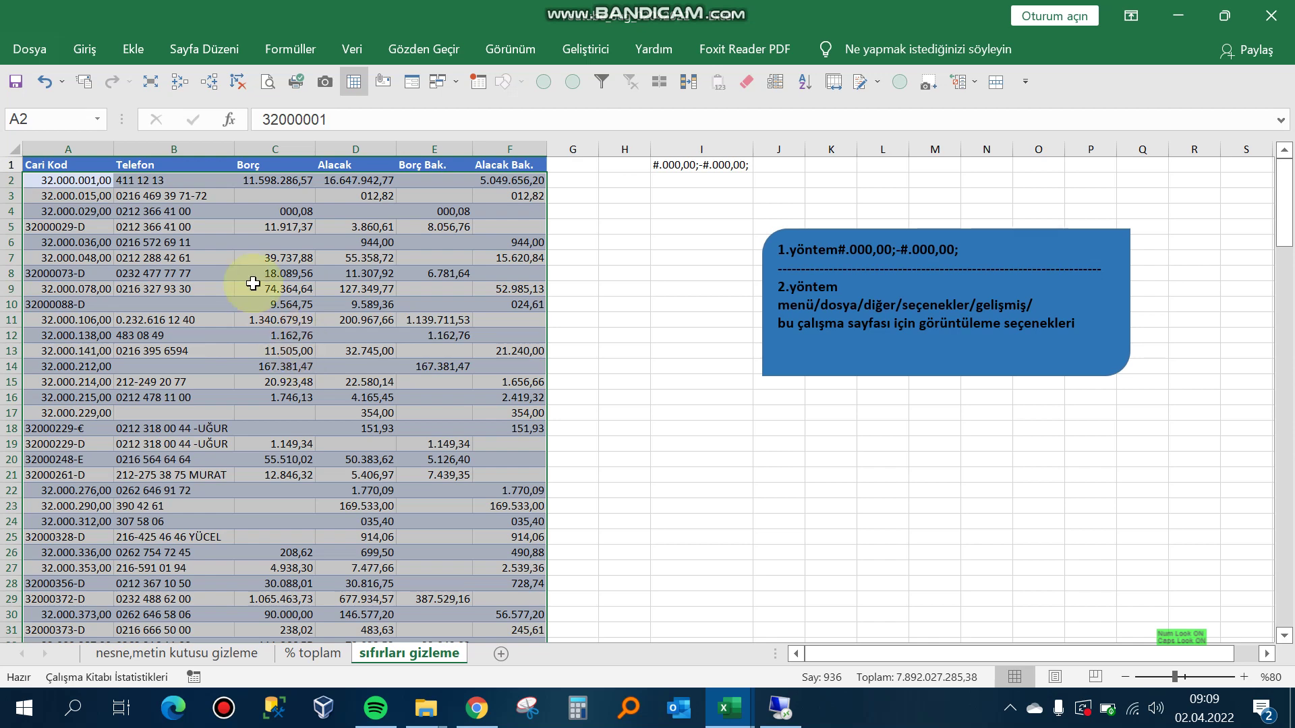
Step: Undo the custom format and reselect the data range A2:F163
{"action": "left_click", "coordinate": [44, 93]}
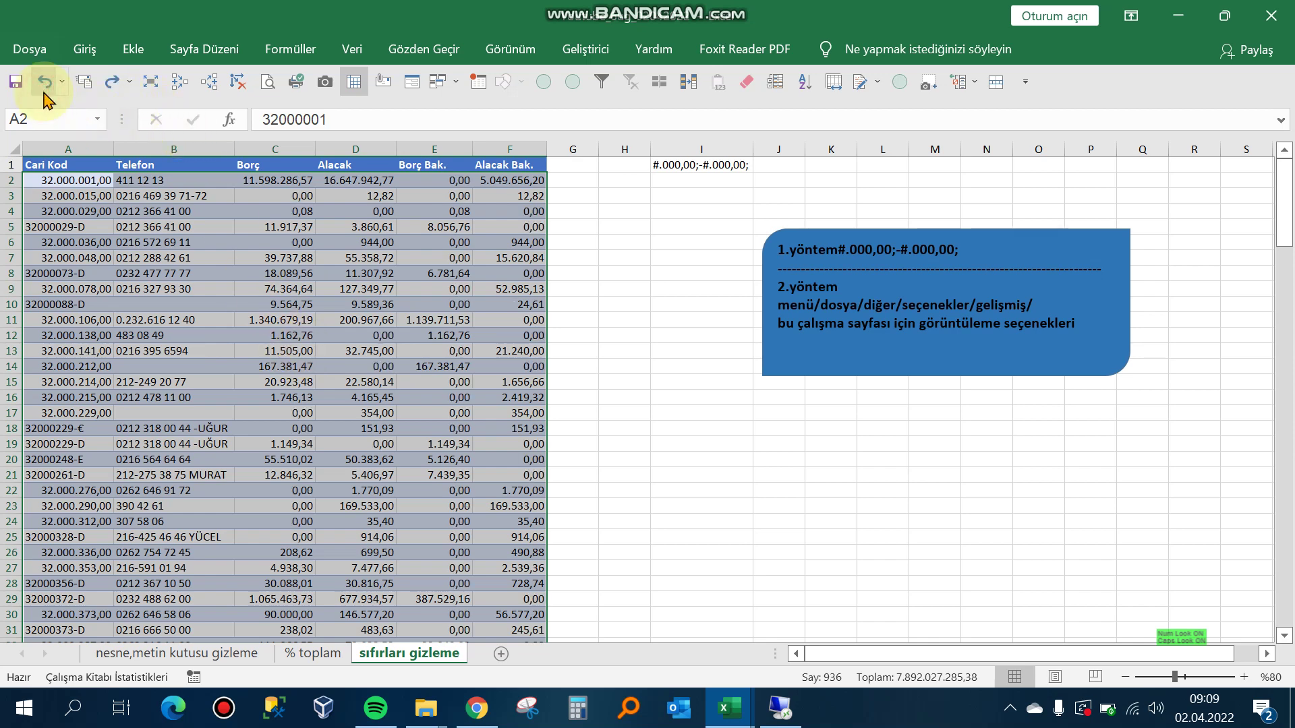
{"action": "left_click", "coordinate": [624, 412]}
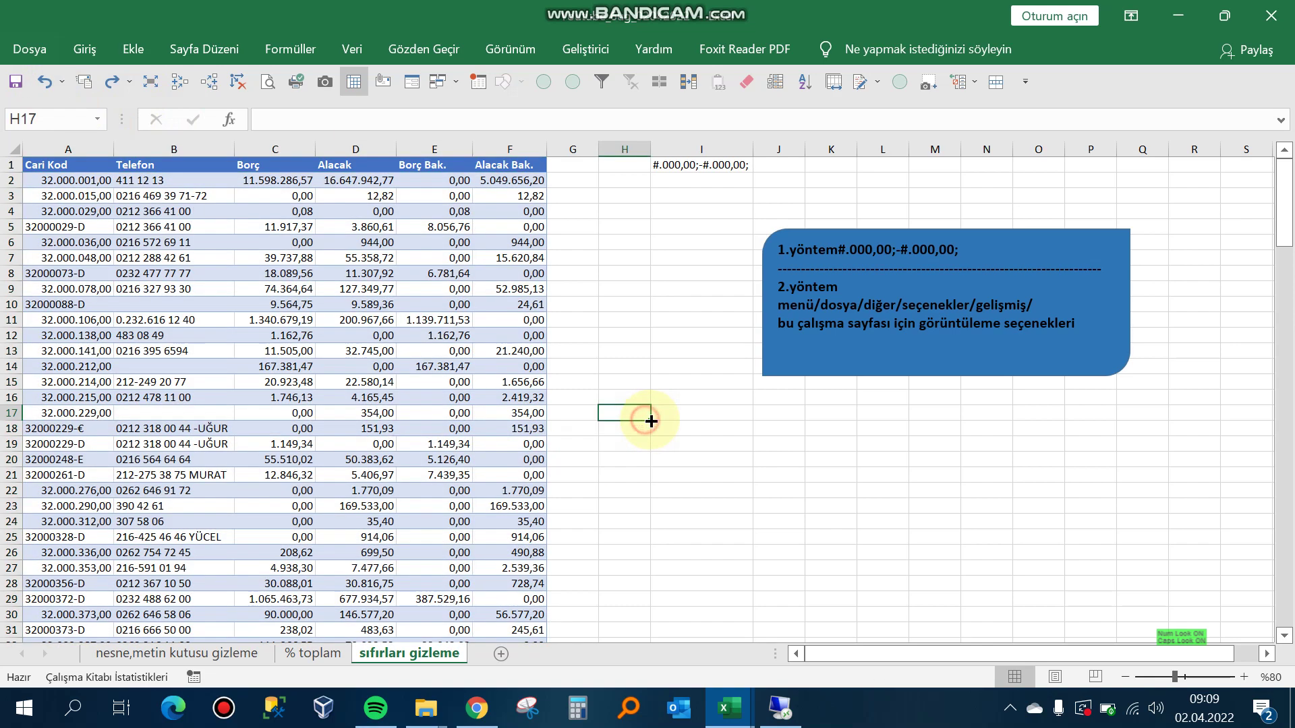
{"action": "left_click", "coordinate": [95, 180]}
{"action": "key", "text": "ctrl+shift+Right"}
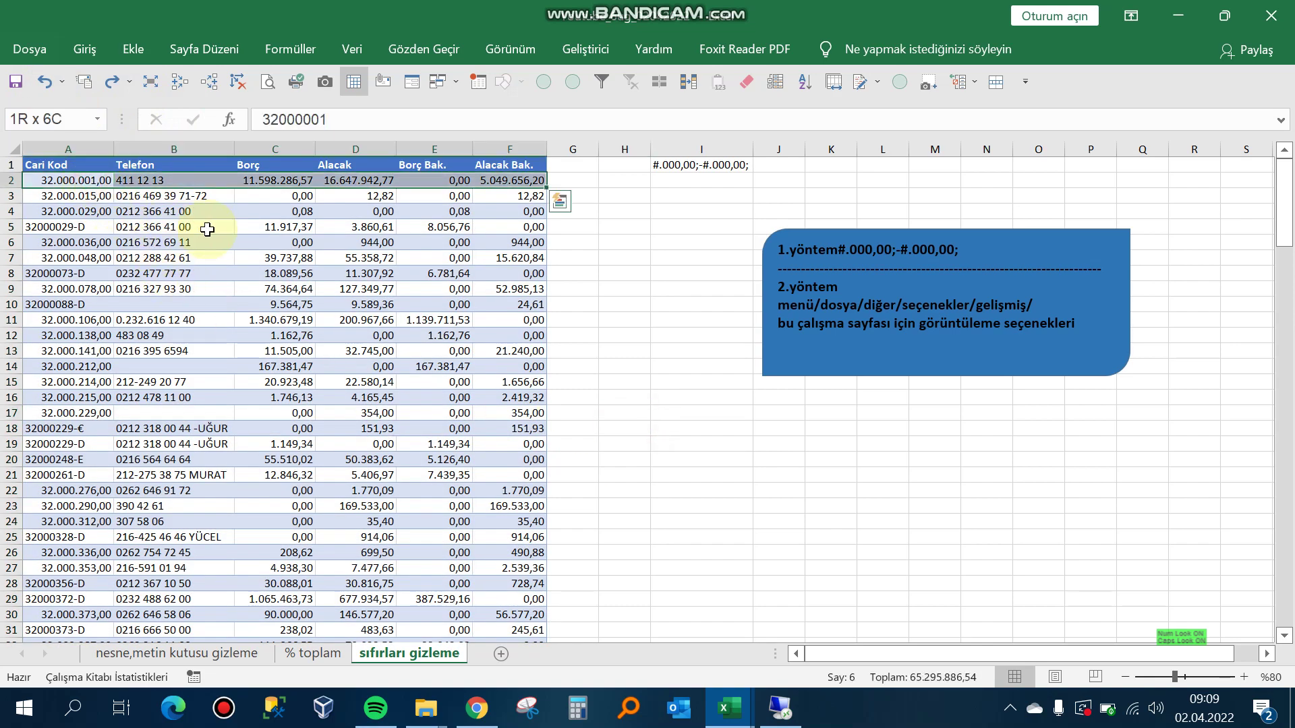
{"action": "key", "text": "ctrl+shift+Down"}
{"action": "scroll", "coordinate": [202, 226], "scroll_direction": "up", "scroll_amount": 20}
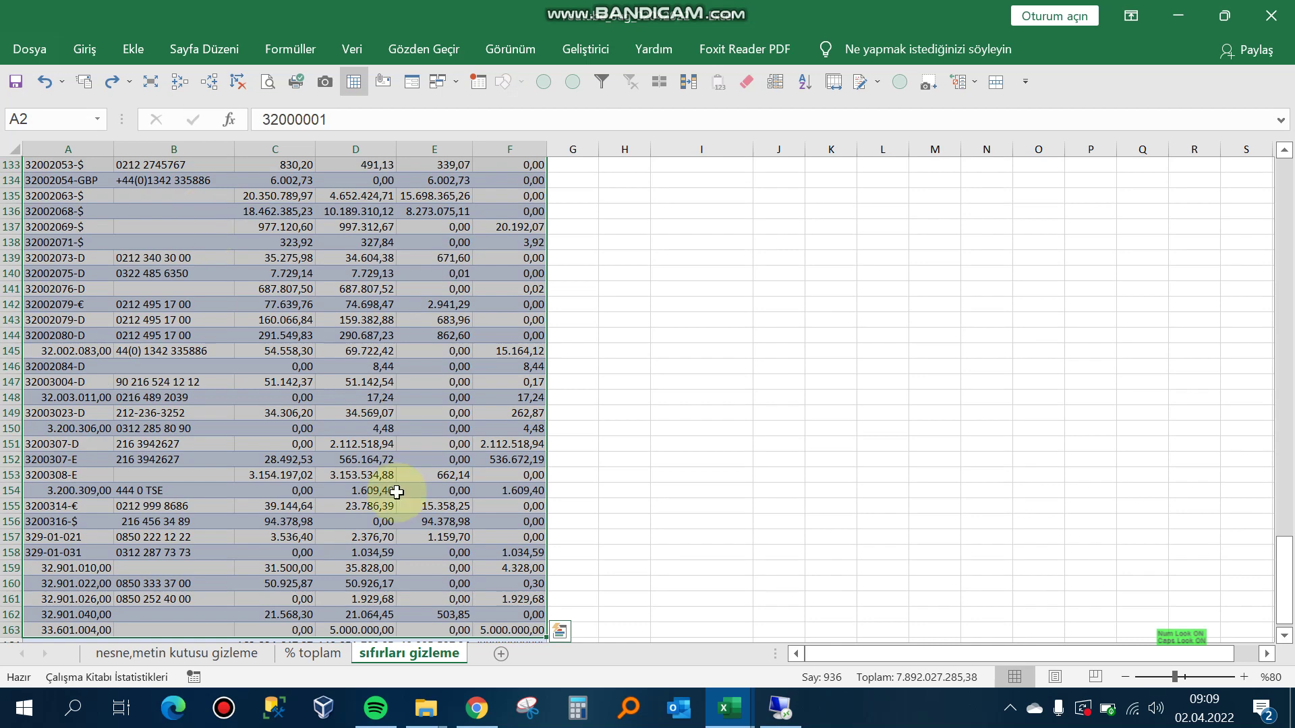
{"action": "scroll", "coordinate": [470, 523], "scroll_direction": "up", "scroll_amount": 16}
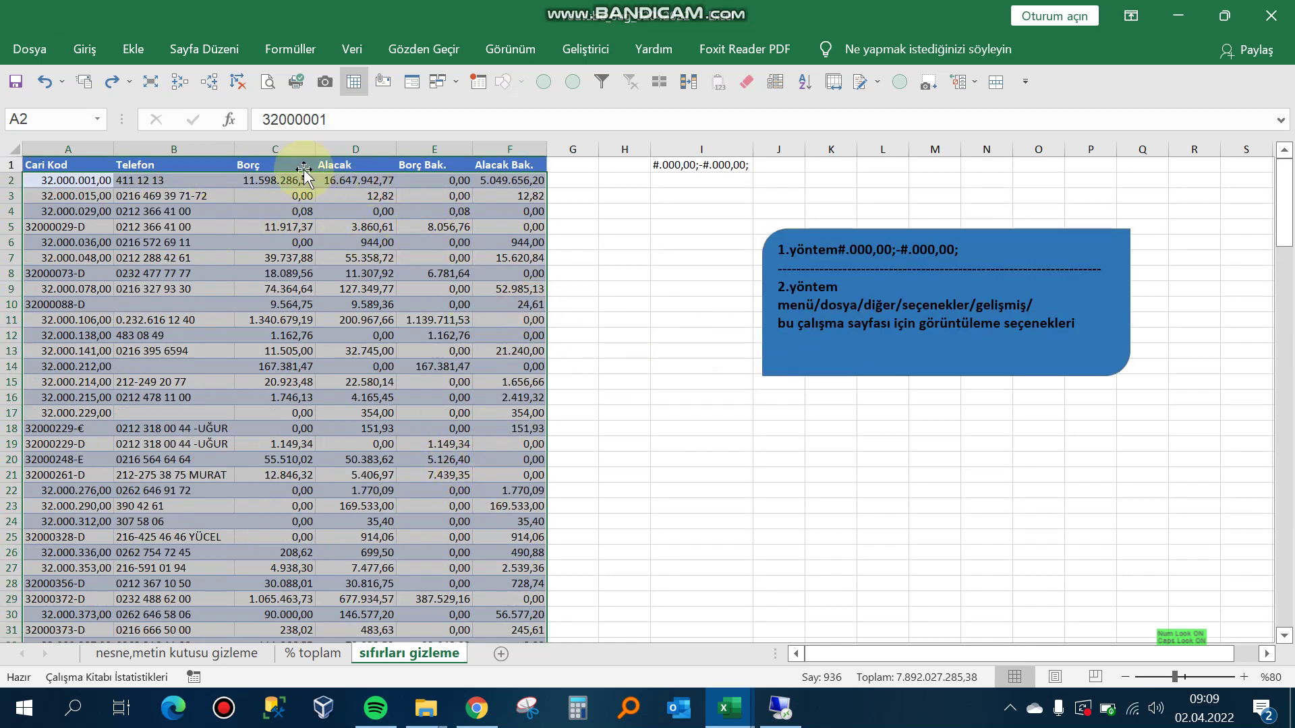
Step: Open Excel Options and scroll the Advanced page to the worksheet display settings
{"action": "left_click", "coordinate": [46, 58]}
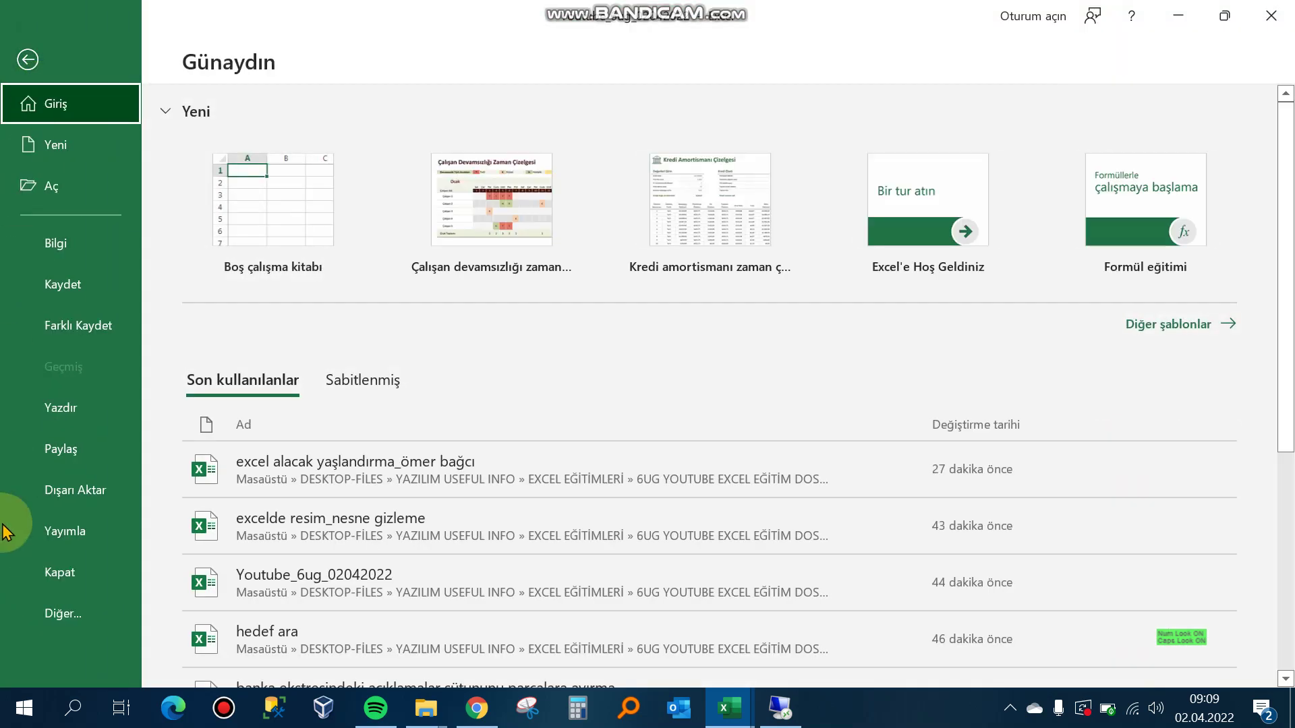
{"action": "left_click", "coordinate": [92, 616]}
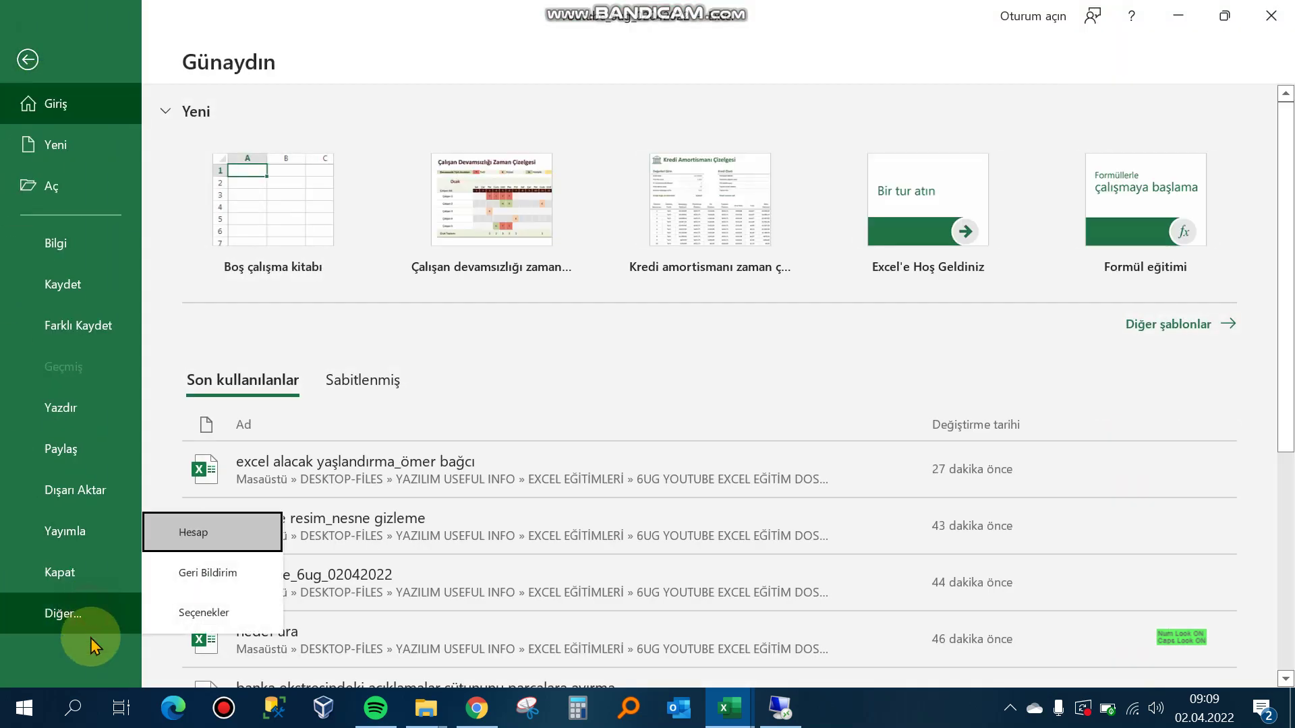
{"action": "left_click", "coordinate": [221, 619]}
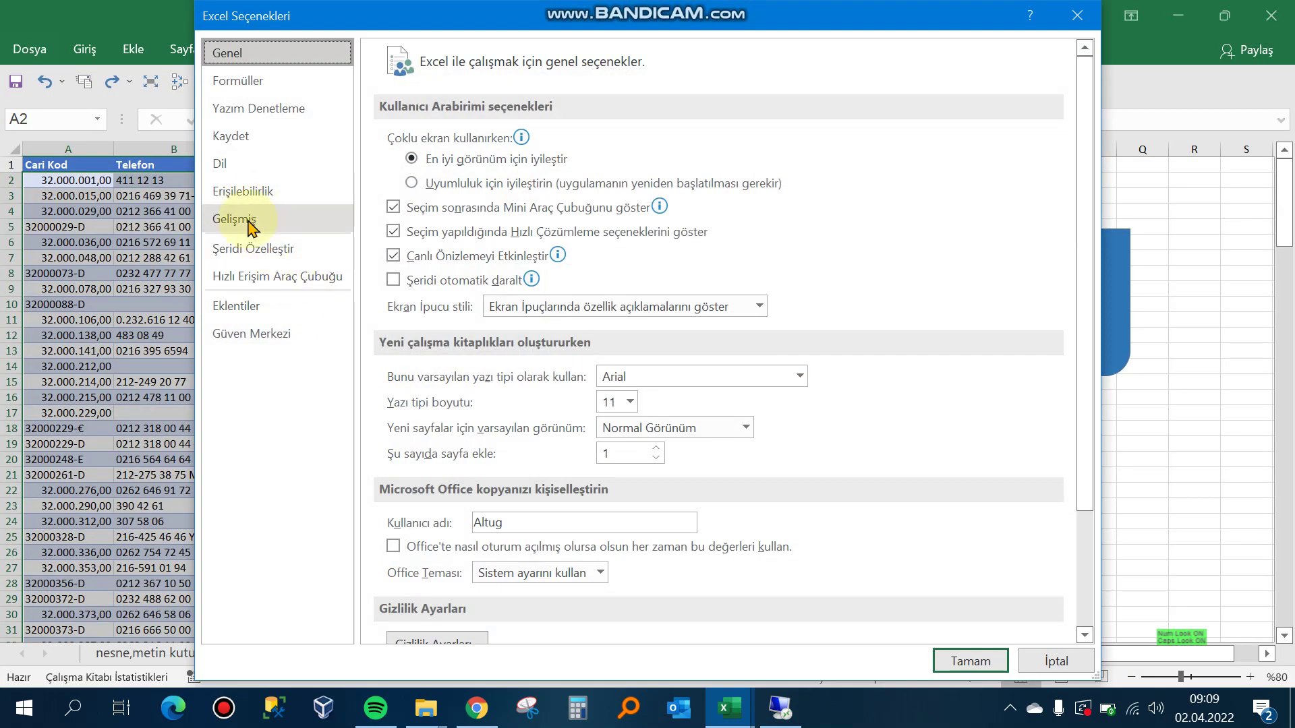
{"action": "left_click", "coordinate": [249, 225]}
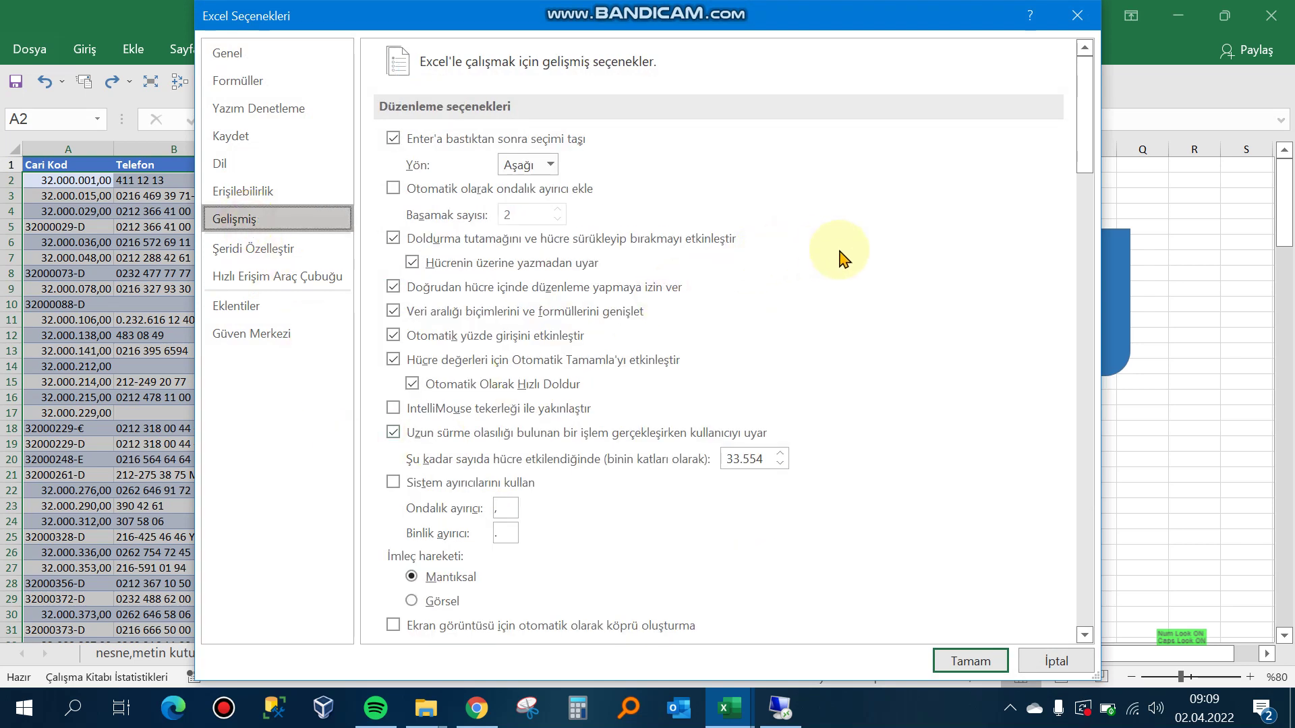
{"action": "scroll", "coordinate": [840, 255], "scroll_direction": "down", "scroll_amount": 3}
{"action": "scroll", "coordinate": [840, 255], "scroll_direction": "down", "scroll_amount": 3}
{"action": "scroll", "coordinate": [840, 255], "scroll_direction": "down", "scroll_amount": 6}
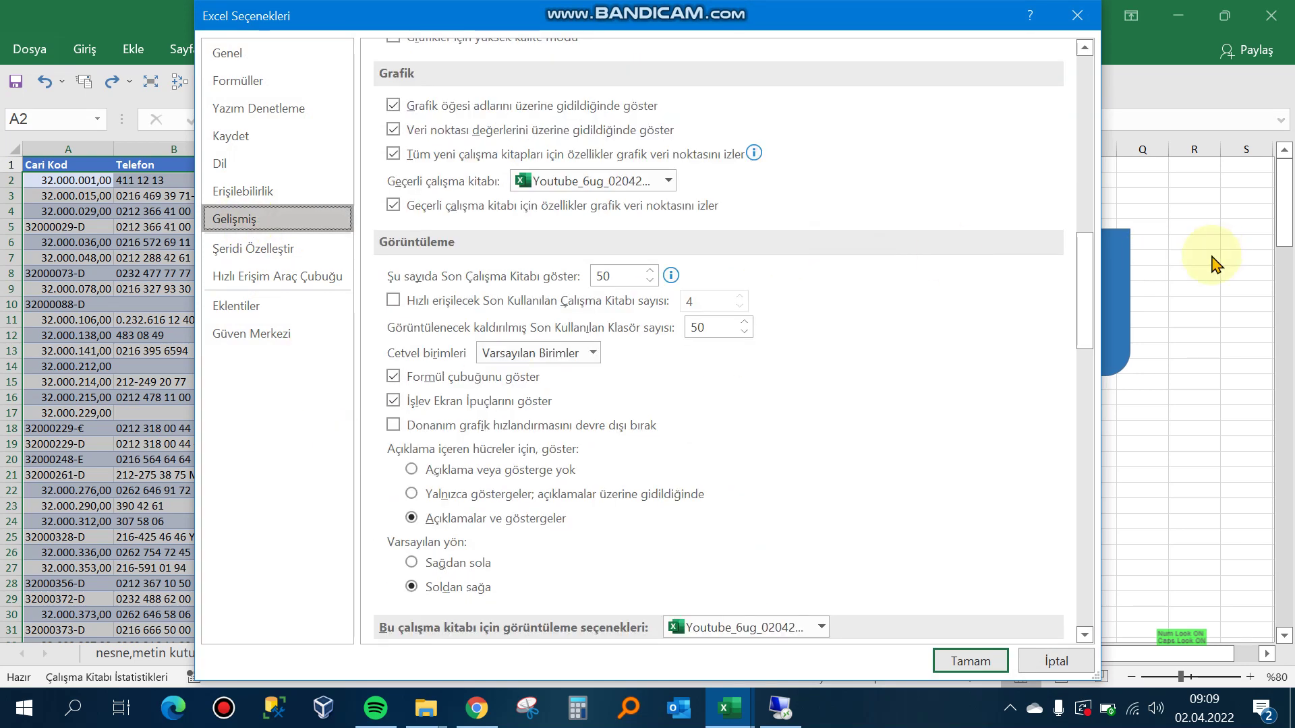
{"action": "left_click_drag", "start_coordinate": [1093, 278], "coordinate": [1091, 304]}
{"action": "scroll", "coordinate": [1104, 517], "scroll_direction": "down", "scroll_amount": 10}
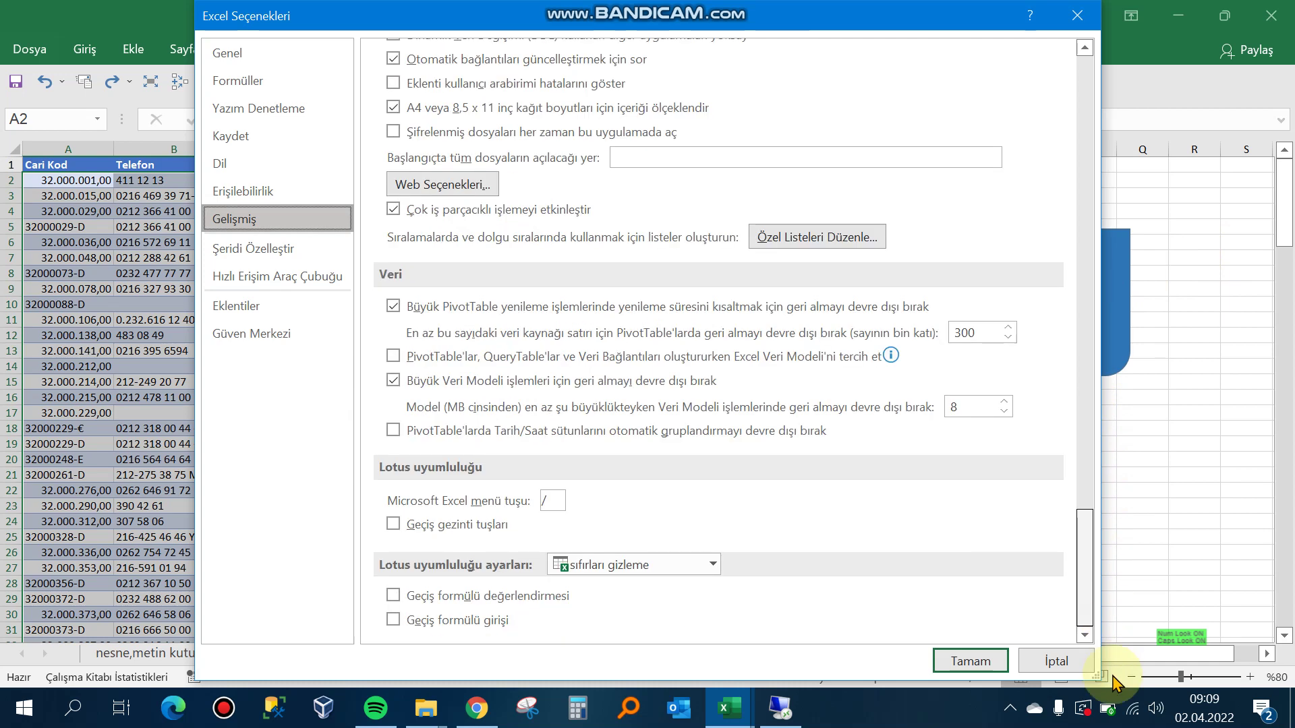
{"action": "left_click_drag", "start_coordinate": [1084, 529], "coordinate": [1073, 403]}
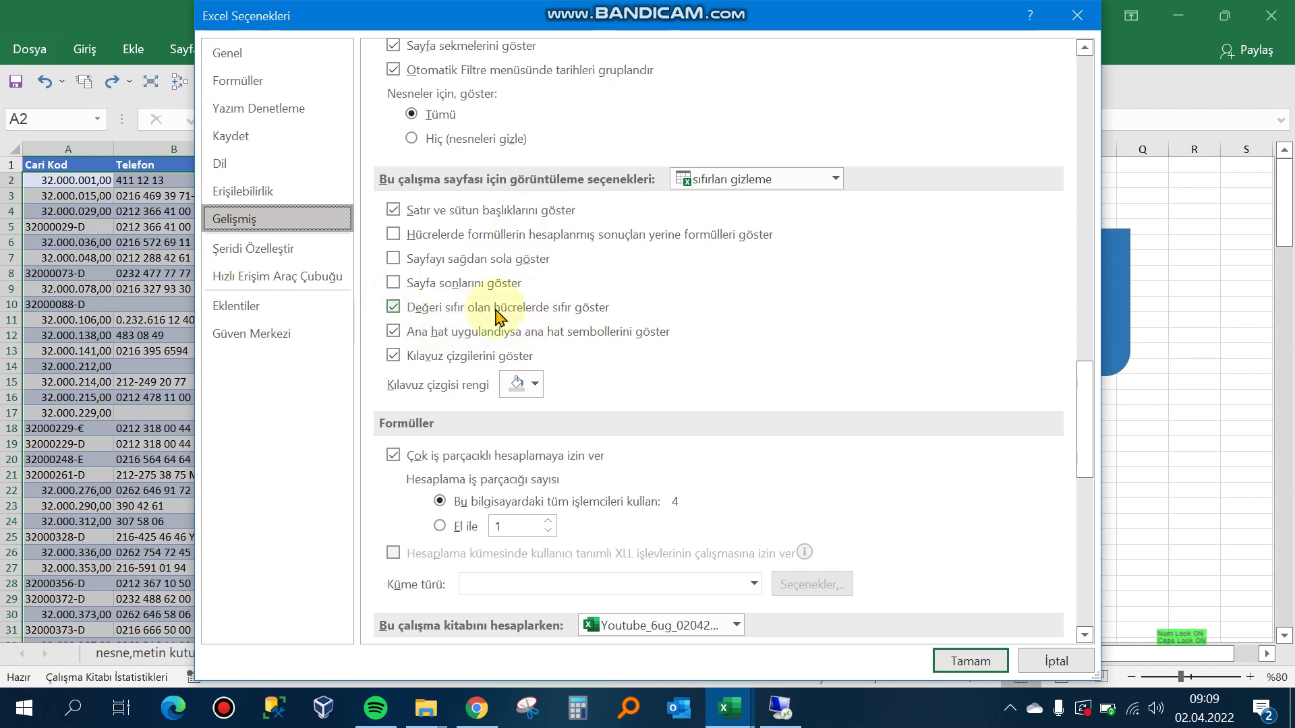
Step: Turn off 'Değeri sıfır olan hücrelerde sıfır göster' for this sheet and confirm
{"action": "mouse_move", "coordinate": [720, 27]}
{"action": "left_mouse_down"}
{"action": "mouse_move", "coordinate": [1064, 44]}
{"action": "mouse_move", "coordinate": [1105, 90]}
{"action": "left_mouse_up"}
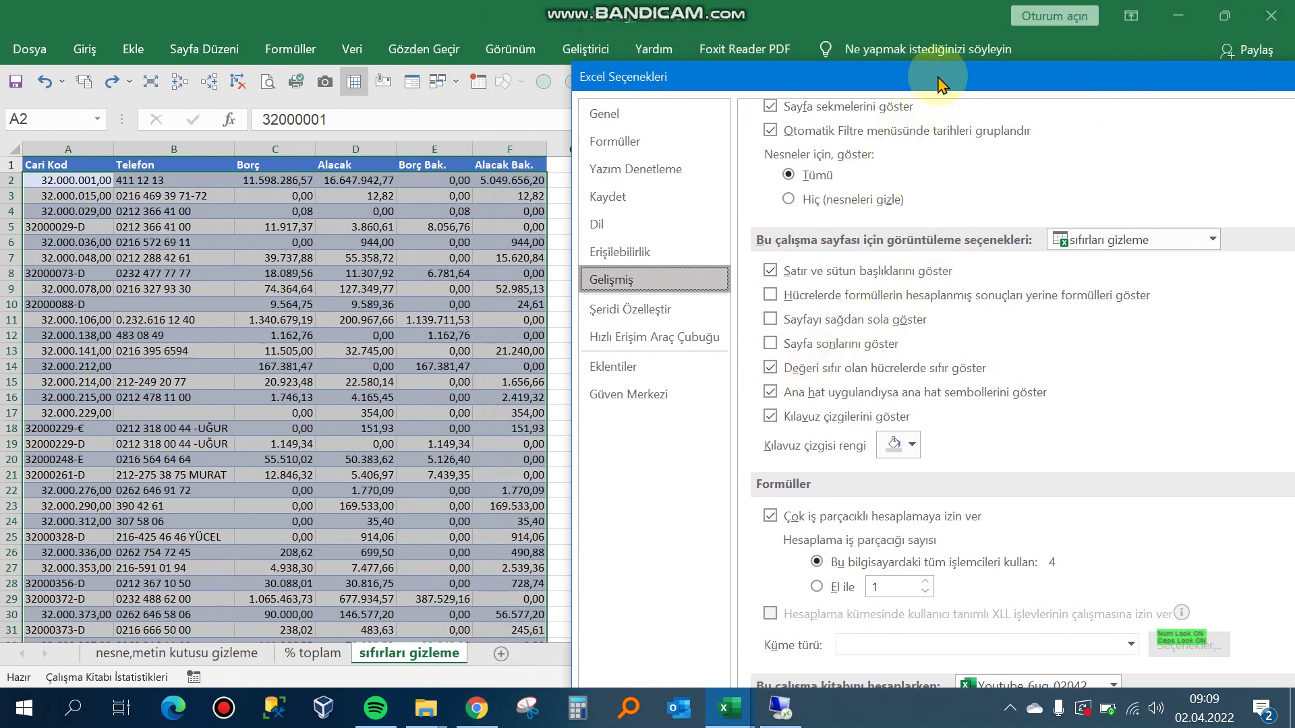
{"action": "left_click_drag", "start_coordinate": [937, 83], "coordinate": [928, 27]}
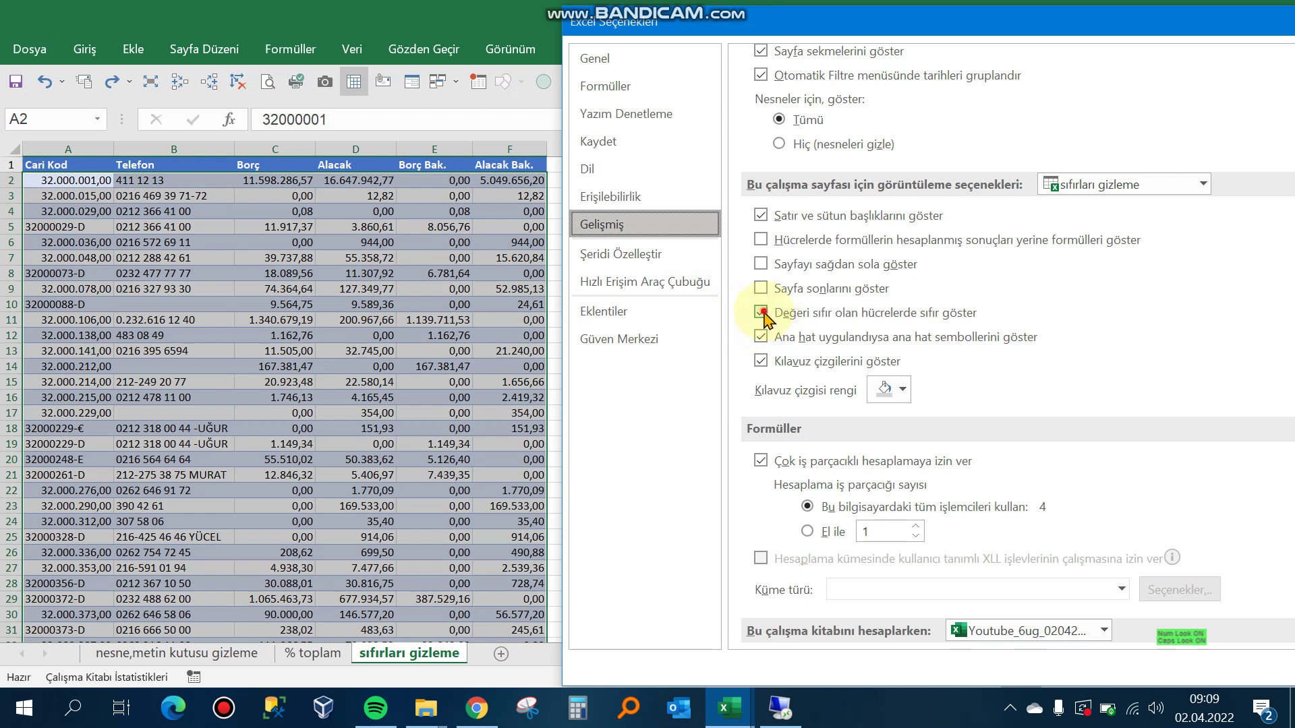
{"action": "left_click", "coordinate": [762, 313]}
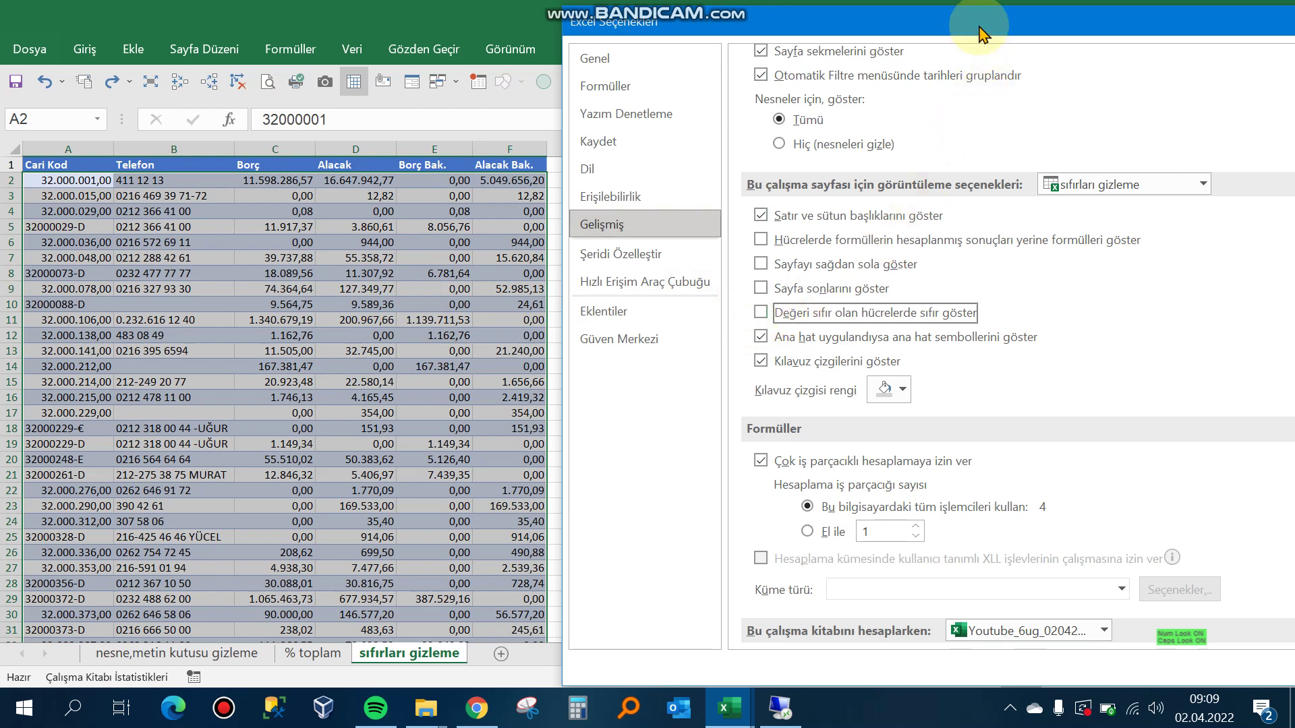
{"action": "left_click_drag", "start_coordinate": [981, 34], "coordinate": [809, 27]}
{"action": "left_click", "coordinate": [1175, 664]}
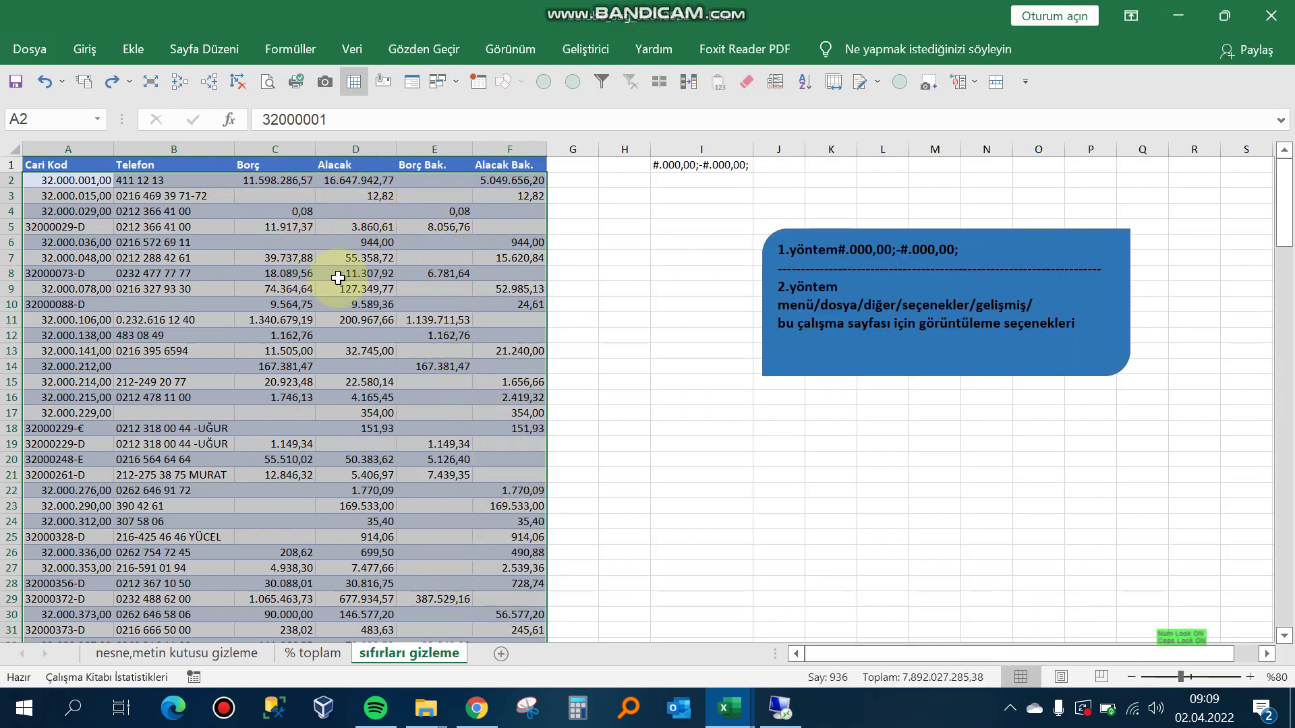
Step: Scroll the sheet to verify zero balances appear blank, then bring up the Bandicam recorder
{"action": "scroll", "coordinate": [364, 282], "scroll_direction": "down", "scroll_amount": 4}
{"action": "scroll", "coordinate": [379, 283], "scroll_direction": "down", "scroll_amount": 20}
{"action": "scroll", "coordinate": [386, 289], "scroll_direction": "down", "scroll_amount": 13}
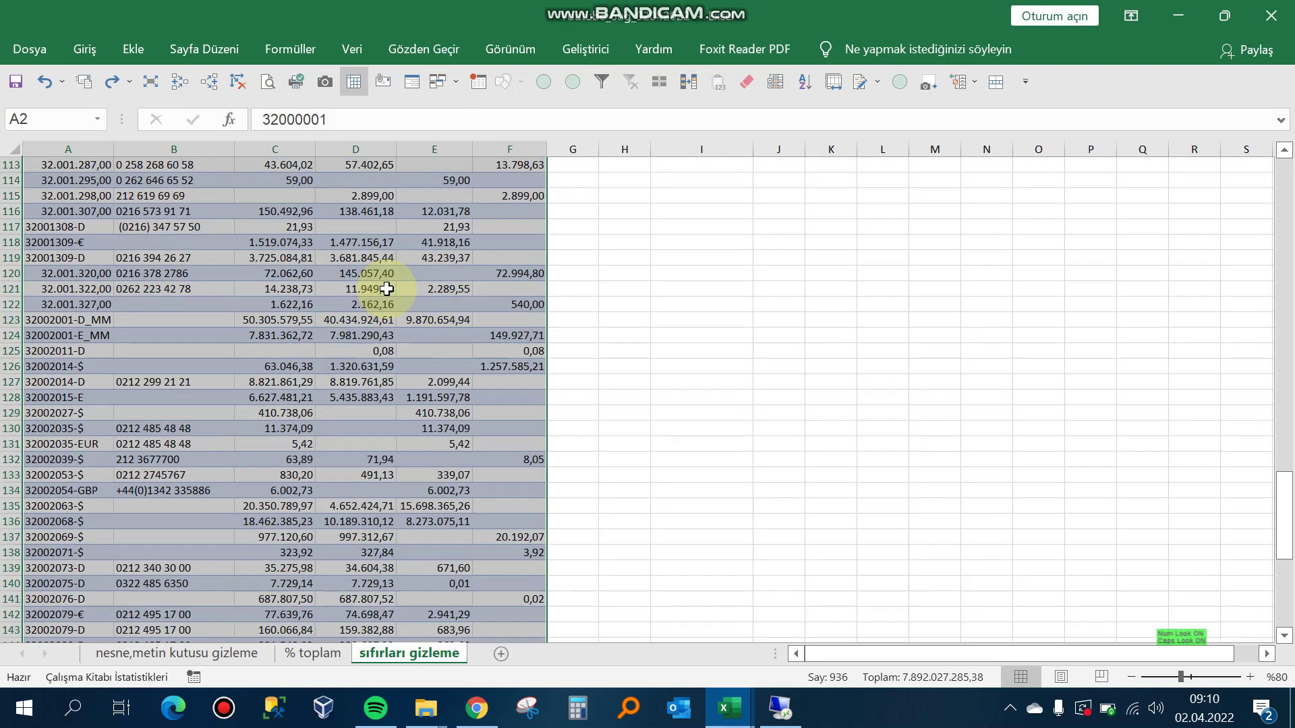
{"action": "scroll", "coordinate": [387, 288], "scroll_direction": "up", "scroll_amount": 12}
{"action": "scroll", "coordinate": [398, 297], "scroll_direction": "up", "scroll_amount": 20}
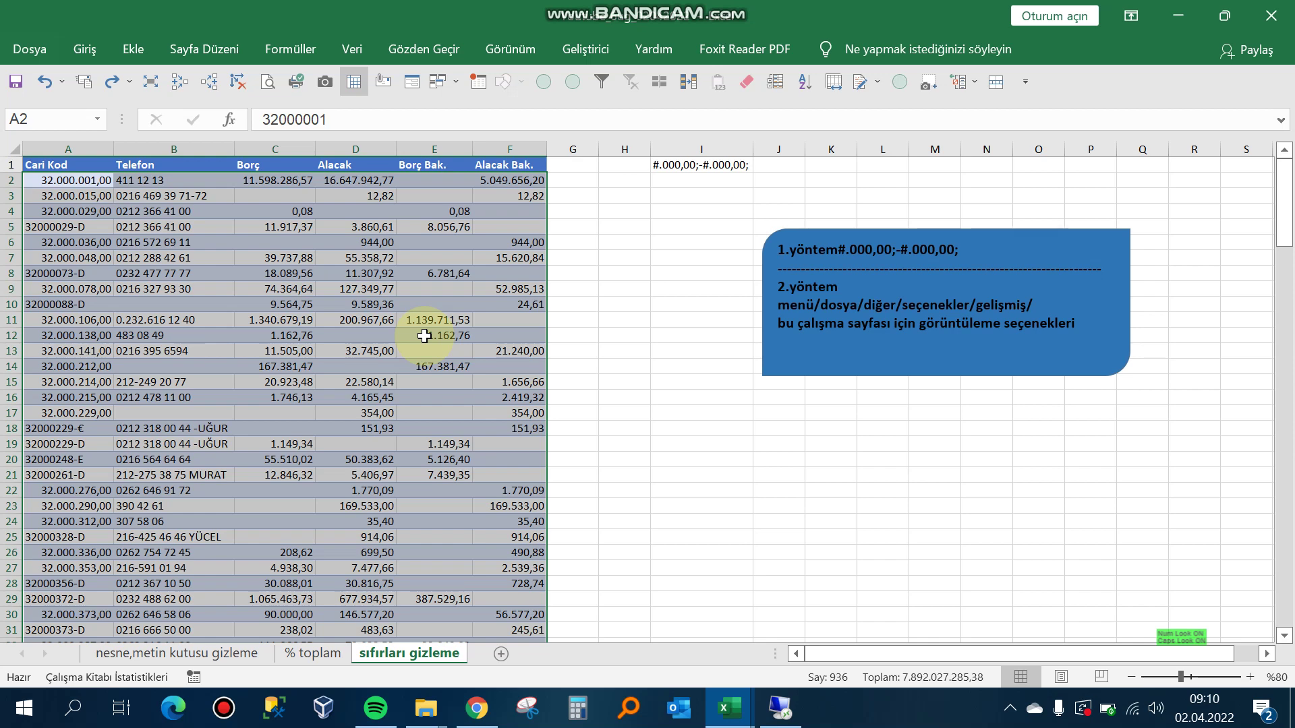
{"action": "left_click", "coordinate": [223, 718]}
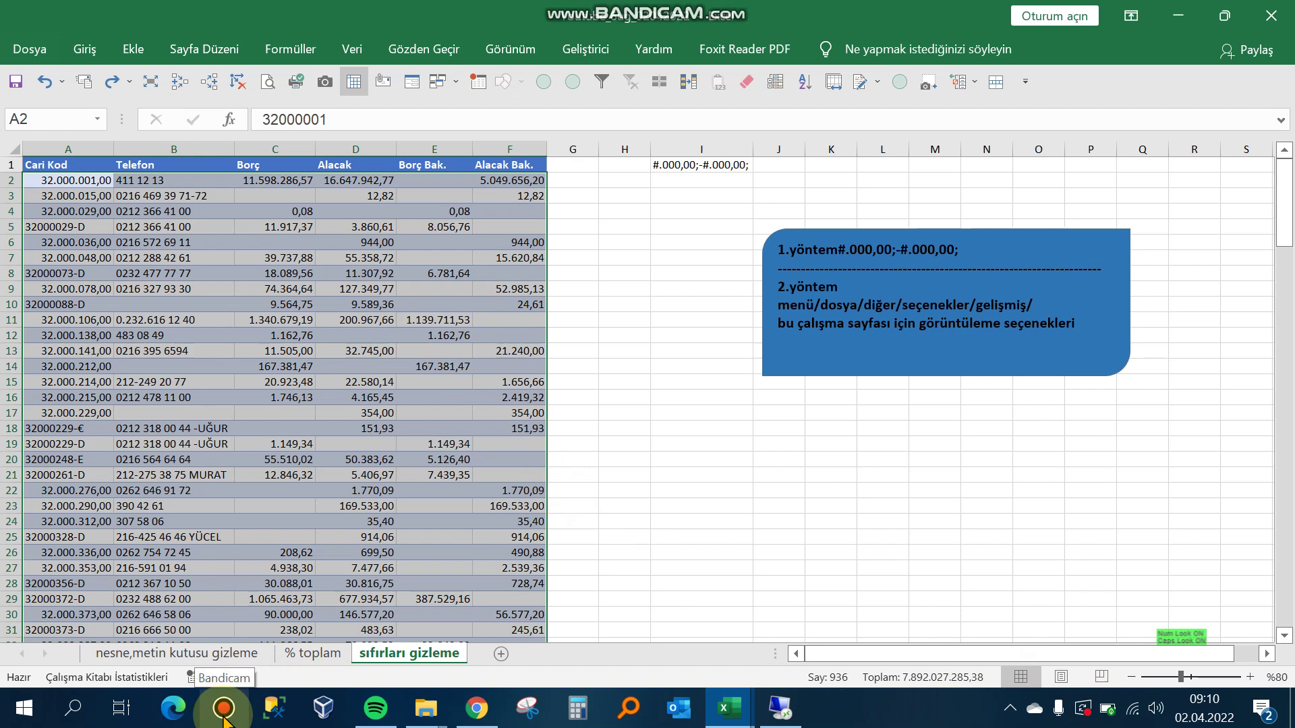